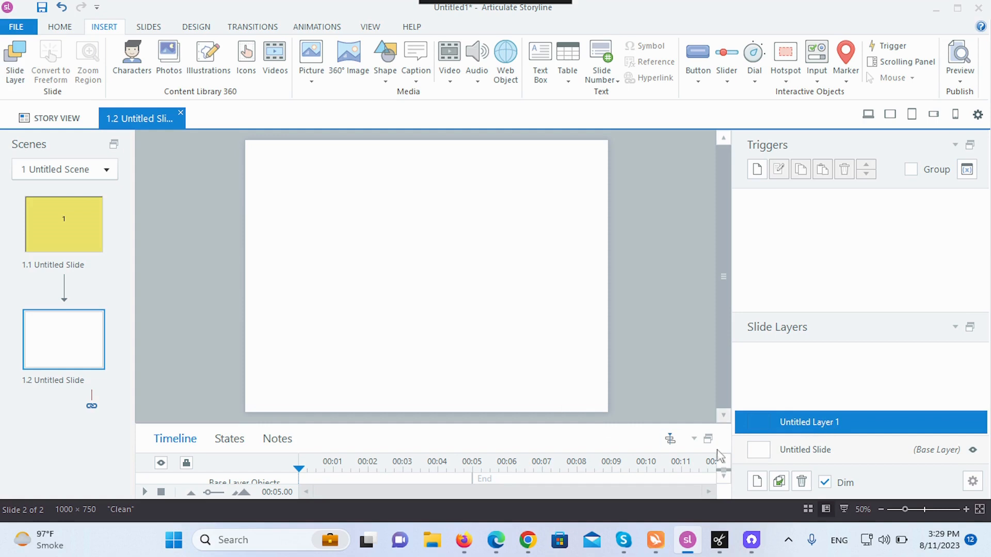
Step: Draw a rectangle covering the entire base layer of slide 1.2
{"action": "left_click", "coordinate": [817, 450]}
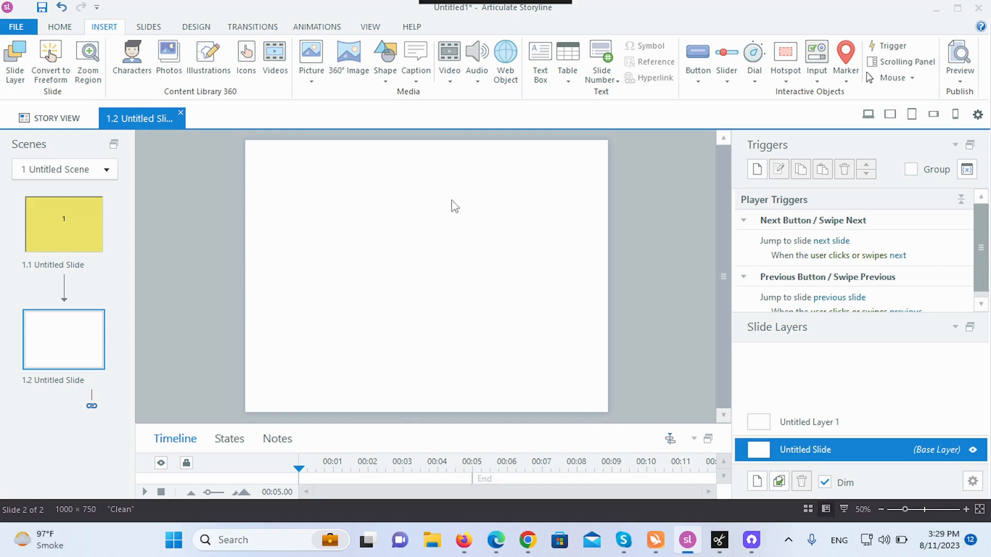
{"action": "left_click", "coordinate": [385, 81]}
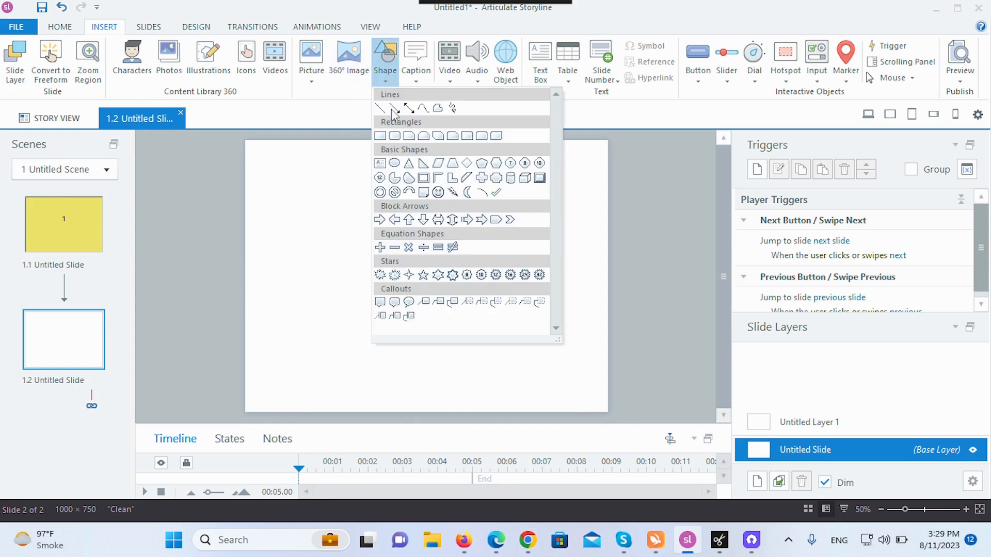
{"action": "left_click", "coordinate": [380, 137]}
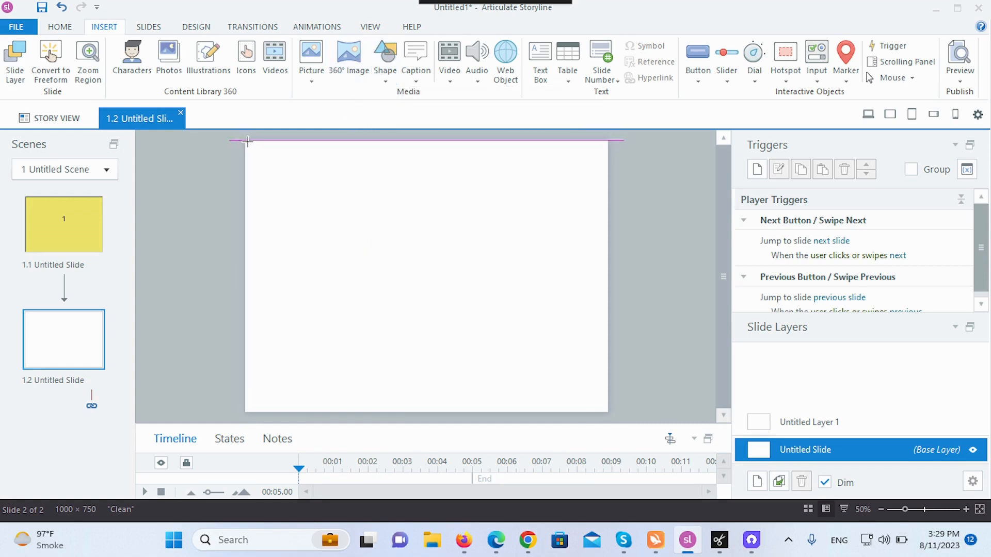
{"action": "mouse_move", "coordinate": [246, 140]}
{"action": "left_mouse_down"}
{"action": "mouse_move", "coordinate": [437, 328]}
{"action": "mouse_move", "coordinate": [602, 394]}
{"action": "mouse_move", "coordinate": [608, 413]}
{"action": "left_mouse_up"}
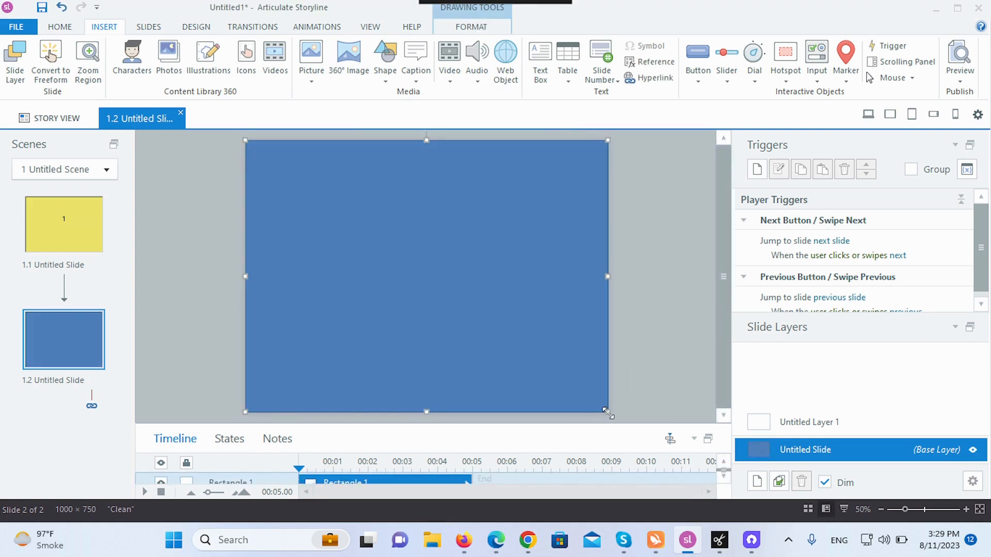
Step: Set the base layer rectangle's solid fill to red #E80725
{"action": "right_click", "coordinate": [457, 254]}
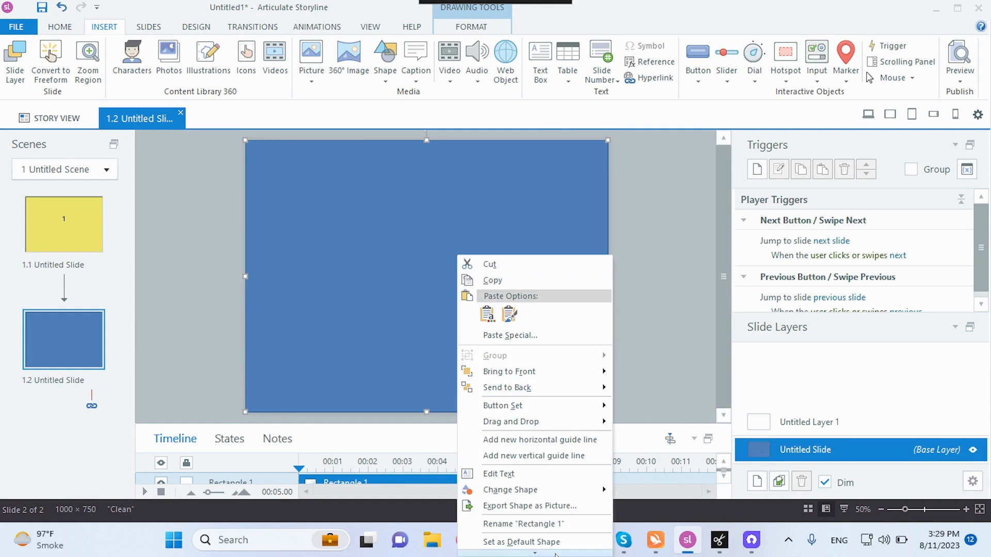
{"action": "mouse_move", "coordinate": [556, 554]}
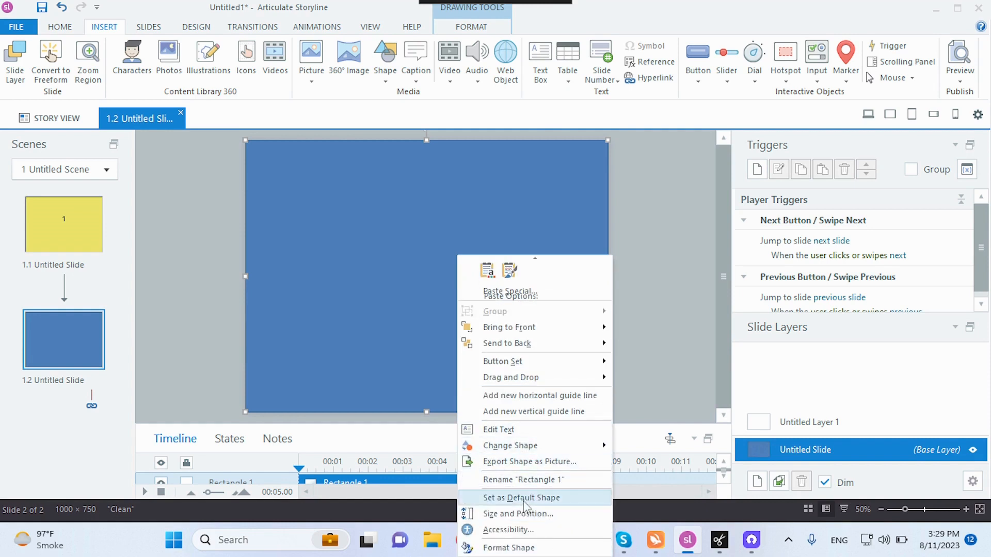
{"action": "left_click", "coordinate": [521, 550]}
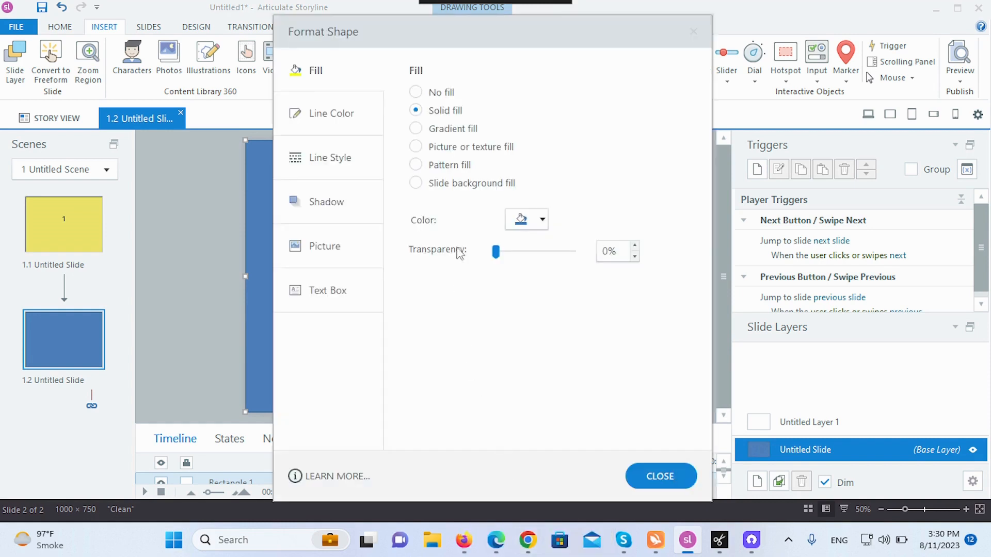
{"action": "left_click", "coordinate": [541, 219]}
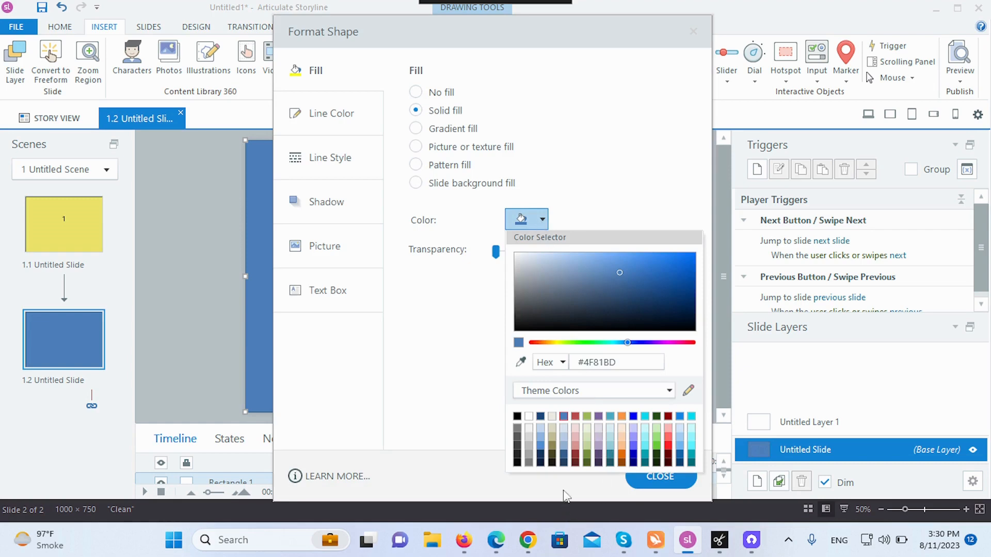
{"action": "left_click_drag", "start_coordinate": [627, 343], "coordinate": [543, 345]}
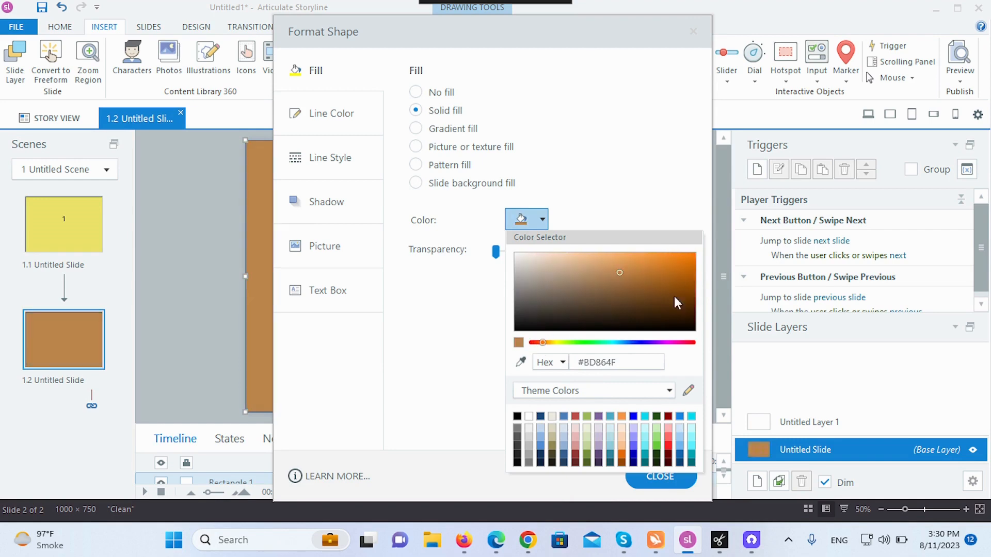
{"action": "left_click", "coordinate": [694, 343]}
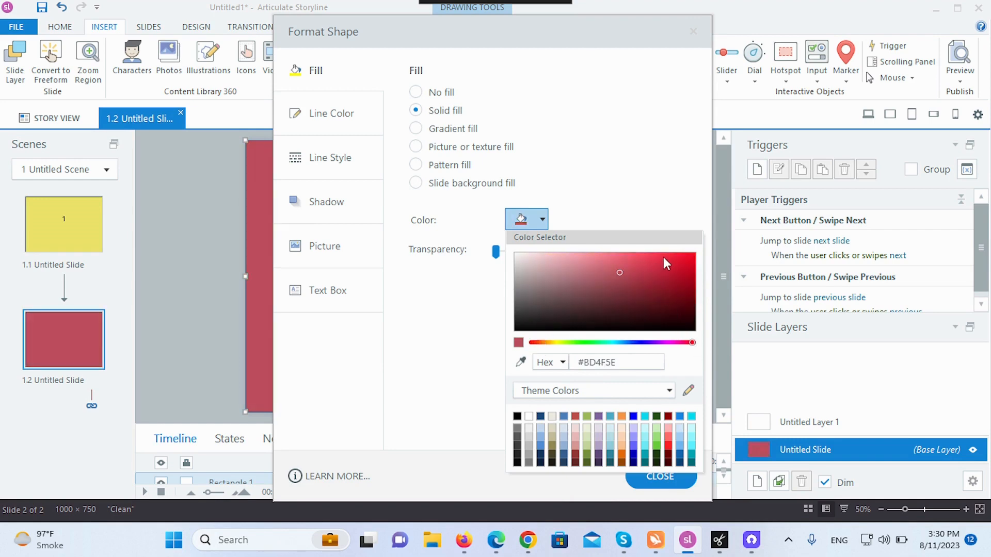
{"action": "left_click_drag", "start_coordinate": [664, 259], "coordinate": [692, 259]}
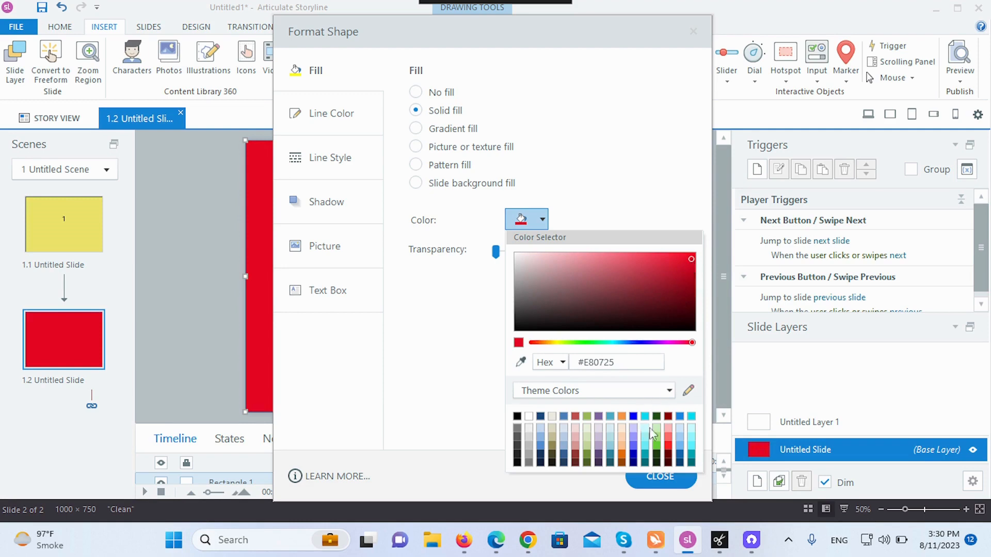
{"action": "left_click", "coordinate": [489, 360]}
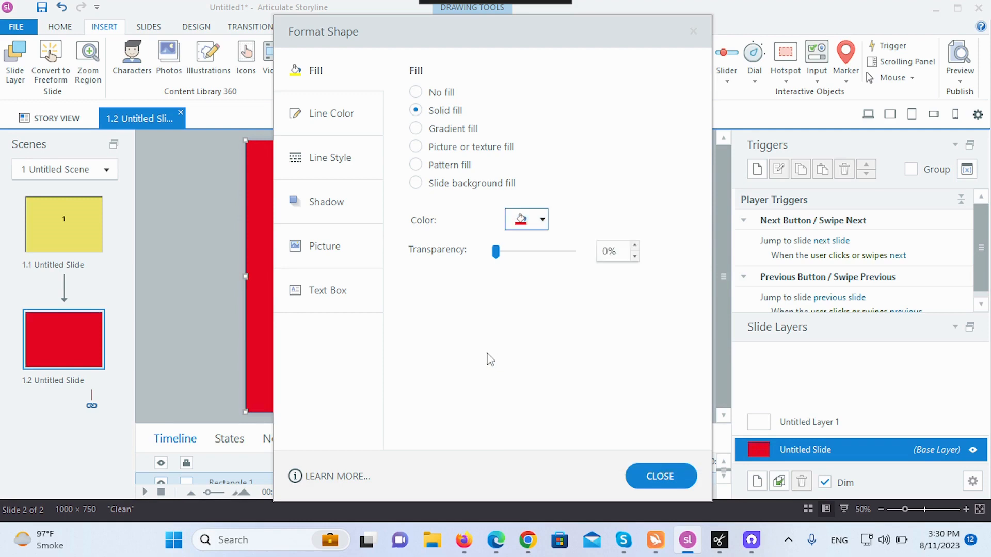
{"action": "left_click", "coordinate": [661, 476]}
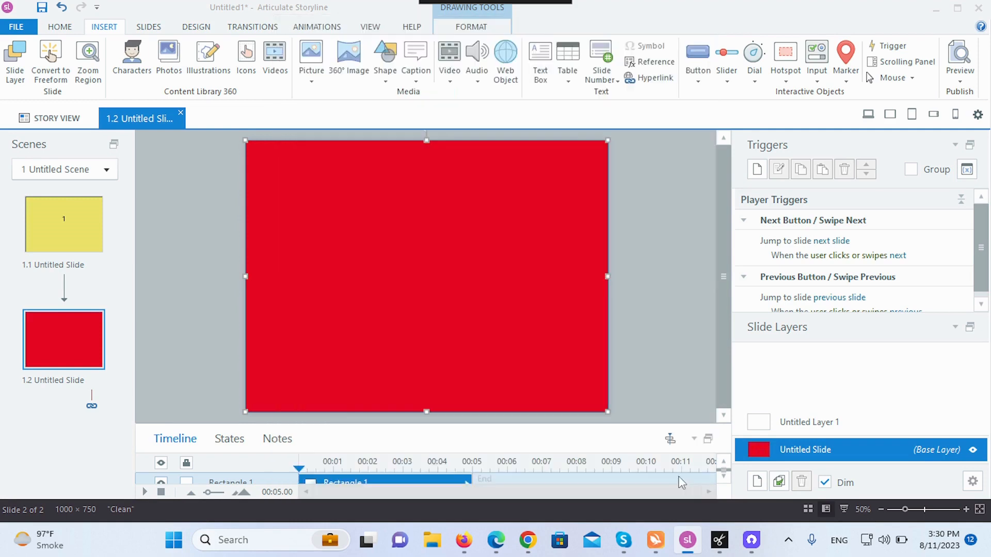
Step: Copy the red rectangle and rename Untitled Layer 1 as 1
{"action": "right_click", "coordinate": [418, 283]}
{"action": "left_click", "coordinate": [452, 28]}
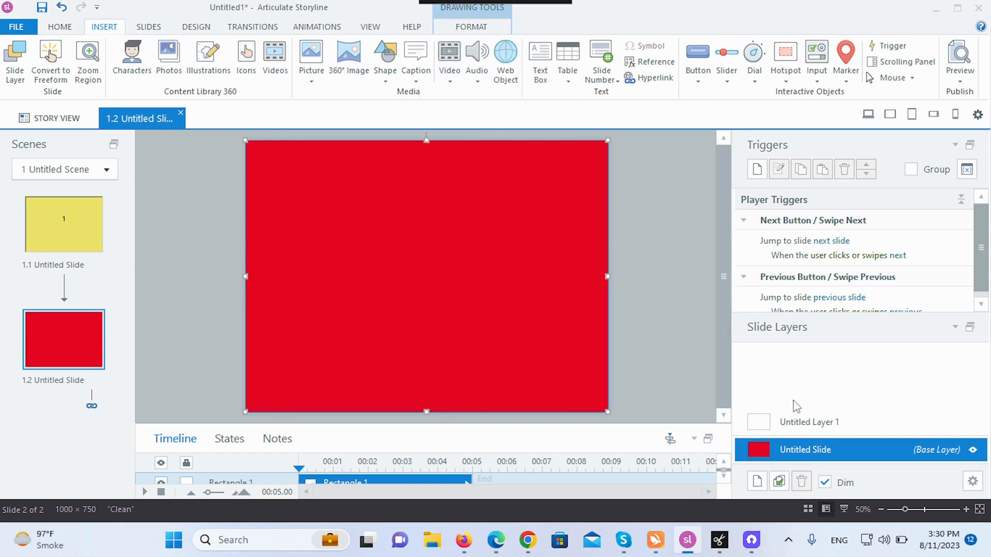
{"action": "right_click", "coordinate": [807, 418]}
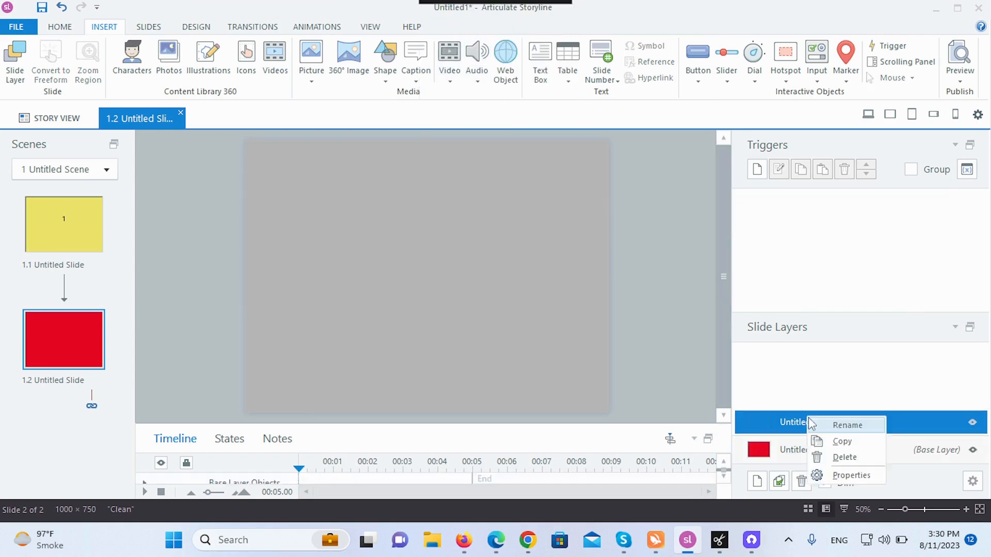
{"action": "left_click", "coordinate": [856, 425]}
{"action": "type", "text": "1"}
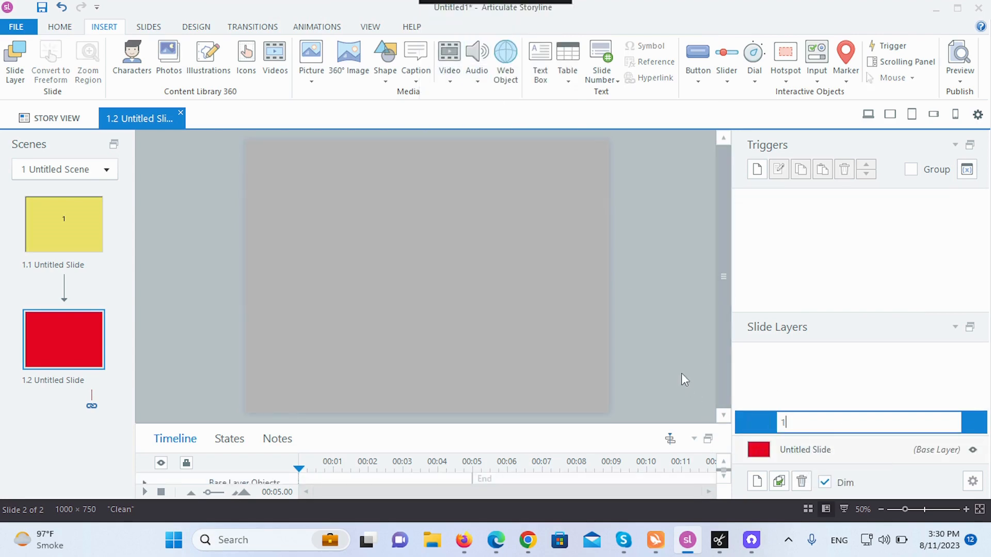
{"action": "left_click", "coordinate": [797, 382]}
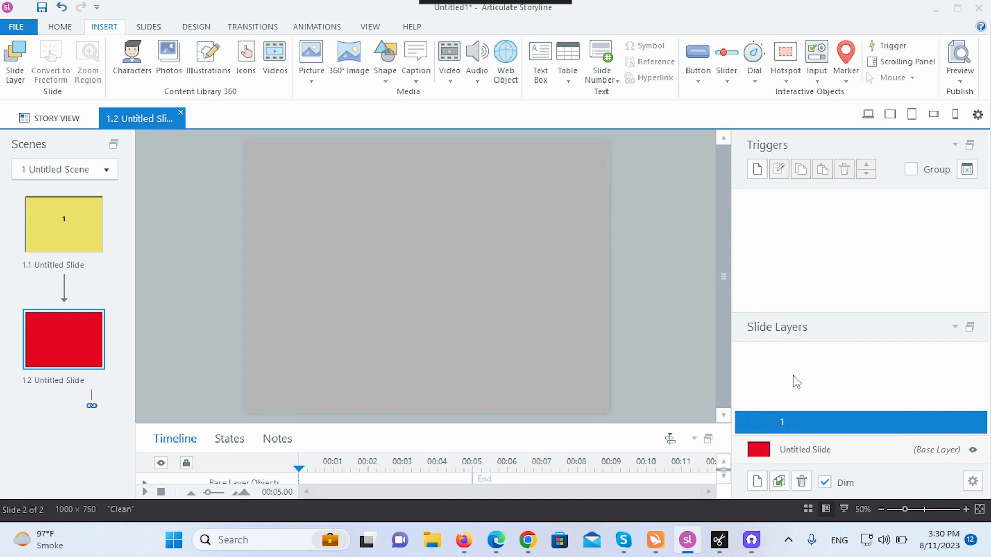
Step: Paste the copied rectangle onto layer 1 and change its fill to yellow #E4E807
{"action": "right_click", "coordinate": [391, 234]}
{"action": "left_click", "coordinate": [417, 292]}
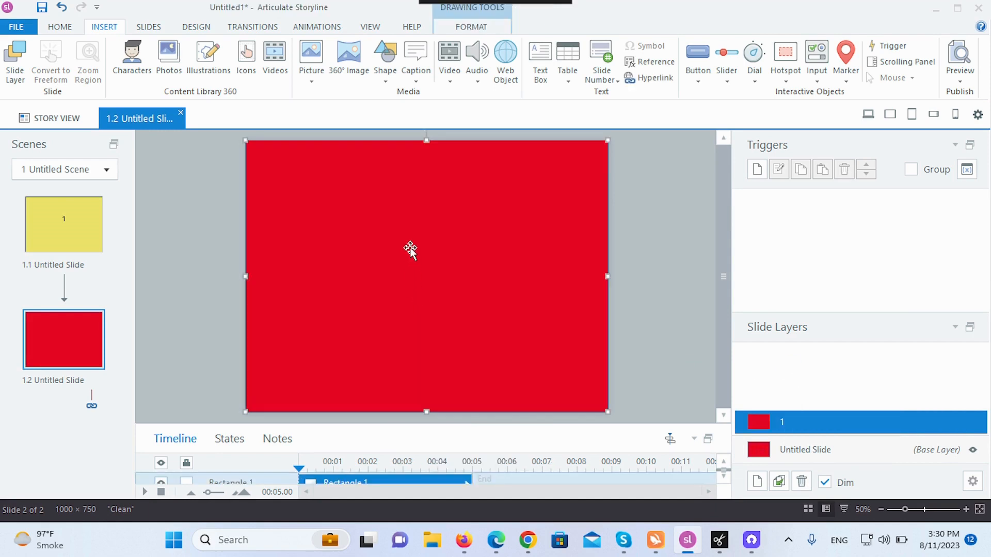
{"action": "right_click", "coordinate": [410, 249]}
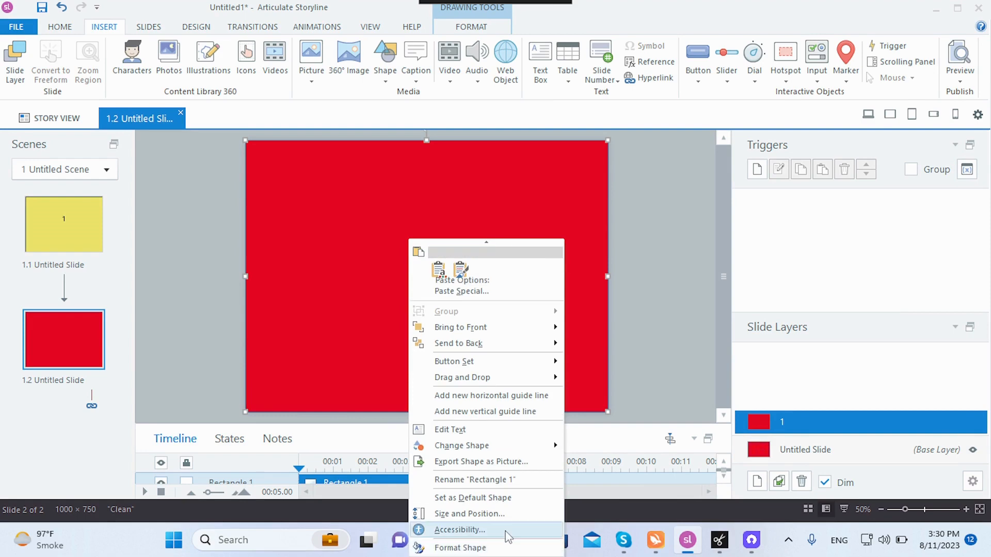
{"action": "left_click", "coordinate": [485, 548]}
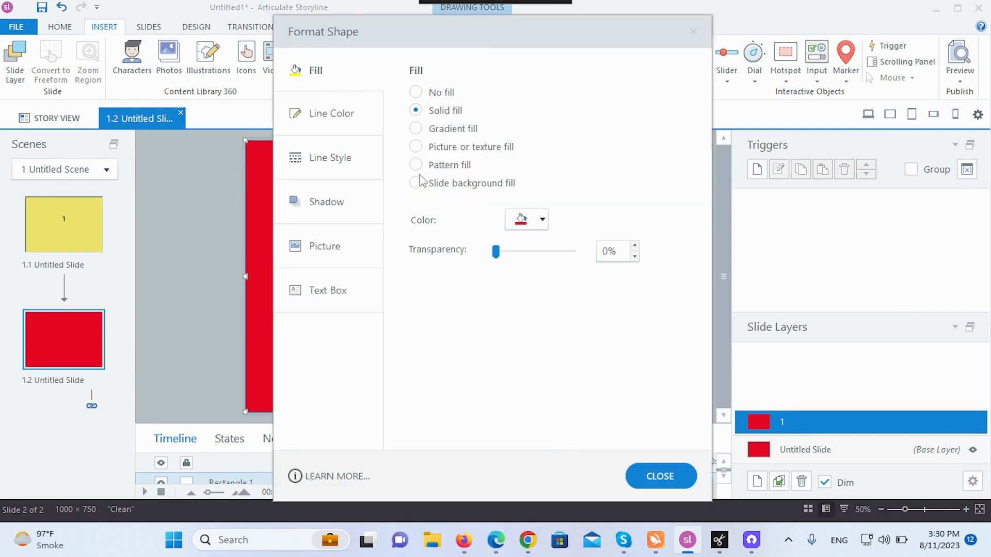
{"action": "left_click", "coordinate": [543, 221]}
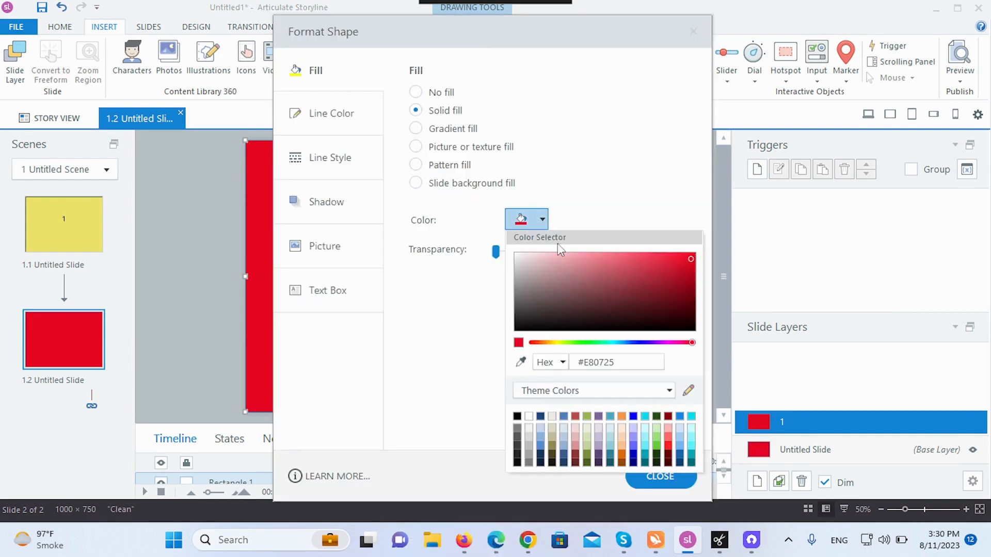
{"action": "left_click", "coordinate": [558, 343]}
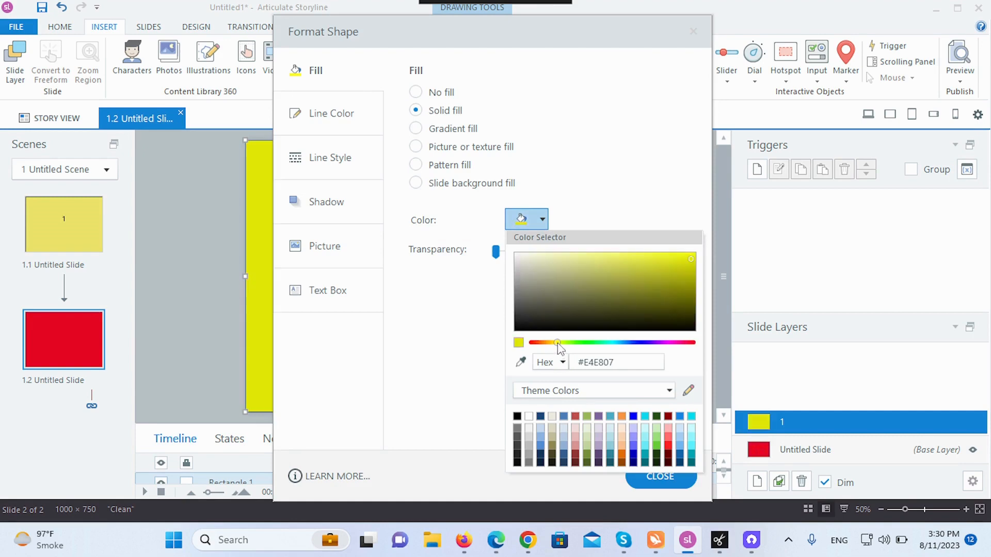
{"action": "left_click", "coordinate": [660, 477]}
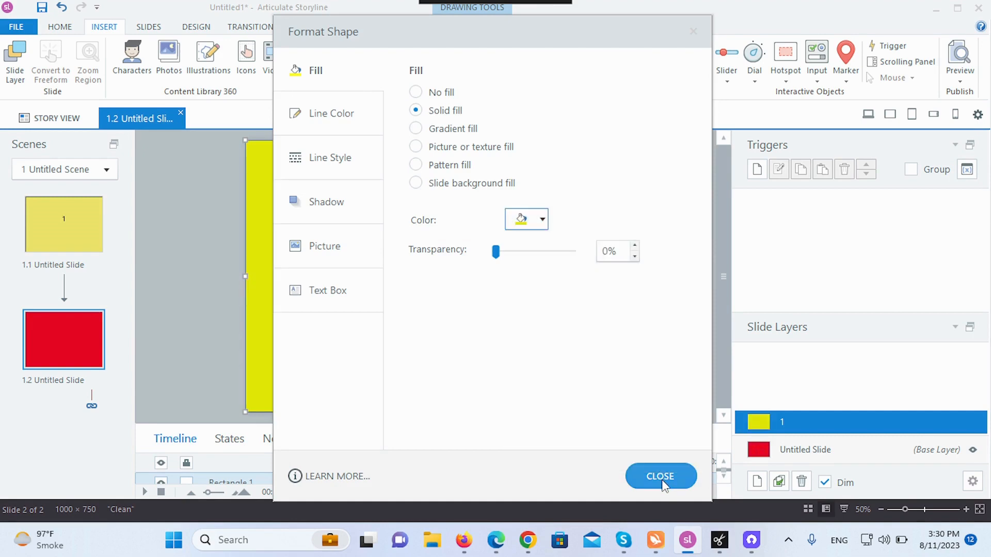
{"action": "left_click", "coordinate": [661, 476]}
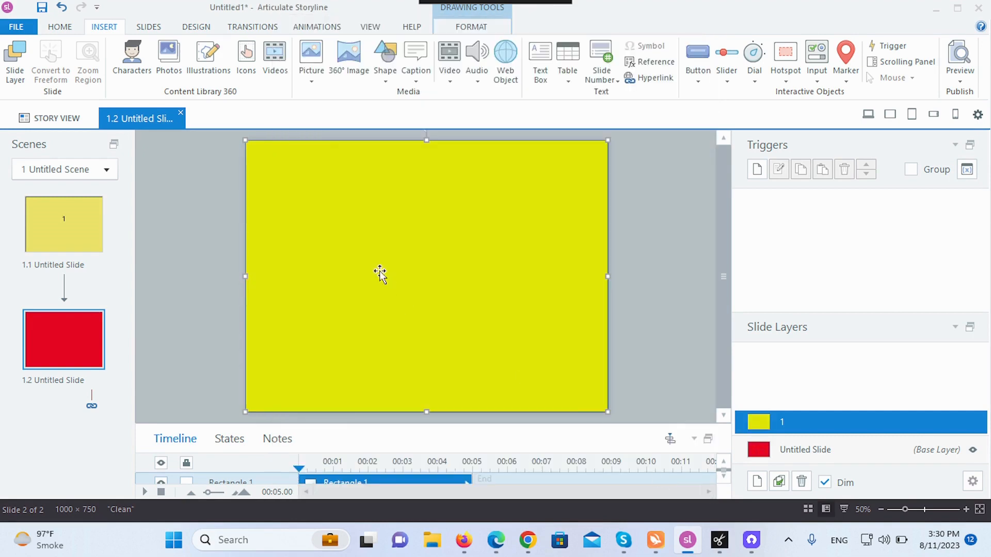
Step: Add a new slide layer above layer 1 and name it 2
{"action": "right_click", "coordinate": [806, 419]}
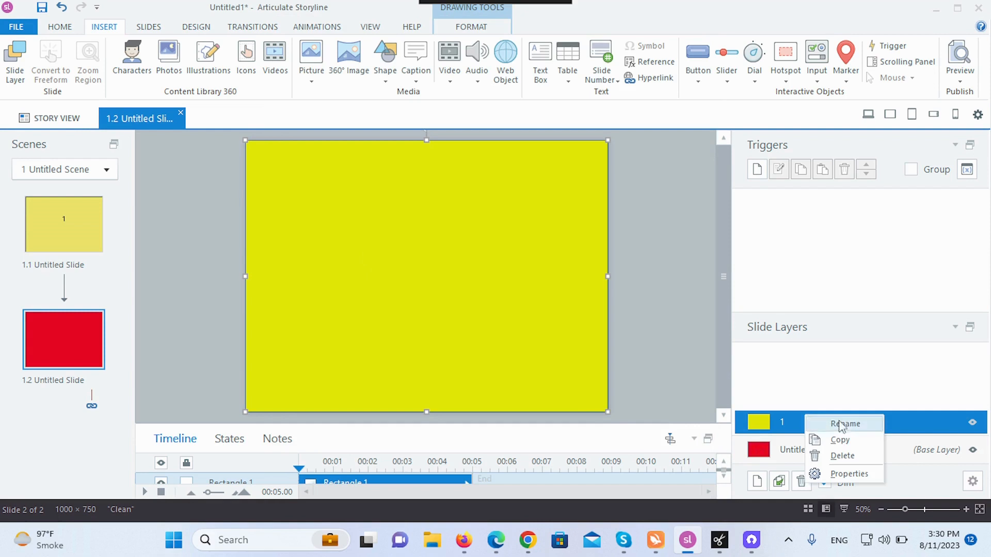
{"action": "left_click", "coordinate": [758, 483]}
{"action": "left_click", "coordinate": [758, 483]}
{"action": "right_click", "coordinate": [796, 402]}
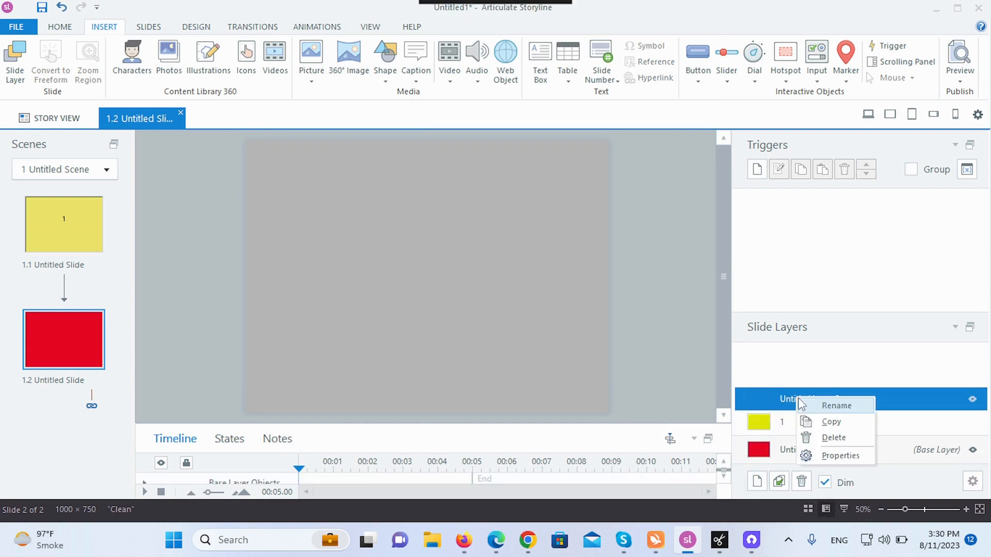
{"action": "left_click", "coordinate": [850, 407]}
{"action": "type", "text": "2"}
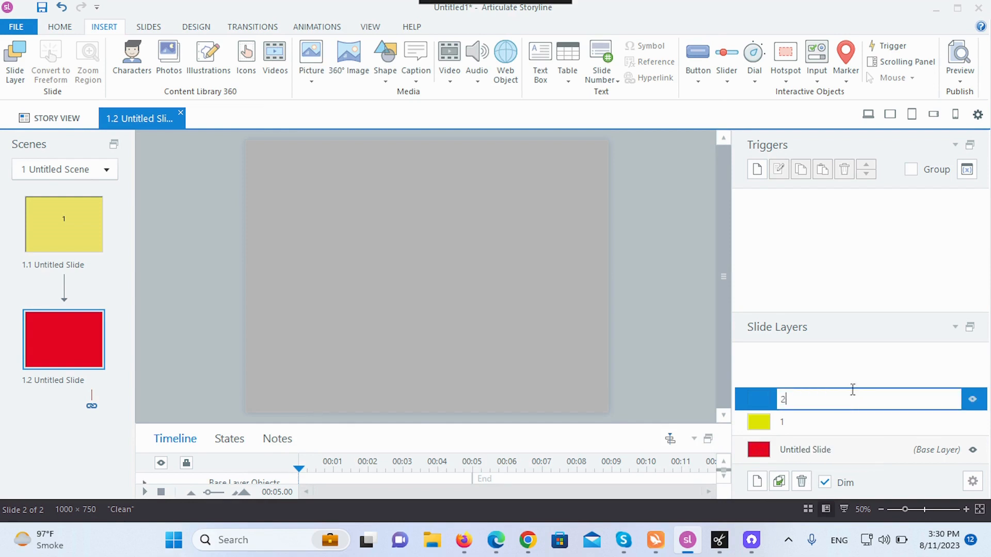
{"action": "left_click", "coordinate": [504, 300]}
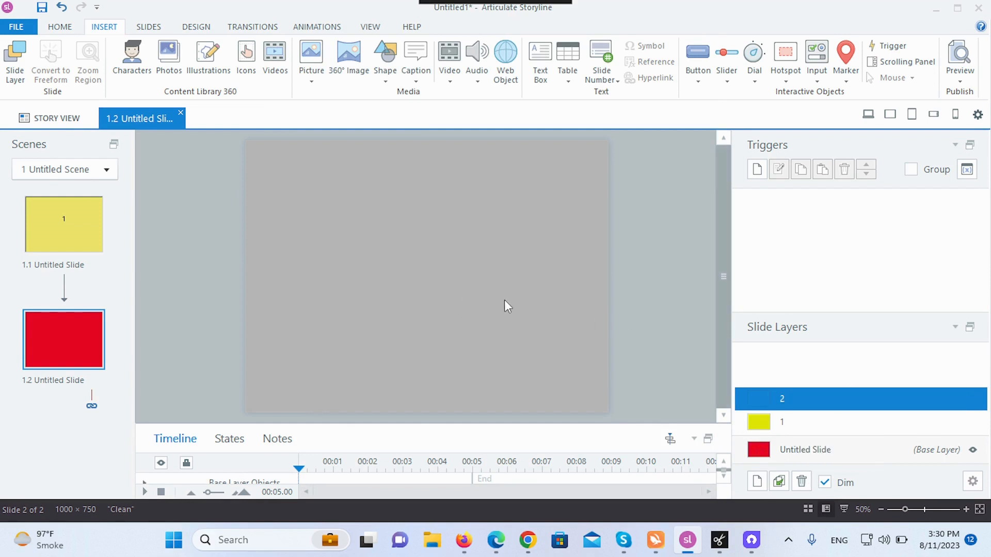
Step: Paste the copied rectangle onto layer 2 and change its fill to blue #071AE8
{"action": "right_click", "coordinate": [434, 227]}
{"action": "left_click", "coordinate": [466, 282]}
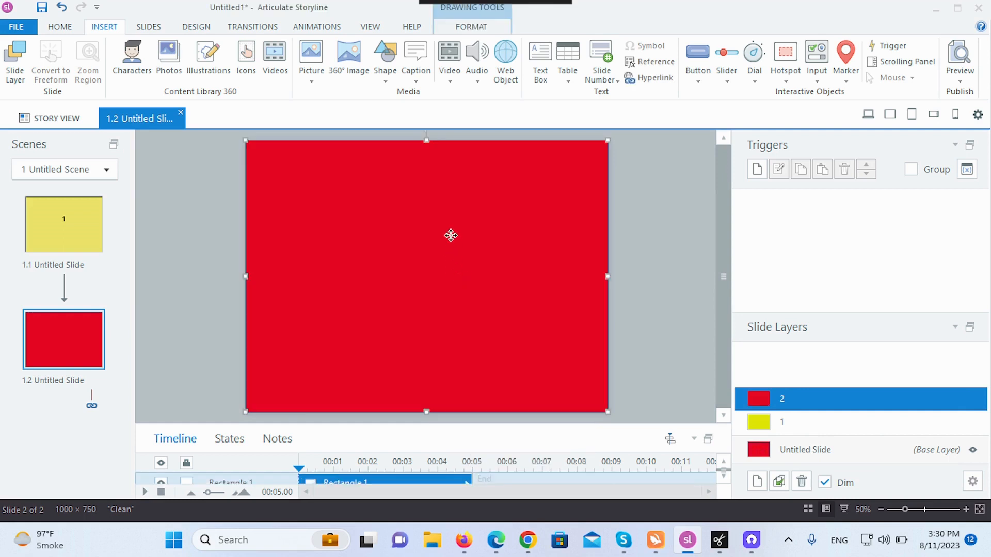
{"action": "right_click", "coordinate": [451, 235]}
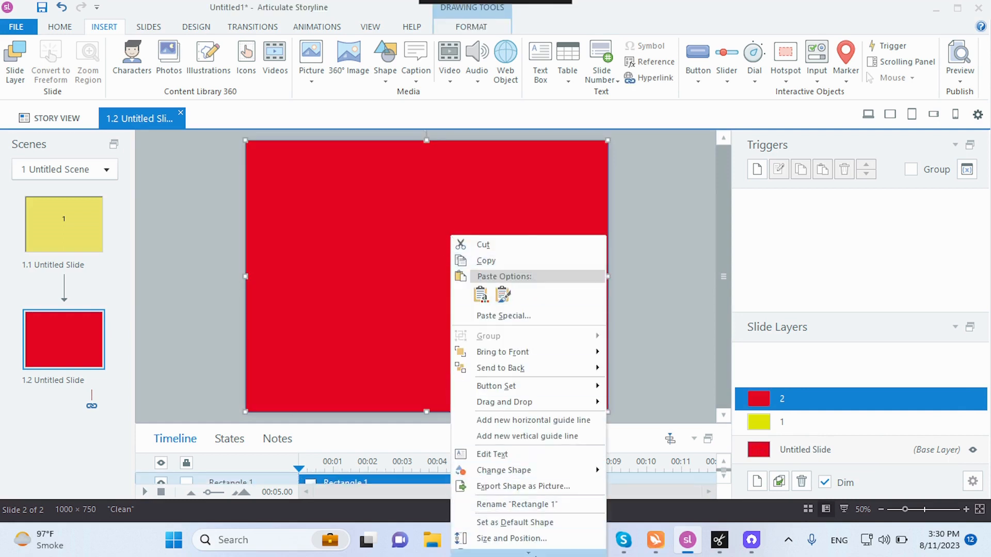
{"action": "left_click", "coordinate": [521, 546]}
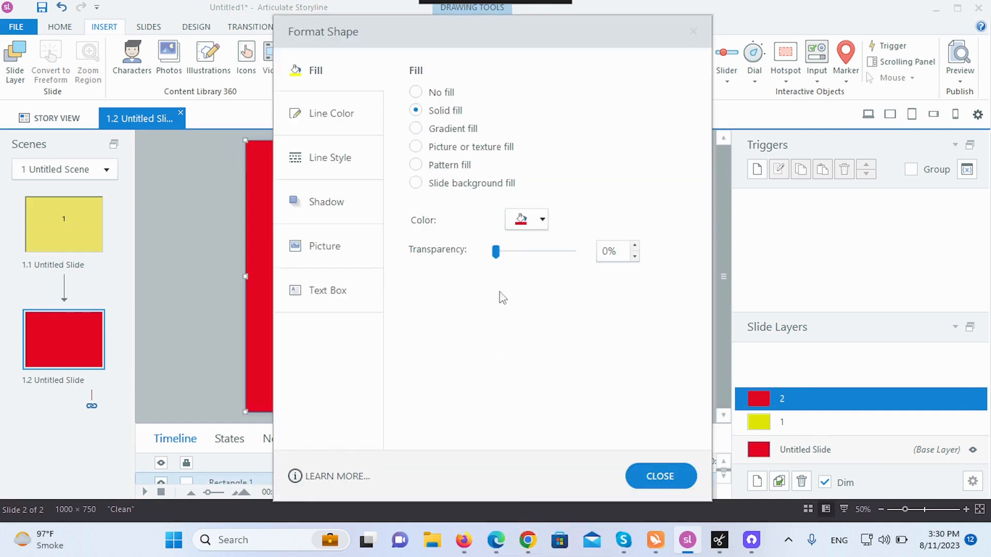
{"action": "left_click", "coordinate": [543, 221]}
{"action": "left_click", "coordinate": [639, 344]}
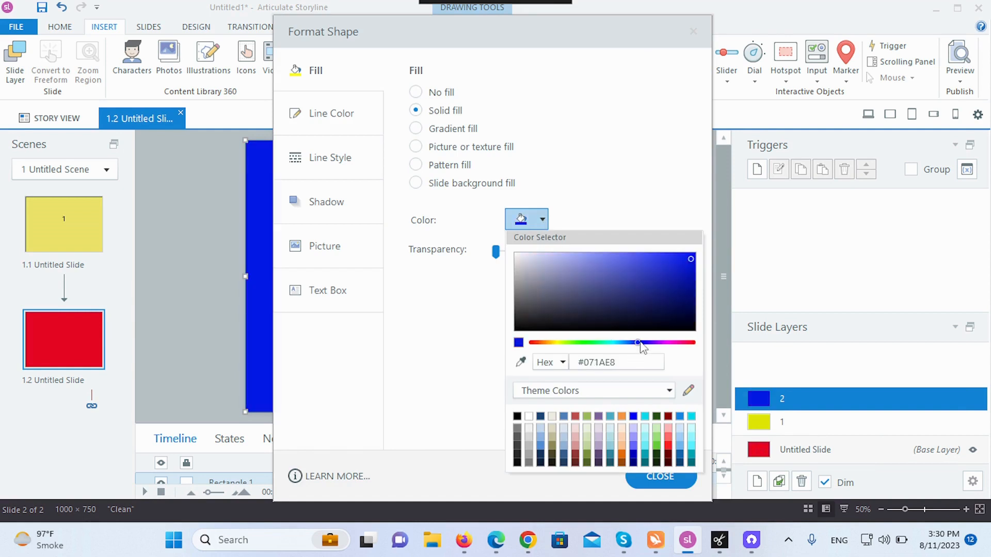
{"action": "left_click", "coordinate": [644, 477]}
{"action": "left_click", "coordinate": [644, 477]}
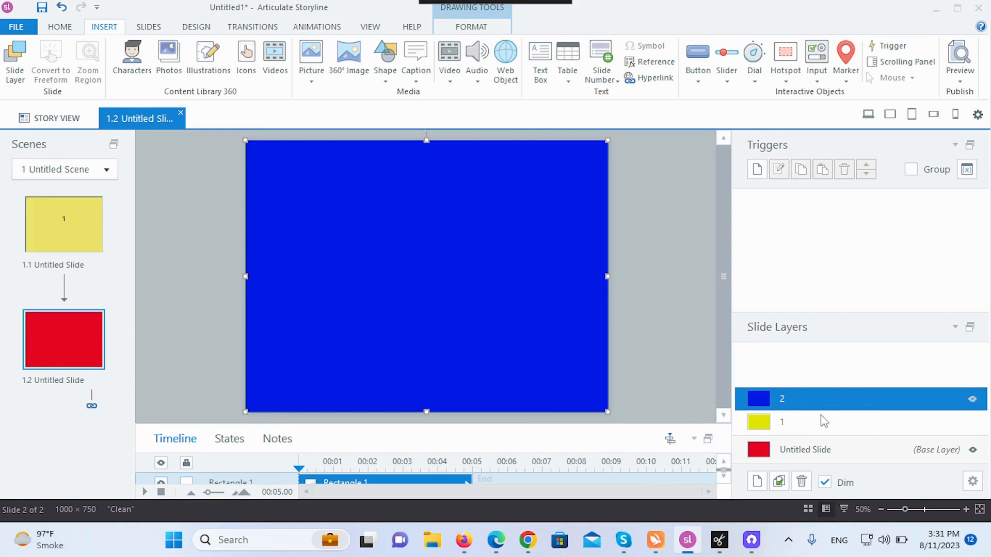
Step: Add a new slide layer above layer 2 and name it 3
{"action": "left_click", "coordinate": [758, 482]}
{"action": "right_click", "coordinate": [824, 375]}
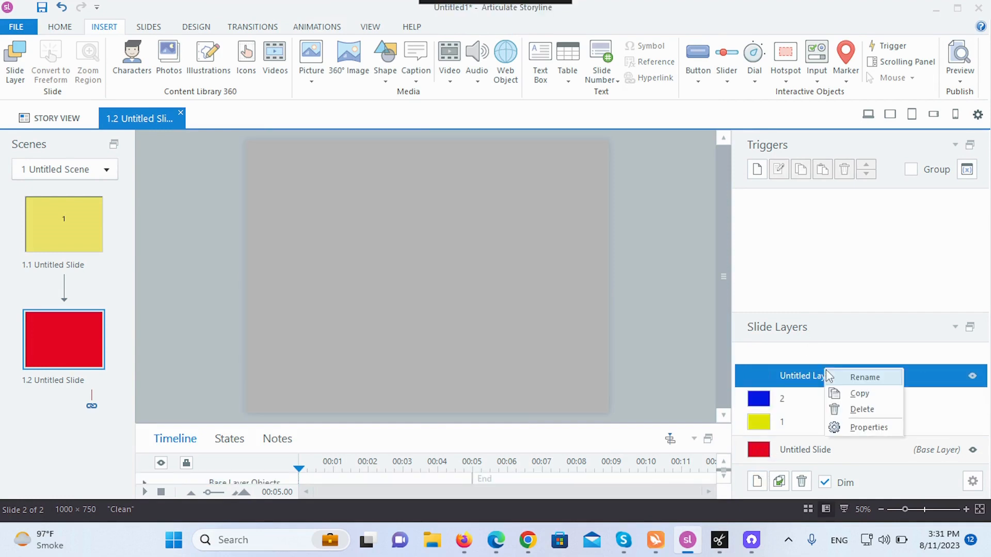
{"action": "left_click", "coordinate": [875, 378]}
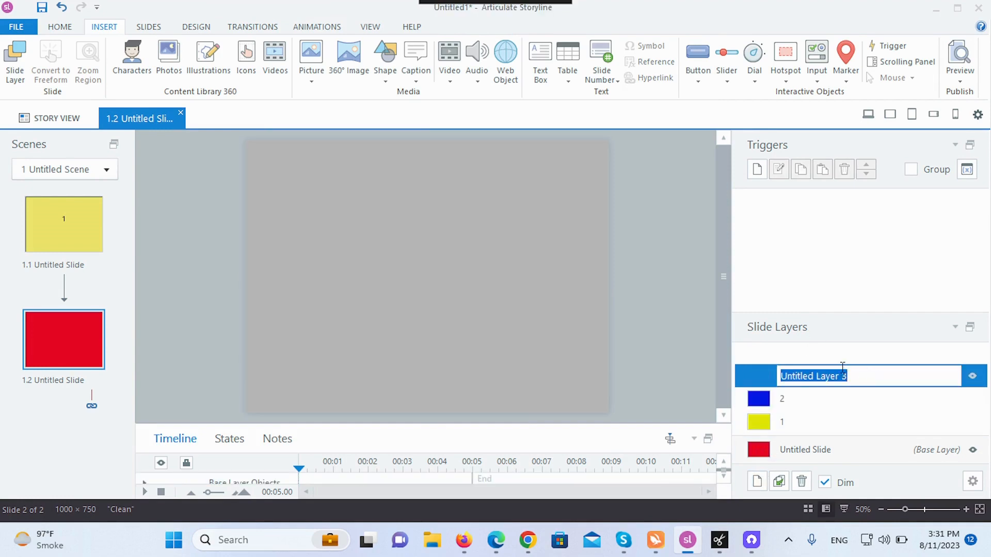
{"action": "type", "text": "3"}
{"action": "key", "text": "Return"}
Step: Paste the copied rectangle onto layer 3 and change its fill to purple #604A7B
{"action": "right_click", "coordinate": [367, 208]}
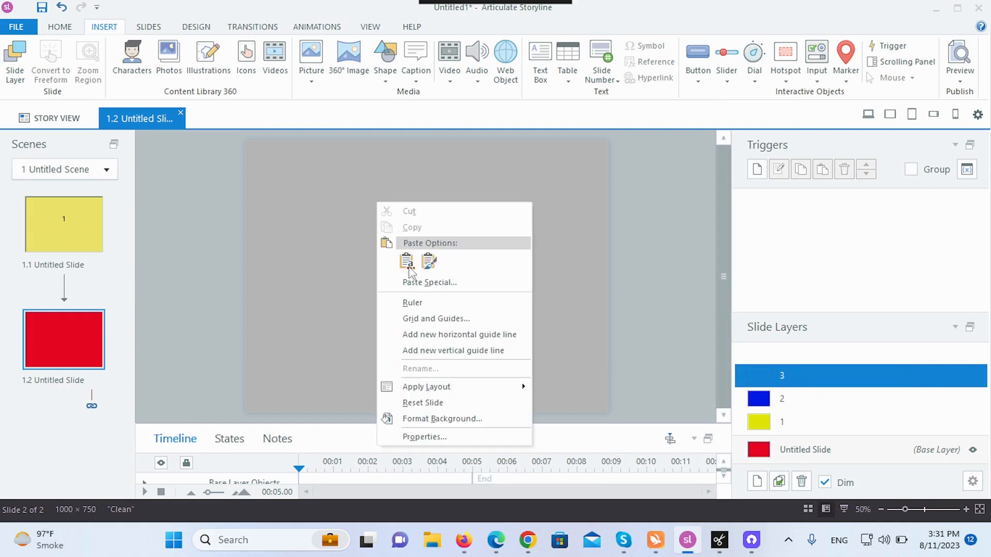
{"action": "left_click", "coordinate": [406, 265]}
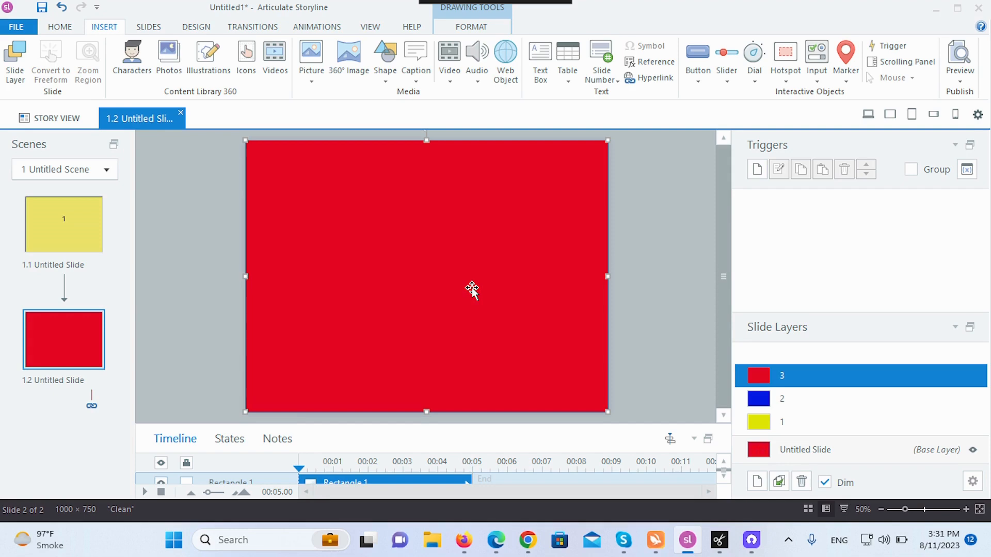
{"action": "right_click", "coordinate": [496, 216]}
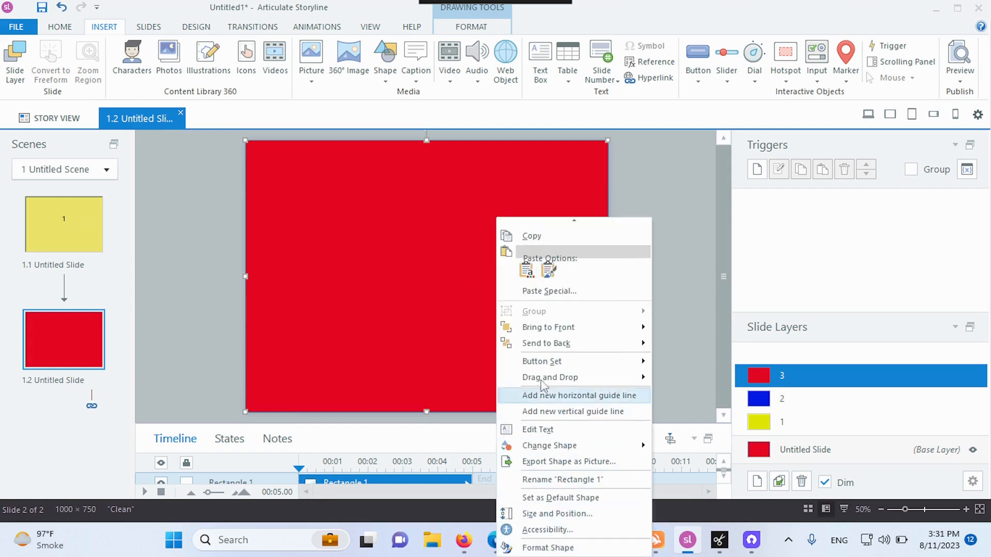
{"action": "left_click", "coordinate": [554, 542]}
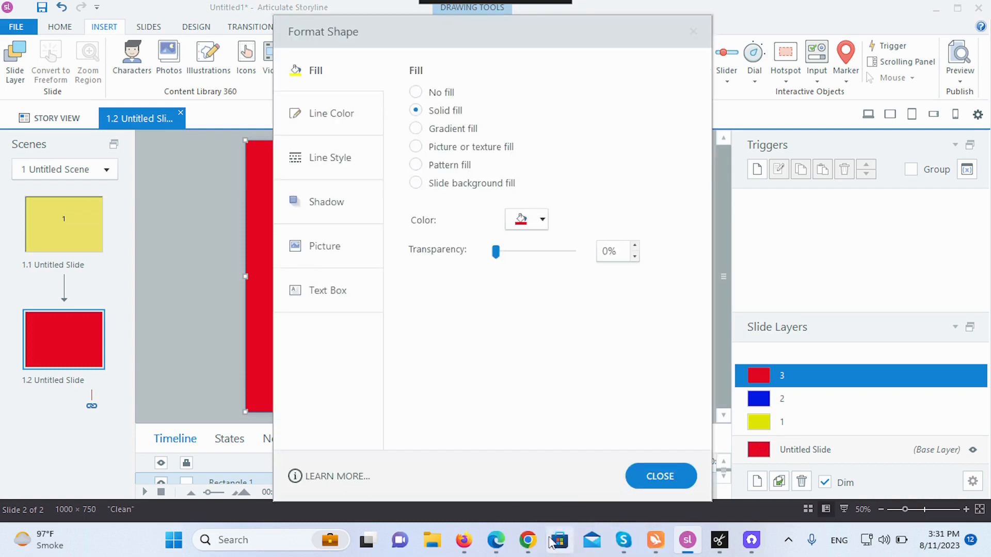
{"action": "left_click", "coordinate": [541, 219]}
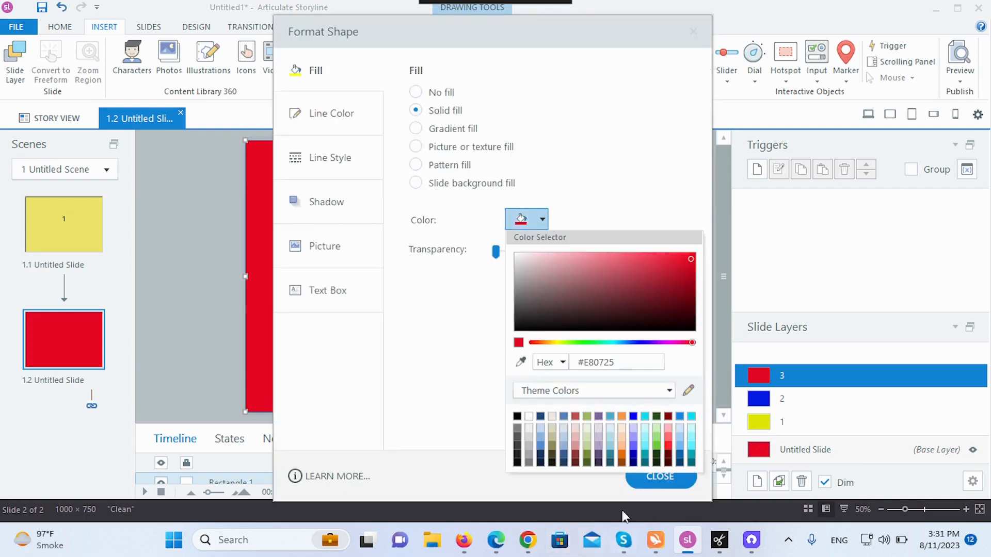
{"action": "left_click", "coordinate": [599, 455]}
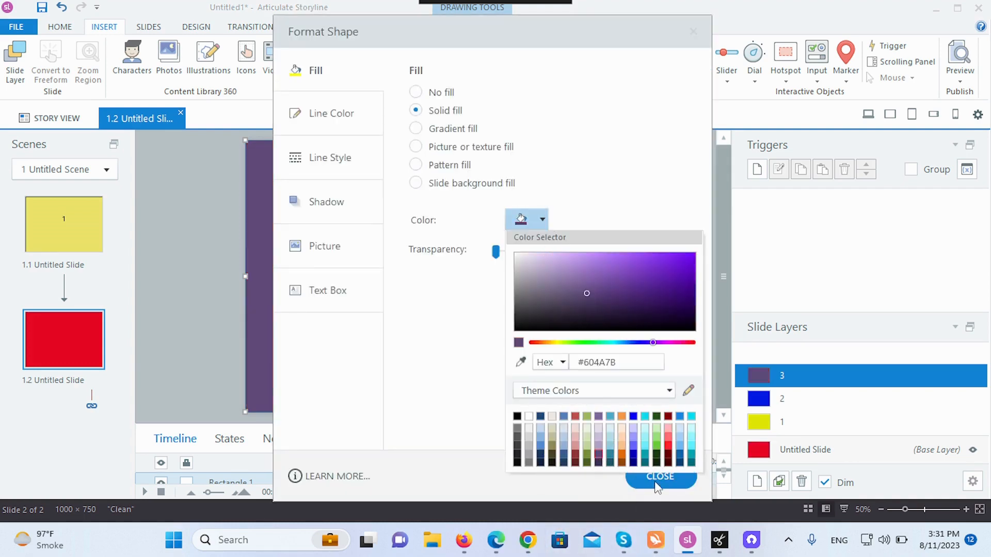
{"action": "left_click", "coordinate": [658, 485]}
{"action": "left_click", "coordinate": [658, 476]}
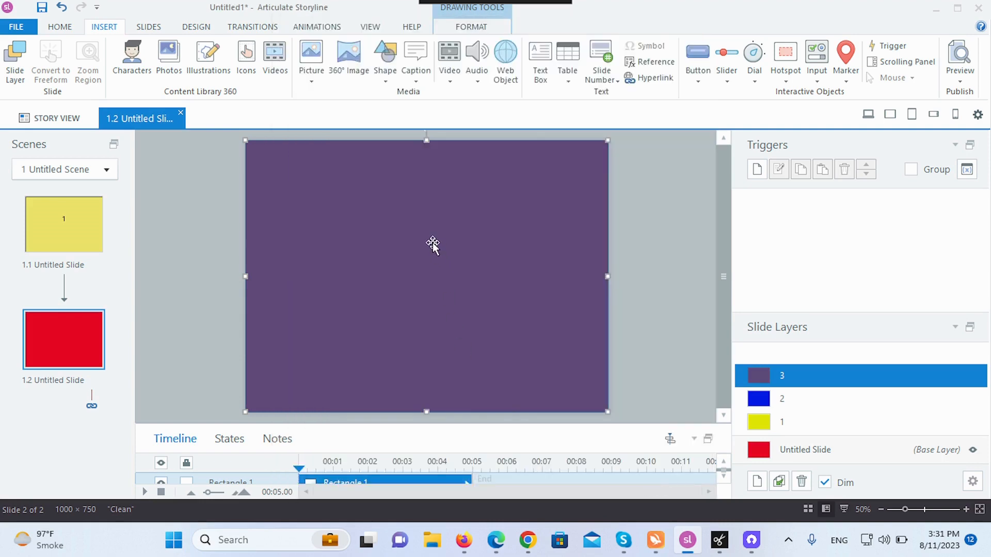
Step: Add a text box containing 1 to the base layer and set its font size to 100
{"action": "left_click", "coordinate": [826, 450]}
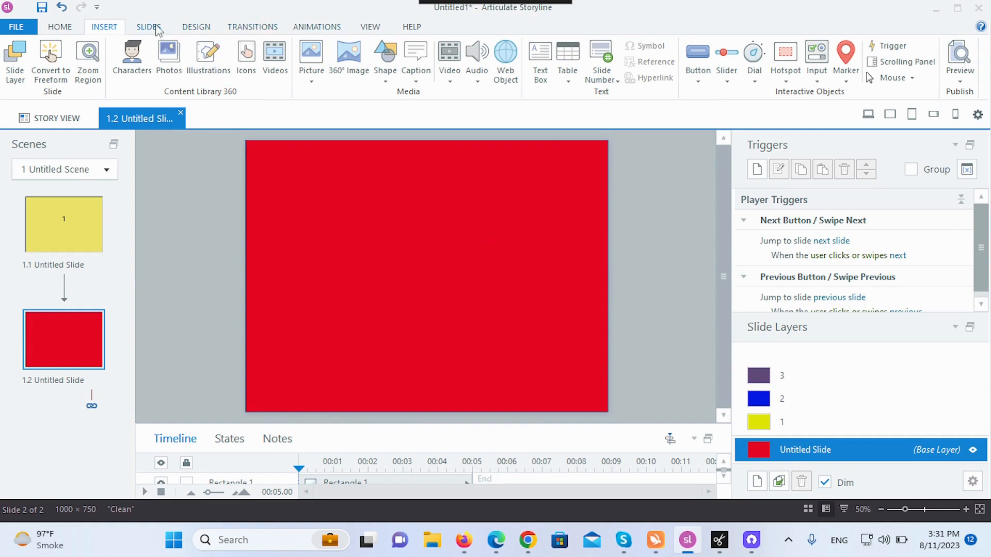
{"action": "left_click", "coordinate": [71, 29]}
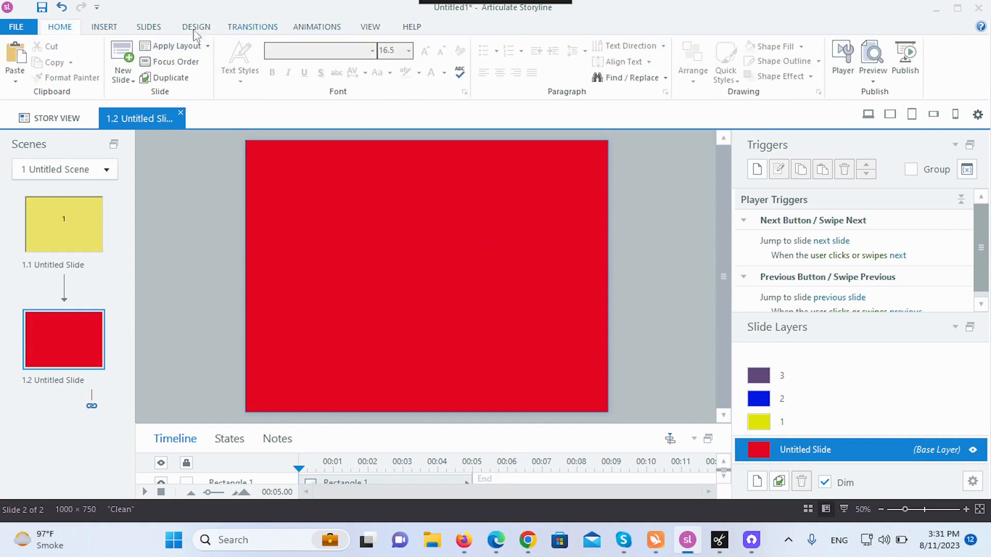
{"action": "left_click", "coordinate": [104, 27]}
{"action": "left_click", "coordinate": [540, 57]}
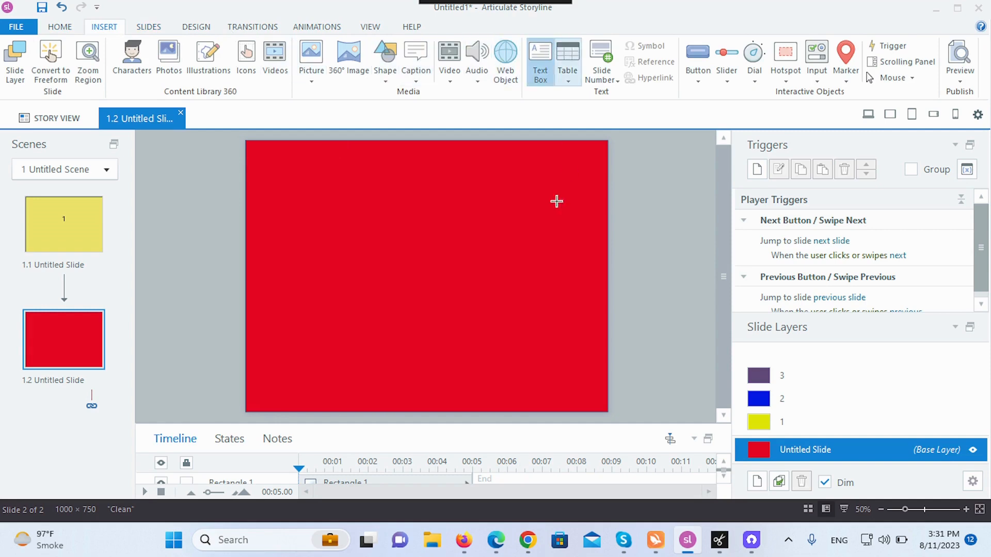
{"action": "mouse_move", "coordinate": [338, 204]}
{"action": "left_mouse_down"}
{"action": "mouse_move", "coordinate": [533, 331]}
{"action": "mouse_move", "coordinate": [545, 361]}
{"action": "left_mouse_up"}
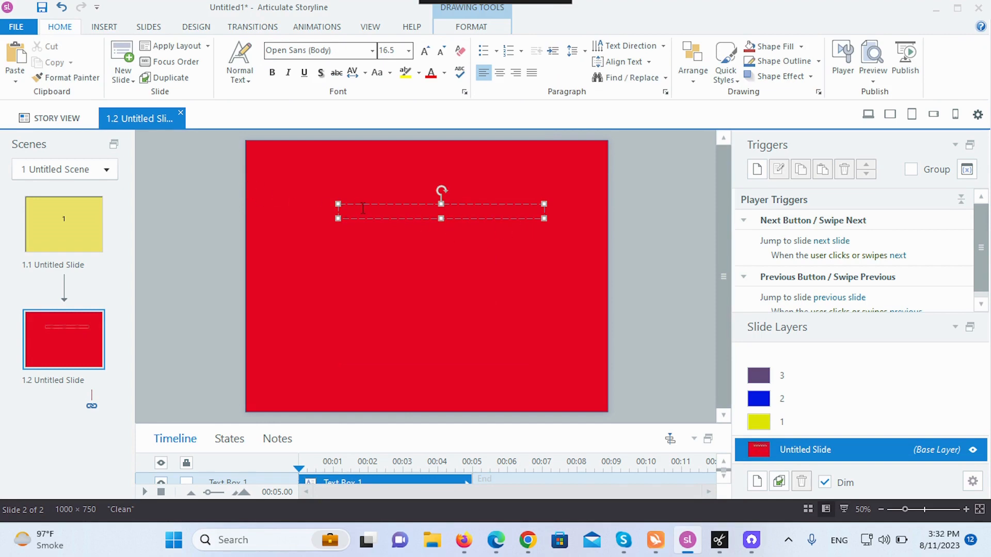
{"action": "left_click", "coordinate": [409, 50]}
{"action": "left_click", "coordinate": [389, 352]}
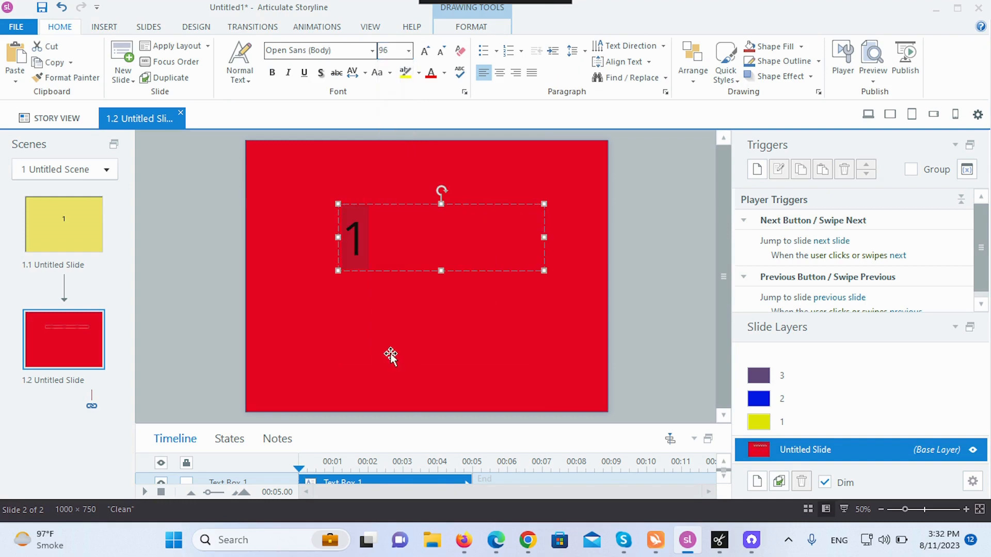
{"action": "left_click", "coordinate": [409, 54]}
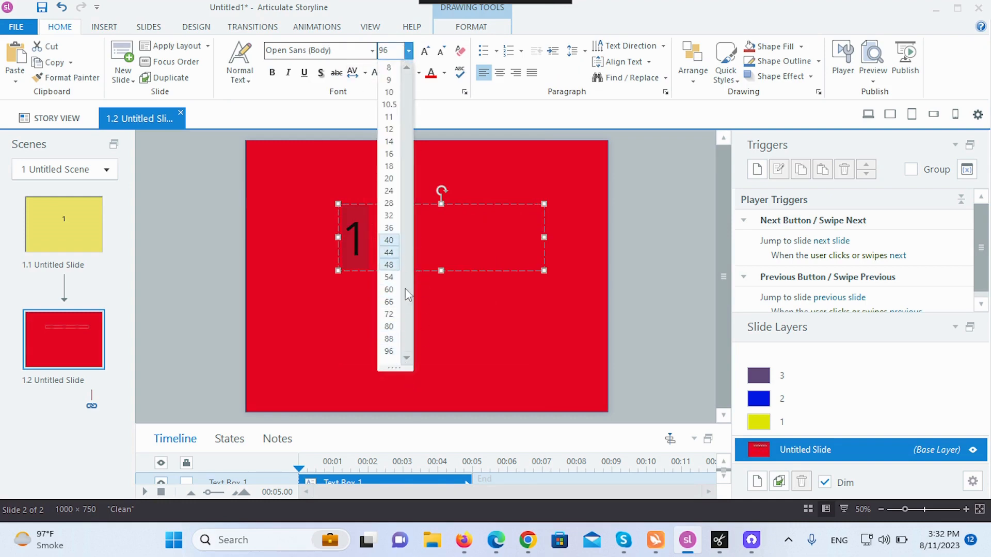
{"action": "left_click", "coordinate": [391, 48]}
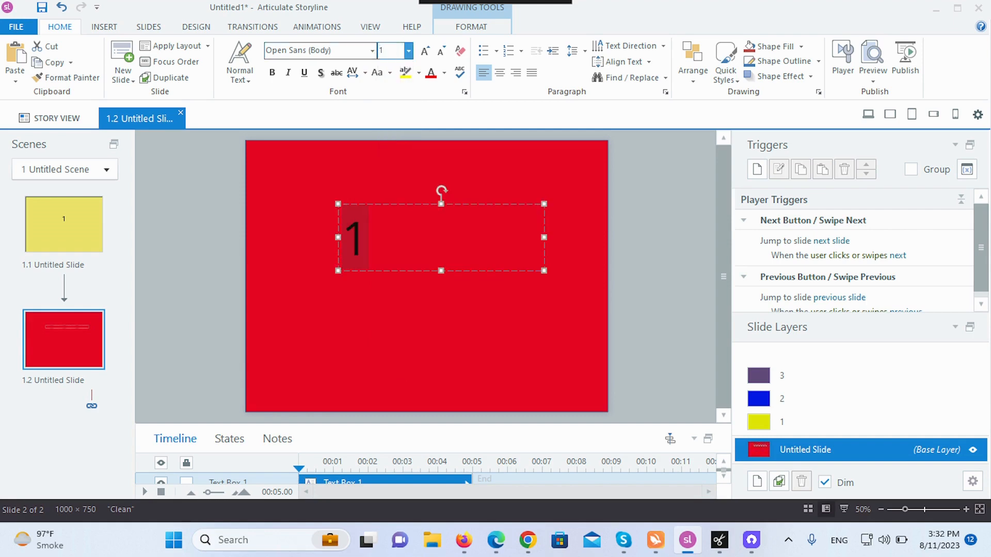
{"action": "left_click_drag", "start_coordinate": [437, 313], "coordinate": [434, 251]}
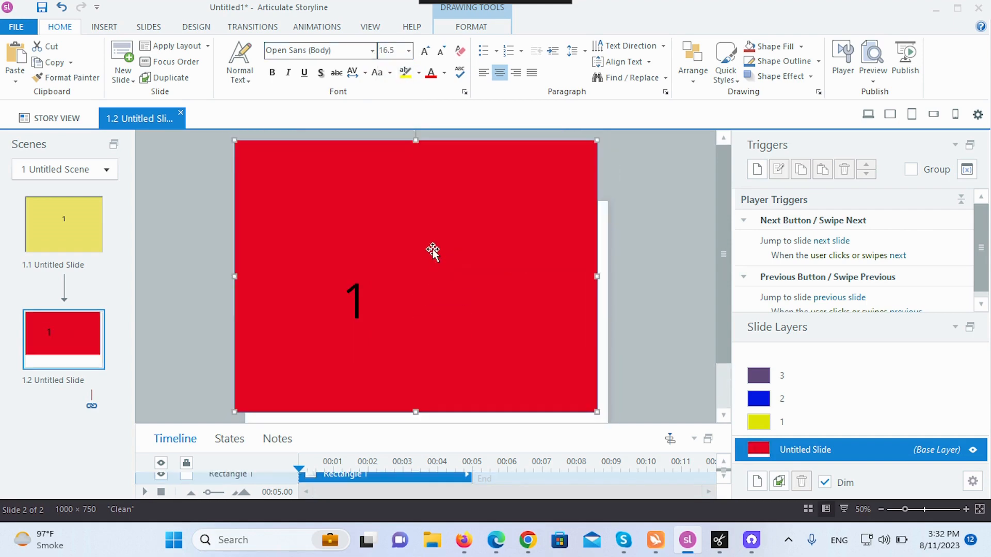
{"action": "left_click", "coordinate": [62, 8]}
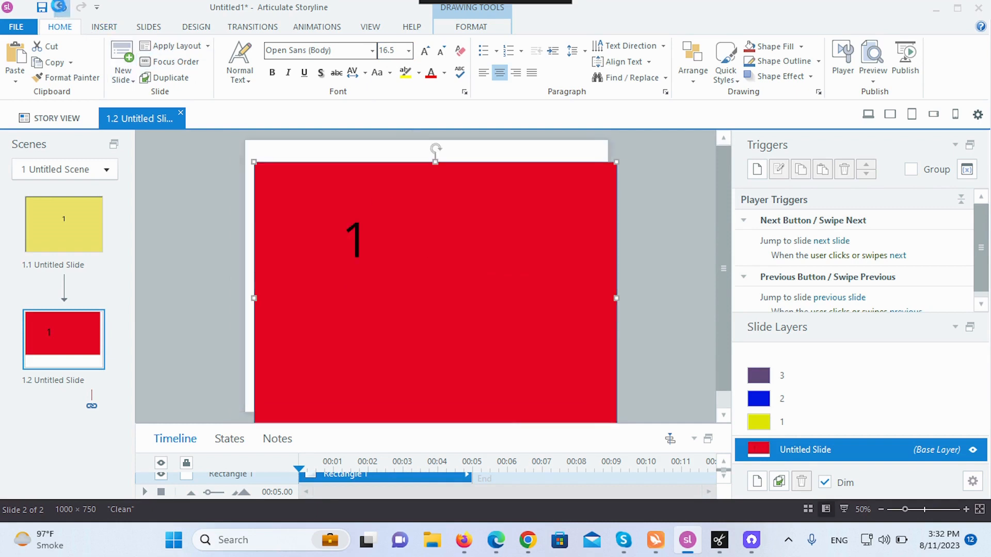
{"action": "left_click", "coordinate": [61, 8]}
Step: Narrow the text box to fit the number 1 and move it to the centre of the base layer
{"action": "left_click", "coordinate": [372, 237]}
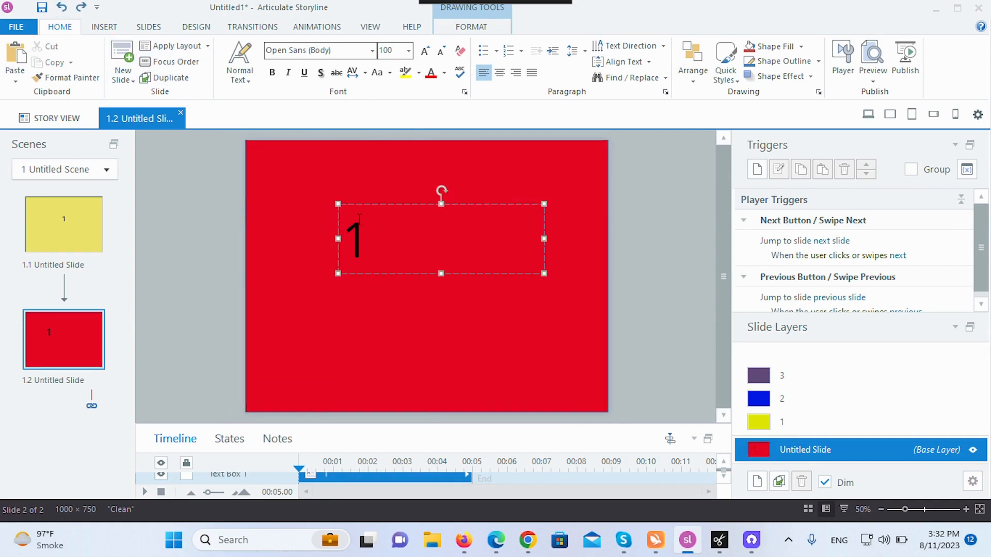
{"action": "double_click", "coordinate": [371, 237]}
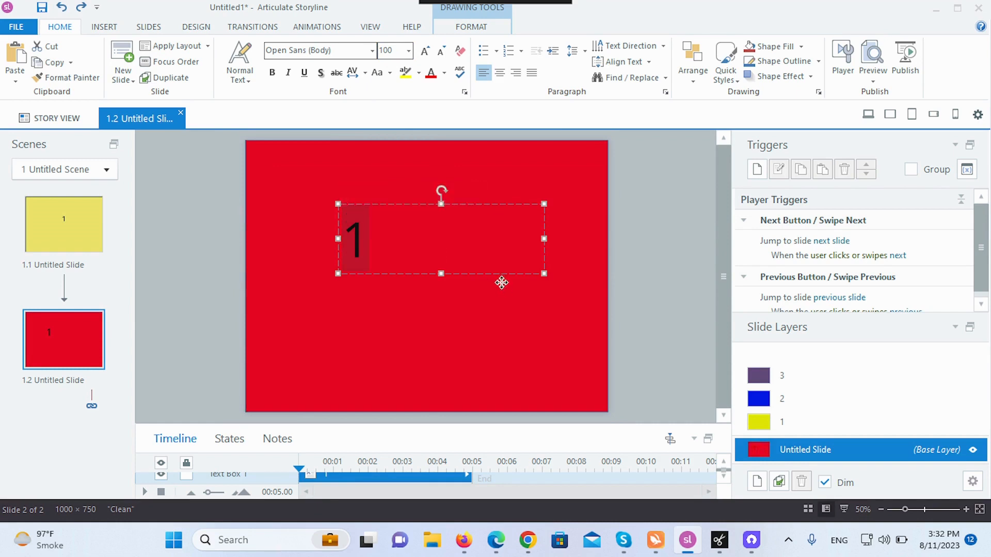
{"action": "left_click", "coordinate": [484, 267]}
{"action": "left_click", "coordinate": [377, 251]}
{"action": "left_click_drag", "start_coordinate": [403, 274], "coordinate": [447, 315]}
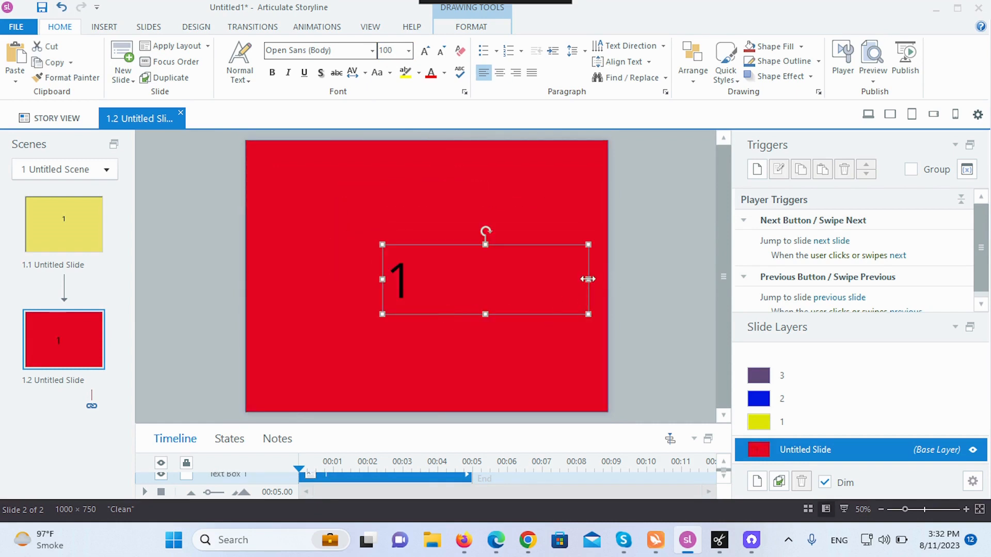
{"action": "left_click_drag", "start_coordinate": [589, 279], "coordinate": [416, 281]}
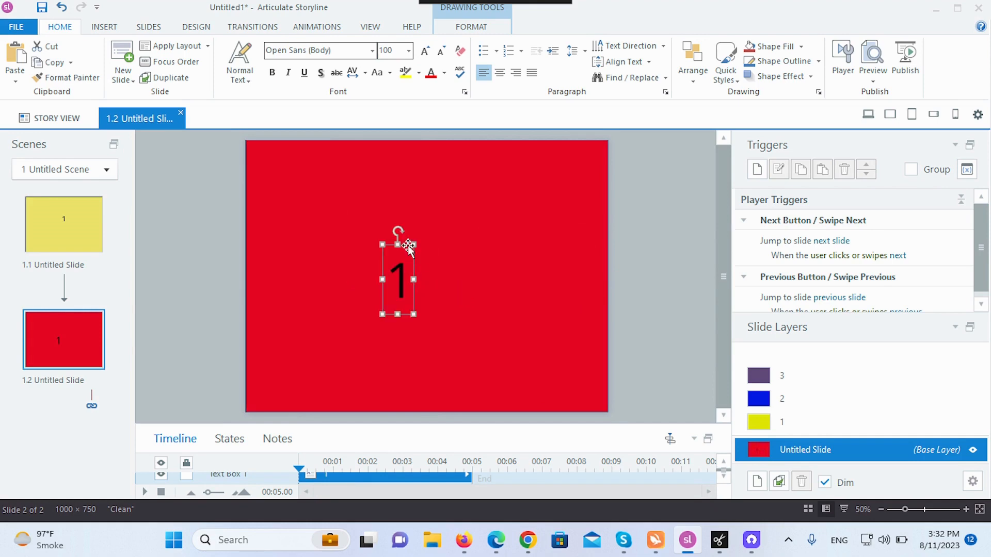
{"action": "left_click_drag", "start_coordinate": [408, 246], "coordinate": [440, 240]}
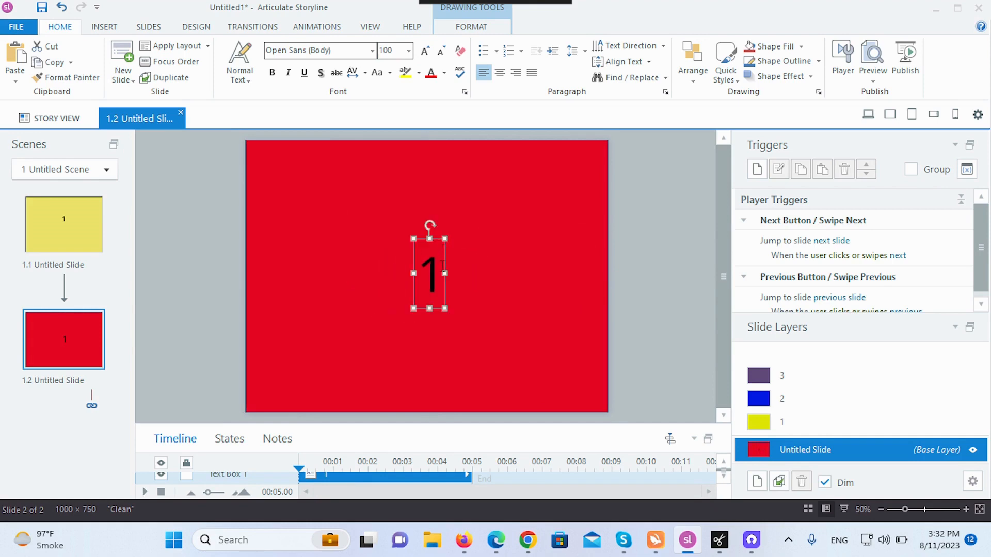
Step: Copy the base layer's number text box and paste it onto layer 1
{"action": "double_click", "coordinate": [441, 267]}
{"action": "right_click", "coordinate": [435, 238]}
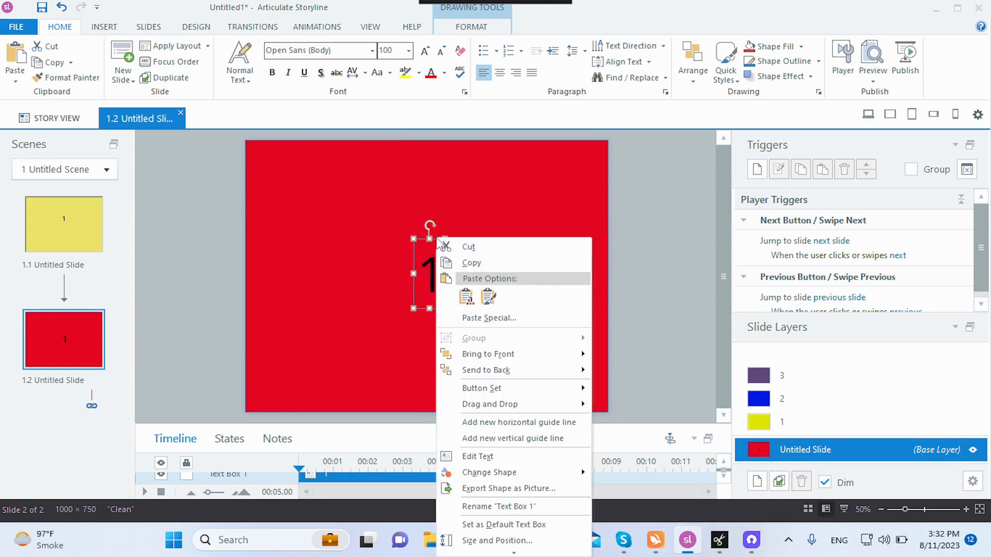
{"action": "left_click", "coordinate": [467, 261]}
{"action": "left_click", "coordinate": [825, 420]}
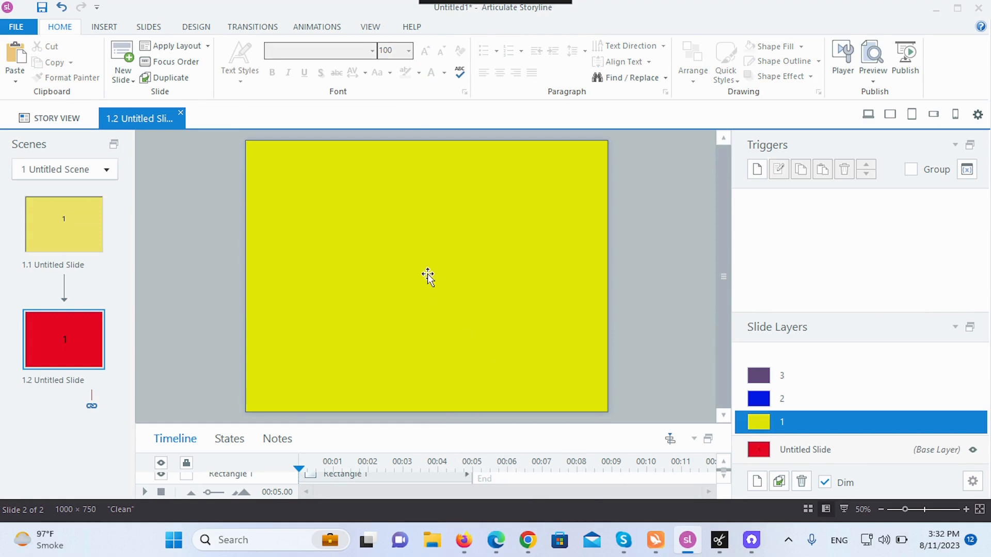
{"action": "left_click", "coordinate": [416, 237]}
{"action": "right_click", "coordinate": [417, 237]}
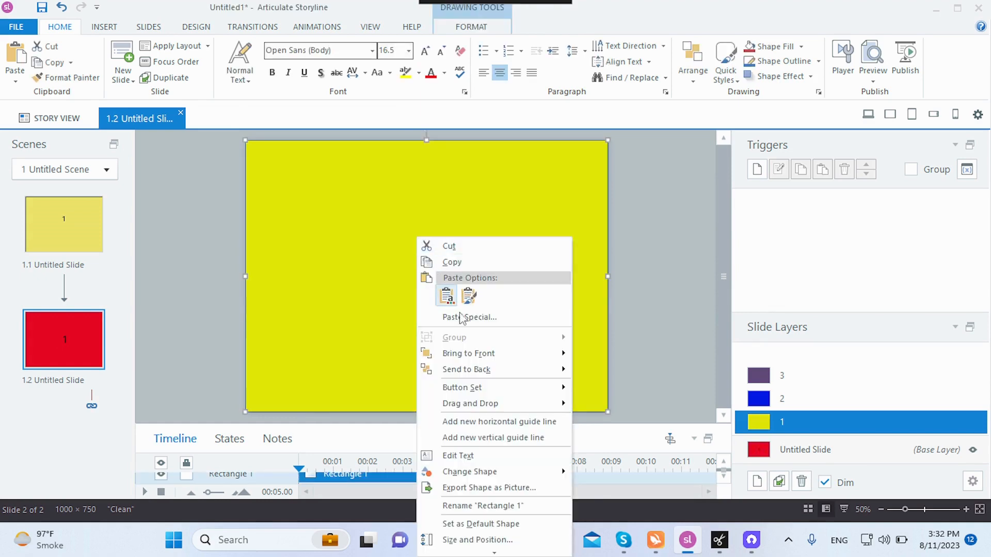
{"action": "left_click", "coordinate": [446, 301]}
Step: Paste the copied number text box onto layer 2 and layer 3
{"action": "left_click", "coordinate": [814, 397]}
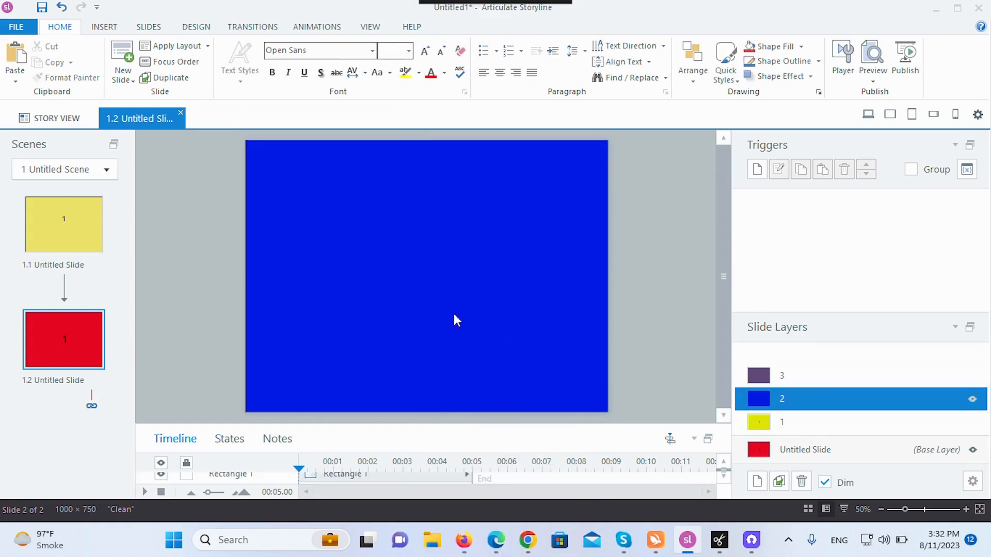
{"action": "right_click", "coordinate": [433, 279]}
{"action": "left_click", "coordinate": [460, 337]}
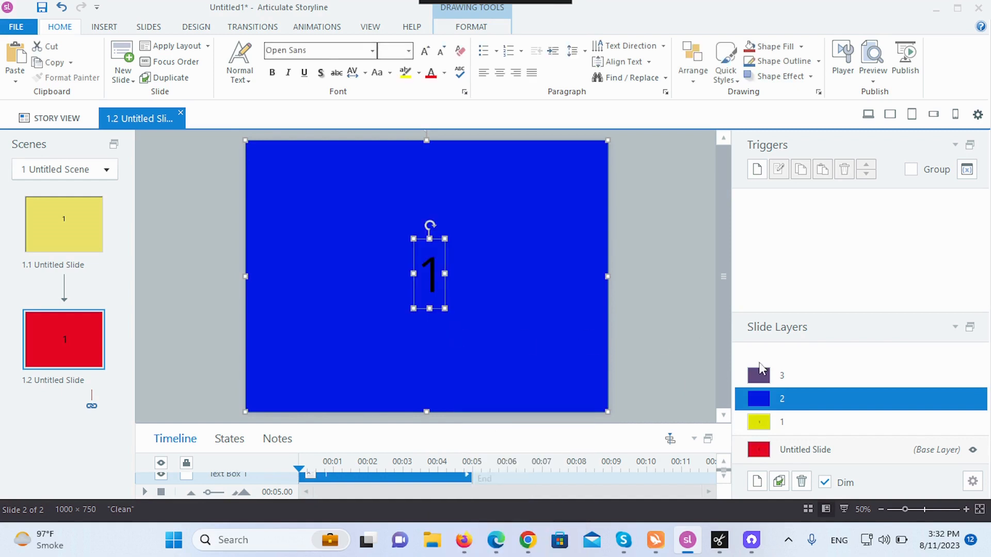
{"action": "left_click", "coordinate": [780, 374]}
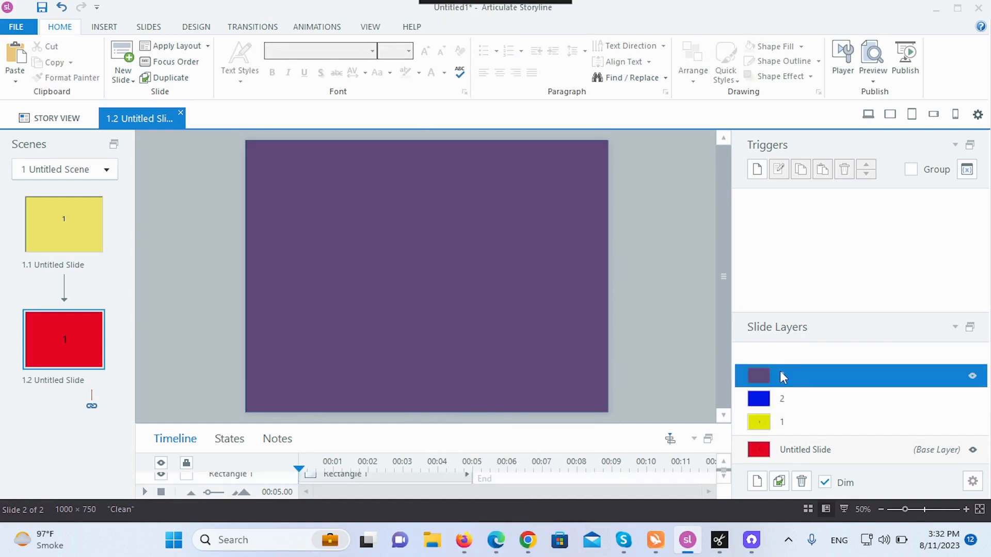
{"action": "right_click", "coordinate": [460, 238]}
{"action": "left_click", "coordinate": [494, 301]}
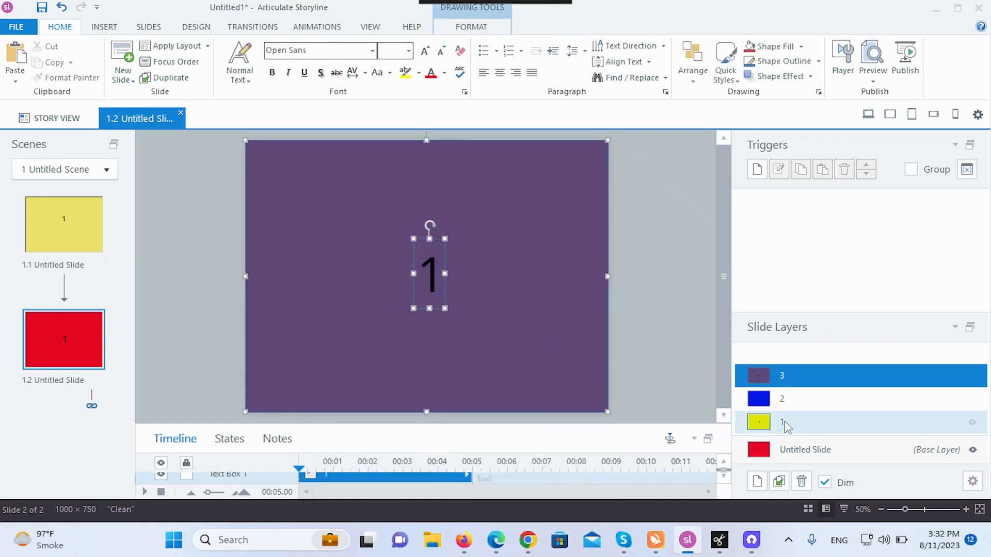
Step: Move layer 3 below layer 2 in the layer order and change its number text to 2
{"action": "left_click_drag", "start_coordinate": [781, 377], "coordinate": [774, 407]}
{"action": "double_click", "coordinate": [437, 280]}
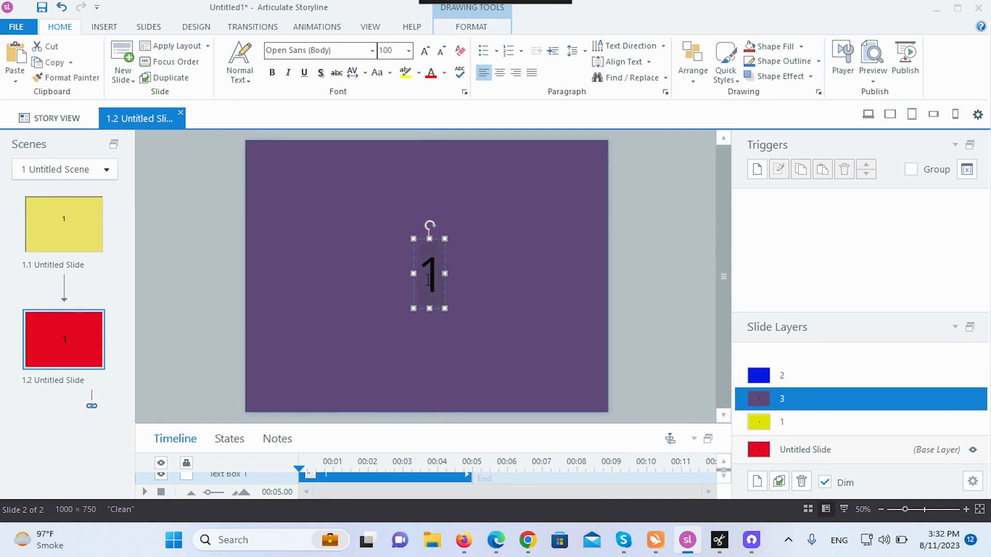
{"action": "type", "text": "2"}
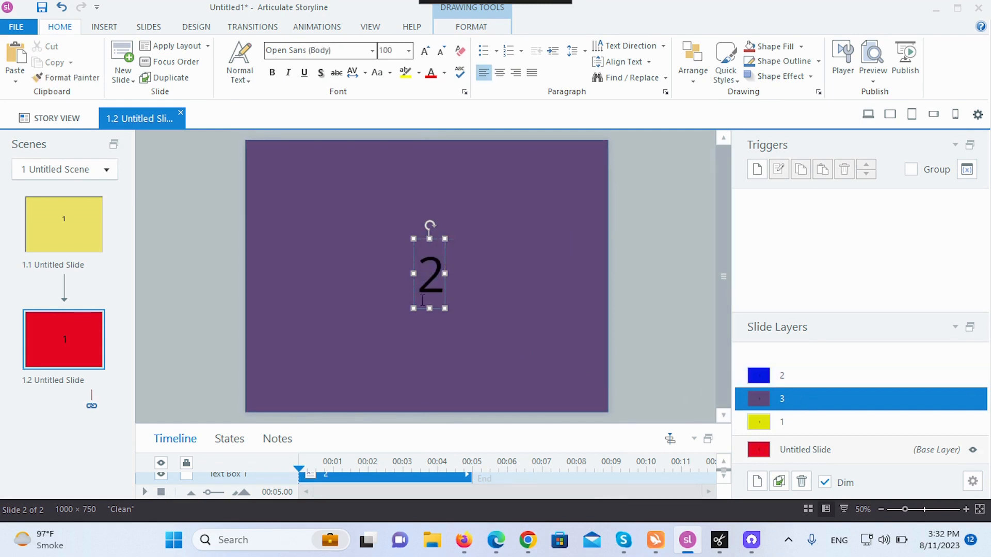
Step: Change the number text on the yellow layer 1 to 2
{"action": "left_click", "coordinate": [816, 422]}
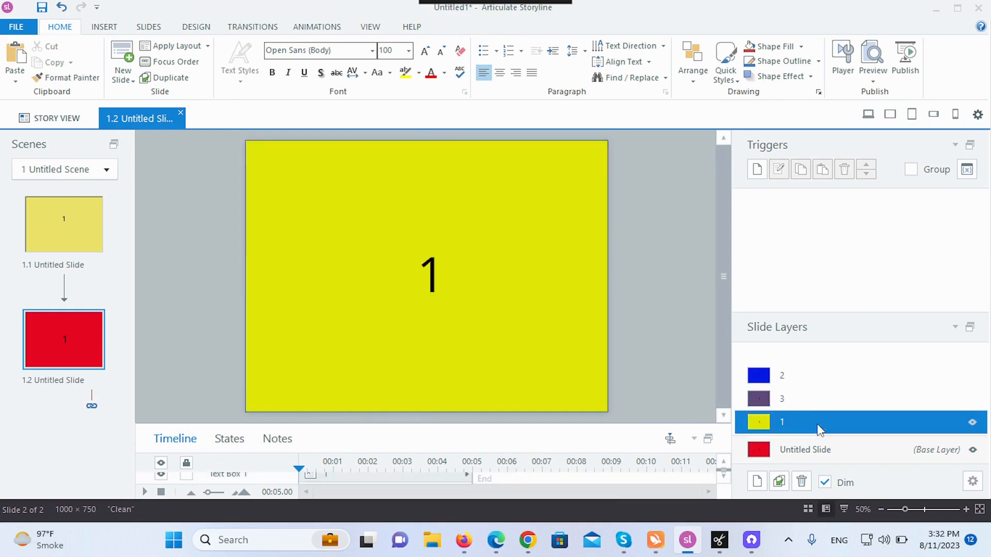
{"action": "double_click", "coordinate": [438, 277]}
{"action": "type", "text": "2"}
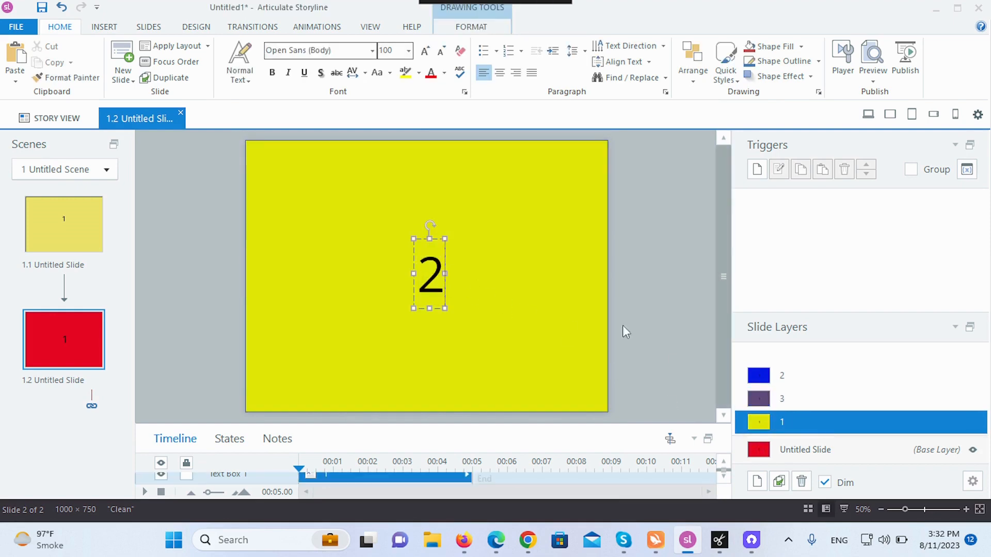
Step: Change the number text on the purple layer 3 to 3
{"action": "left_click", "coordinate": [817, 399]}
{"action": "double_click", "coordinate": [439, 281]}
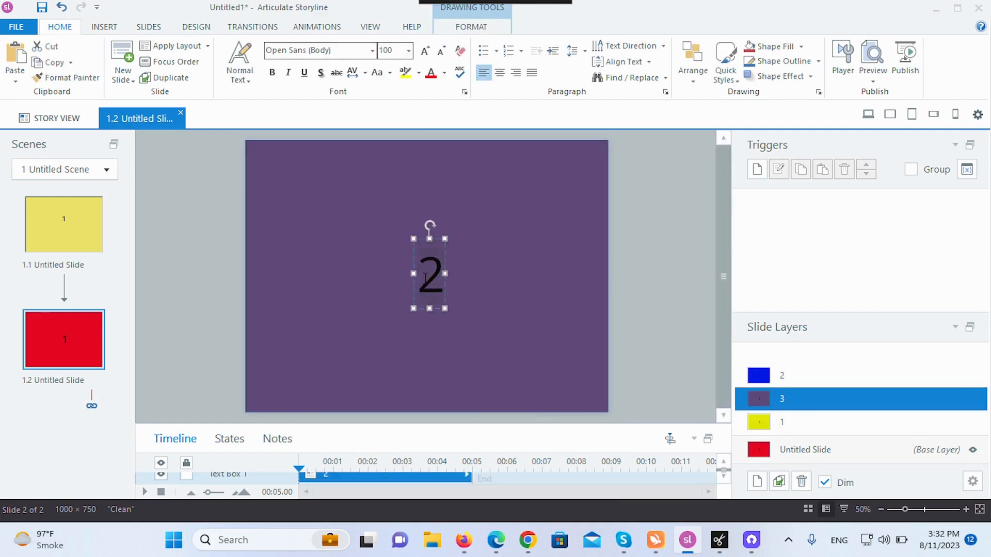
{"action": "type", "text": "3"}
Step: Change the number text on the blue layer 2 to 4 and return to the base layer
{"action": "left_click", "coordinate": [786, 377]}
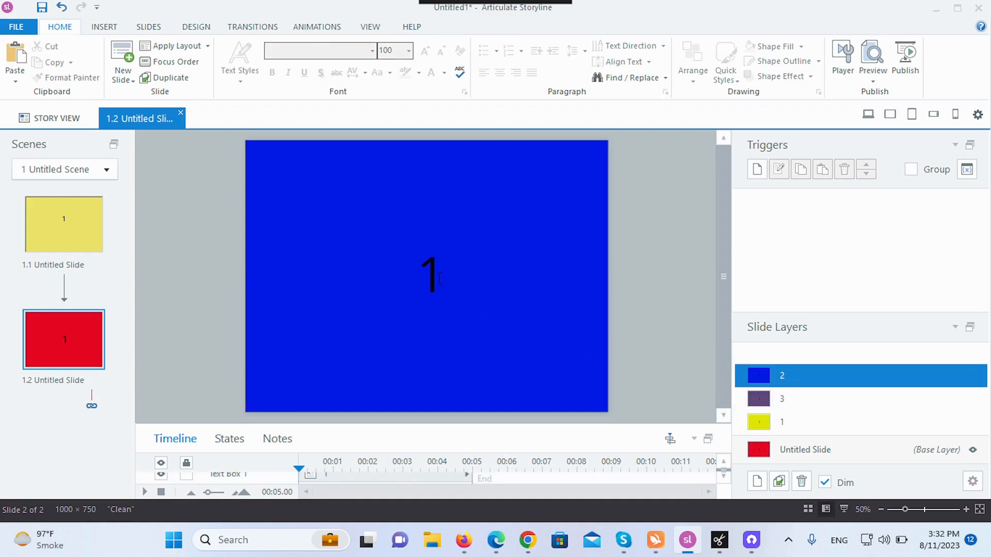
{"action": "double_click", "coordinate": [439, 274]}
{"action": "type", "text": "4"}
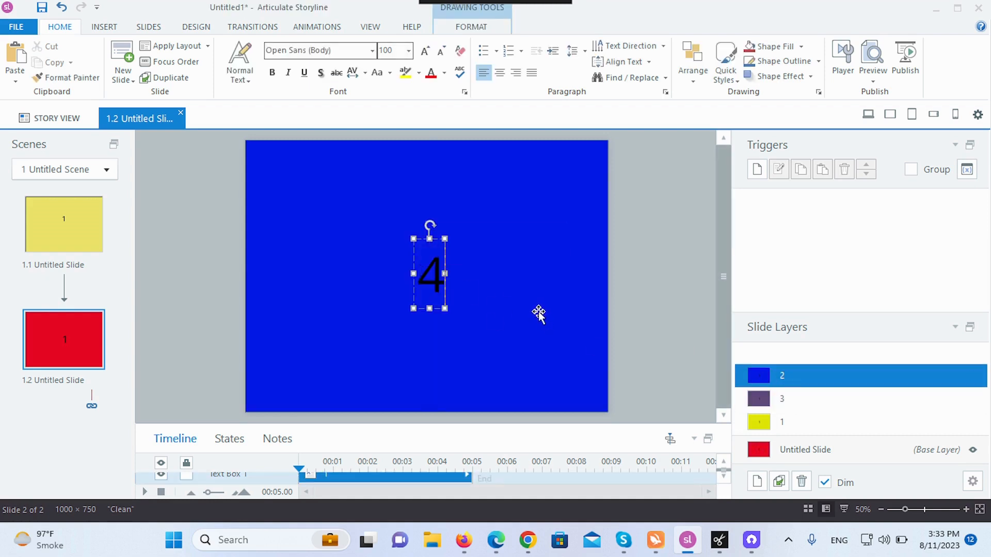
{"action": "left_click", "coordinate": [537, 313]}
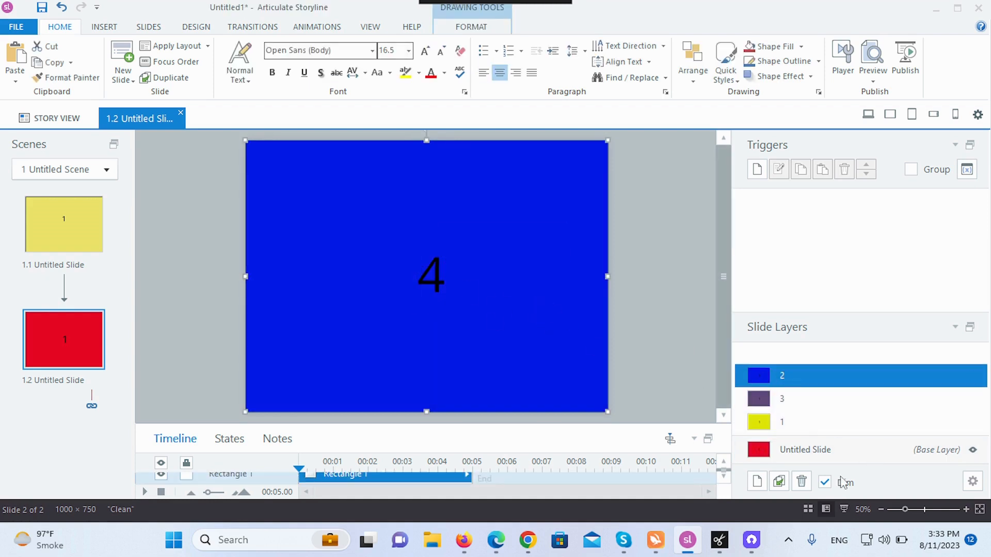
{"action": "left_click", "coordinate": [824, 449]}
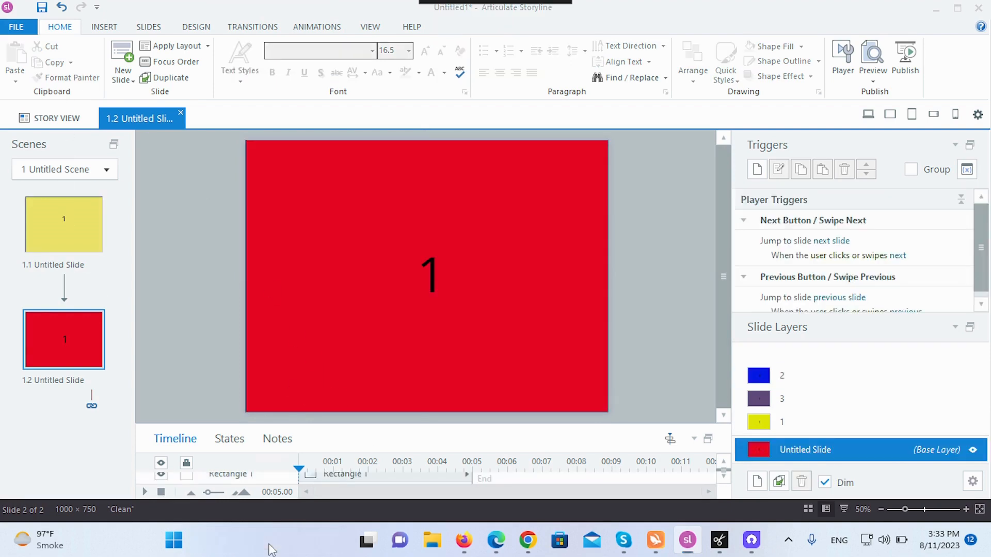
Step: Open Notepad and write "hi" followed by "now we add triggers" on a separate line below it
{"action": "left_click", "coordinate": [268, 541]}
{"action": "type", "text": "notepad"}
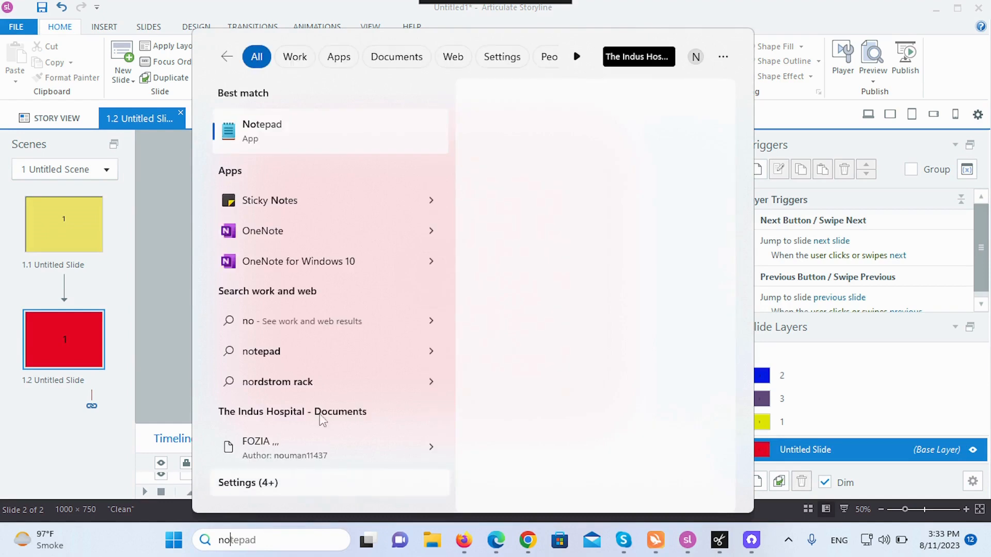
{"action": "left_click", "coordinate": [273, 137]}
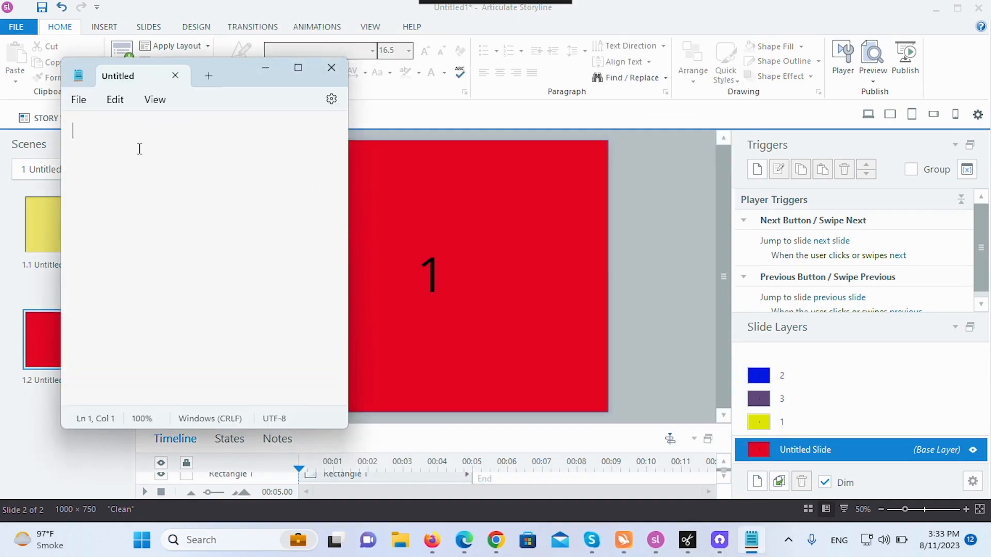
{"action": "type", "text": "hi"}
{"action": "key", "text": "Return"}
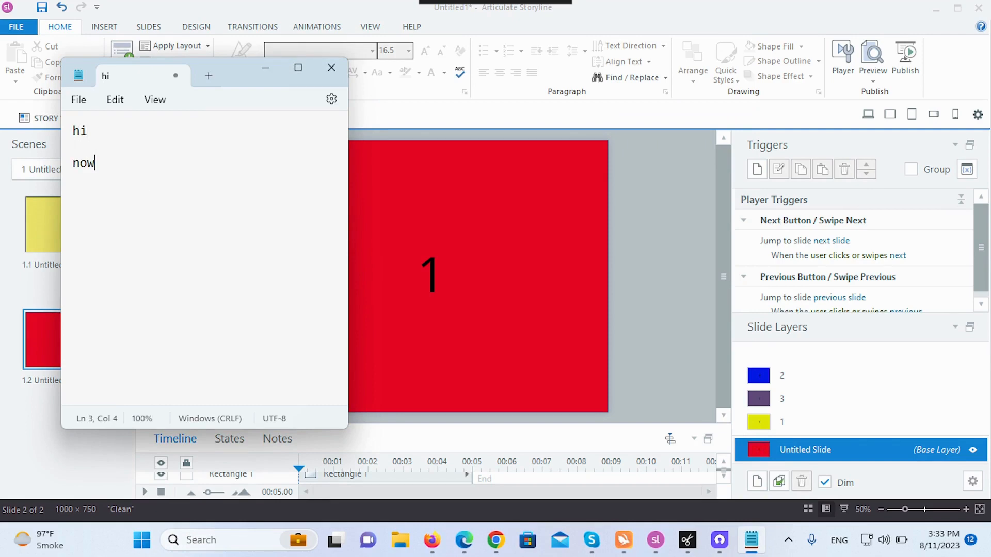
{"action": "type", "text": "now we add trigg"}
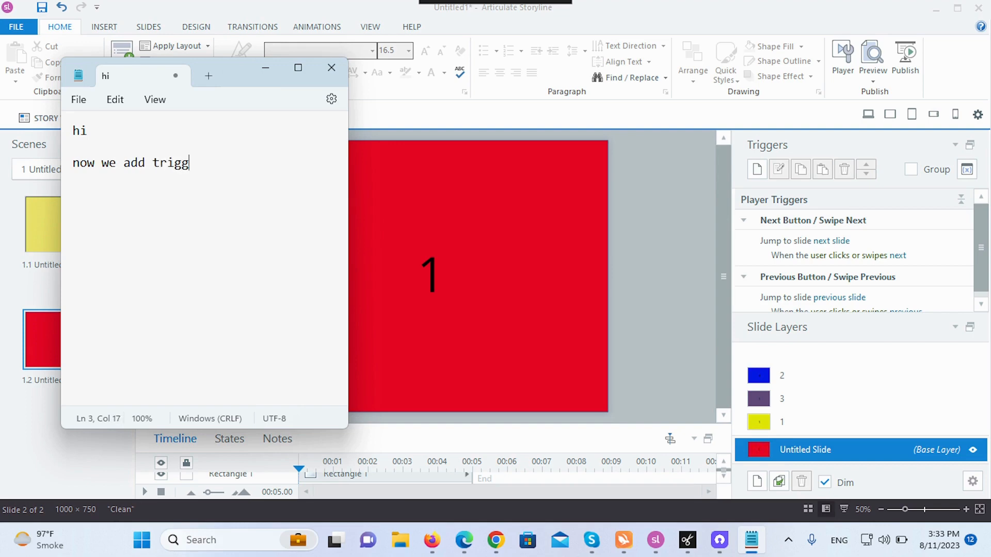
{"action": "type", "text": "ers"}
Step: Switch back to Articulate Storyline and add a base layer trigger that shows layer 1 when the timeline reaches 1.25 s
{"action": "left_click", "coordinate": [551, 224]}
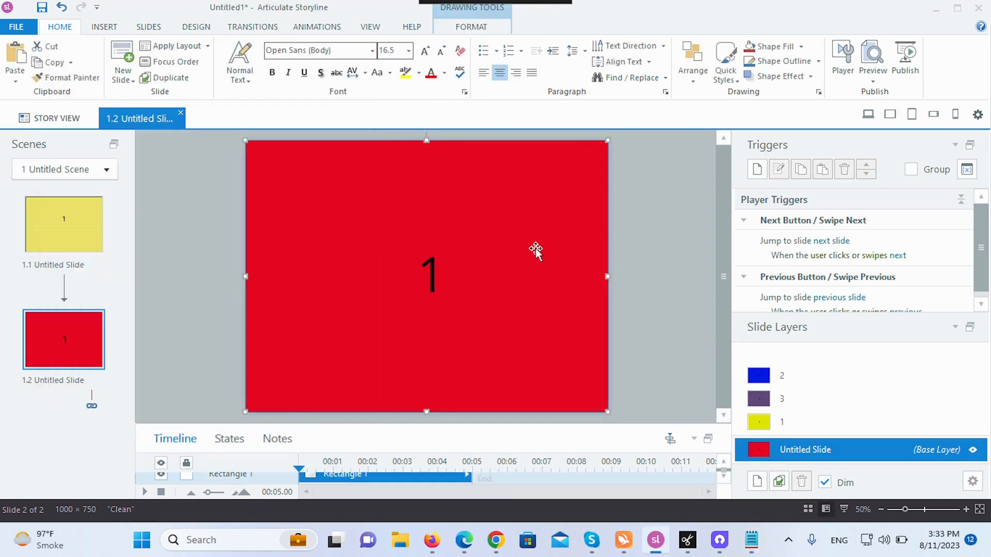
{"action": "left_click", "coordinate": [822, 453]}
{"action": "left_click", "coordinate": [761, 170]}
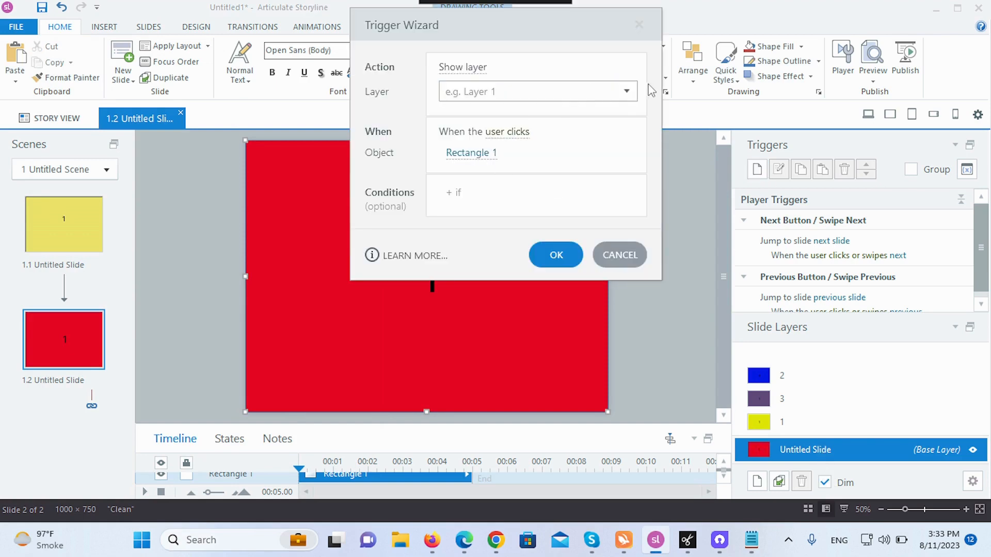
{"action": "left_click", "coordinate": [626, 91]}
{"action": "left_click", "coordinate": [499, 178]}
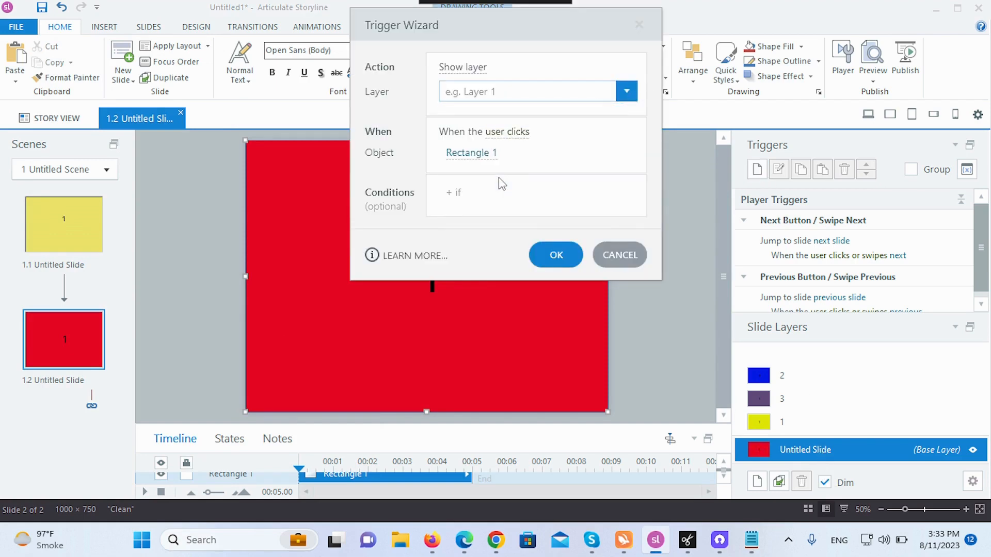
{"action": "left_click", "coordinate": [509, 126]}
{"action": "left_click_drag", "start_coordinate": [637, 236], "coordinate": [637, 356]}
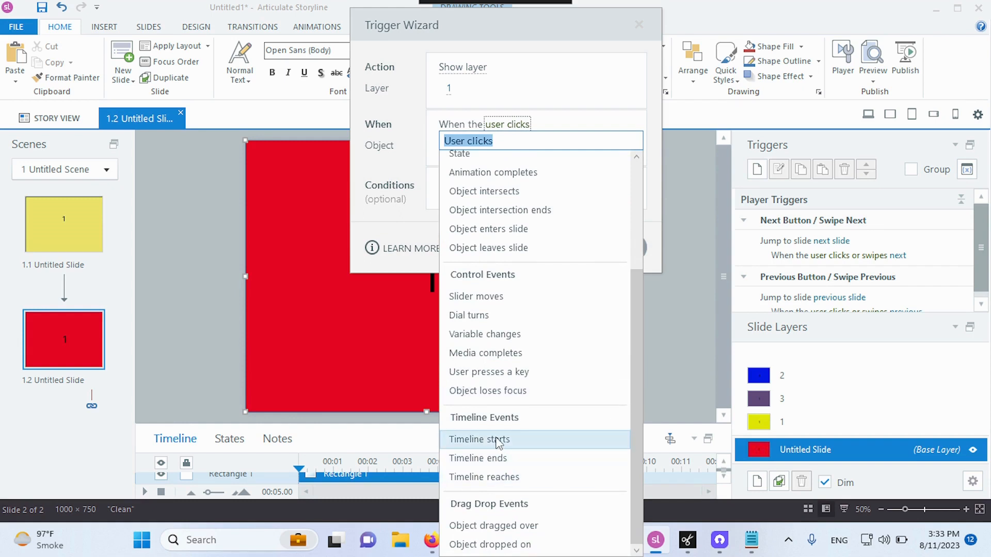
{"action": "left_click", "coordinate": [508, 477]}
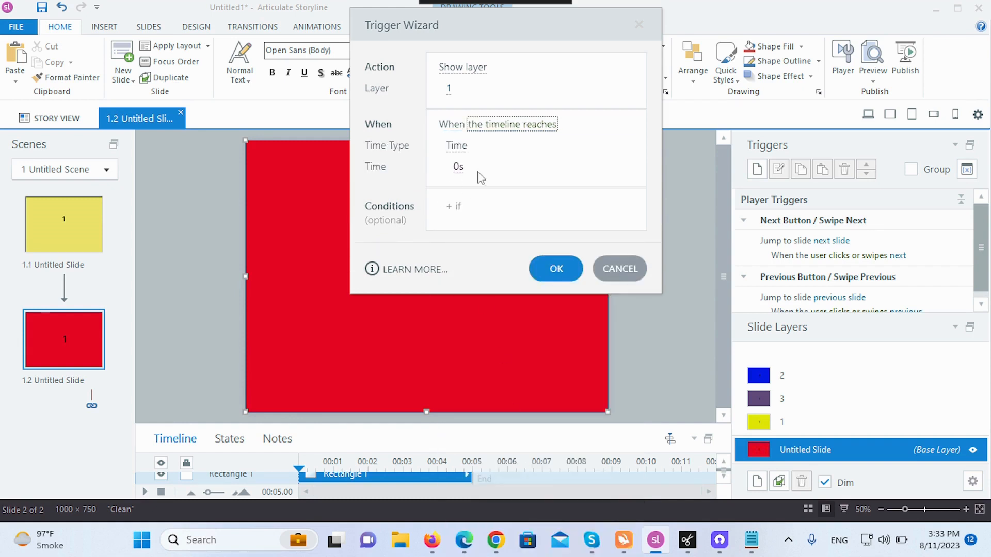
{"action": "left_click", "coordinate": [459, 166]}
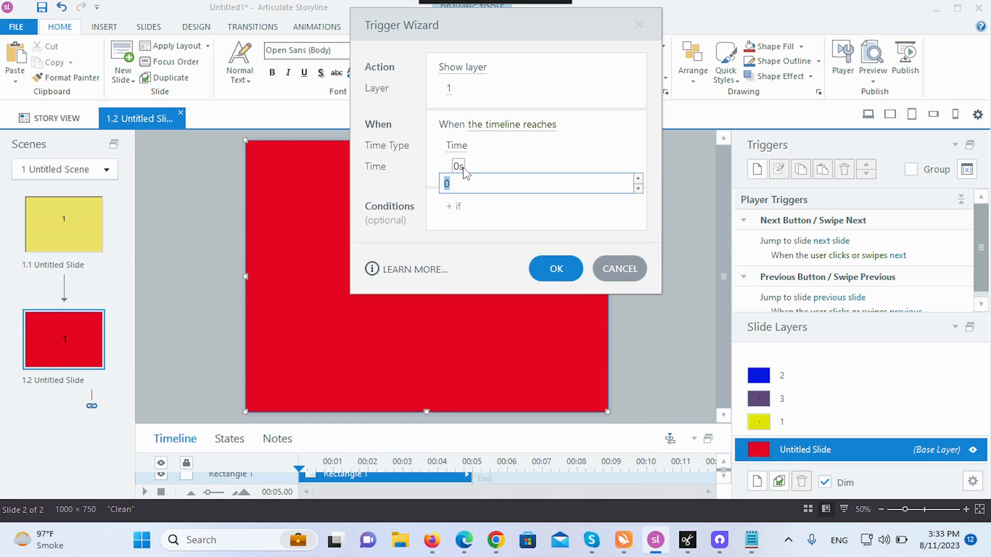
{"action": "left_click", "coordinate": [639, 179]}
{"action": "left_click", "coordinate": [550, 269]}
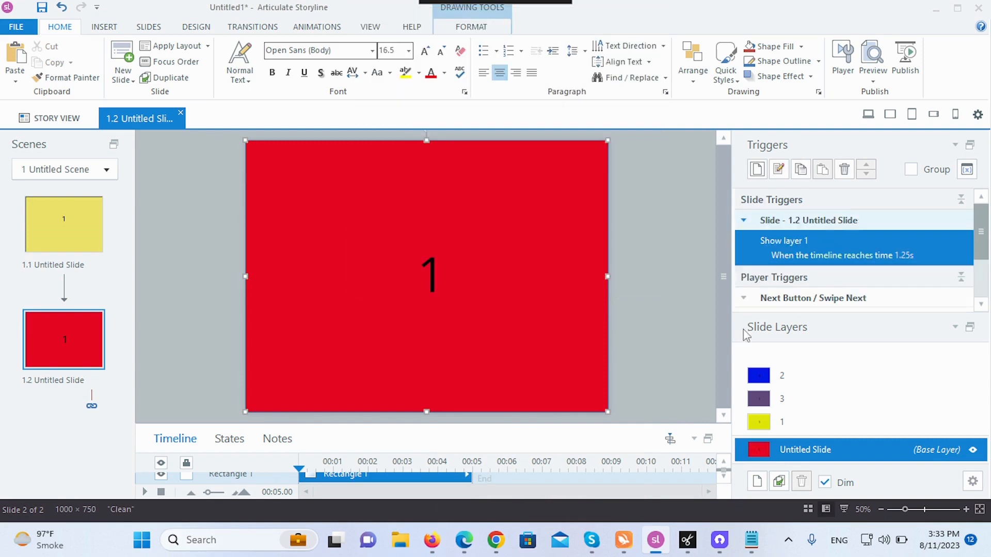
Step: Add a trigger on layer 1 that shows layer 2 when the timeline reaches 1.25 s
{"action": "left_click", "coordinate": [796, 423]}
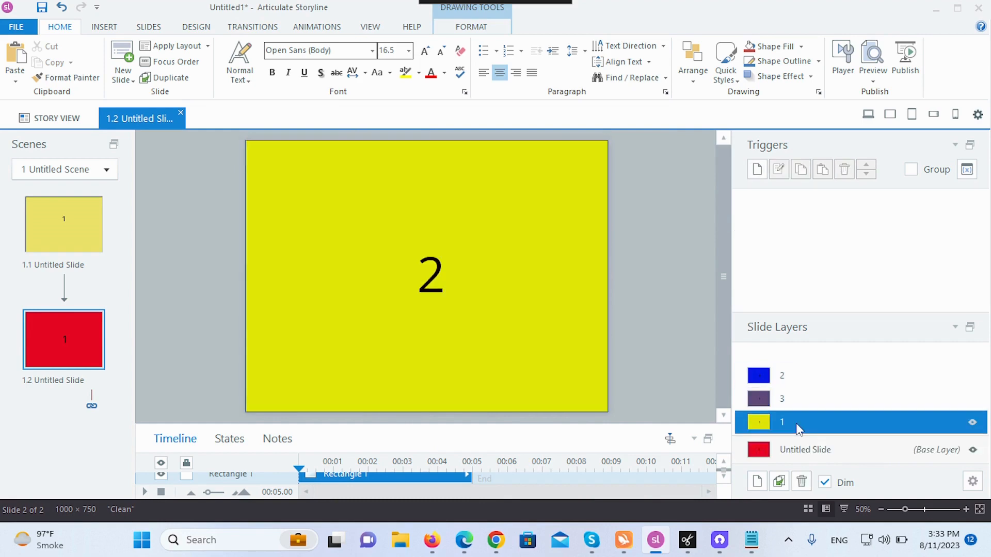
{"action": "left_click", "coordinate": [757, 171]}
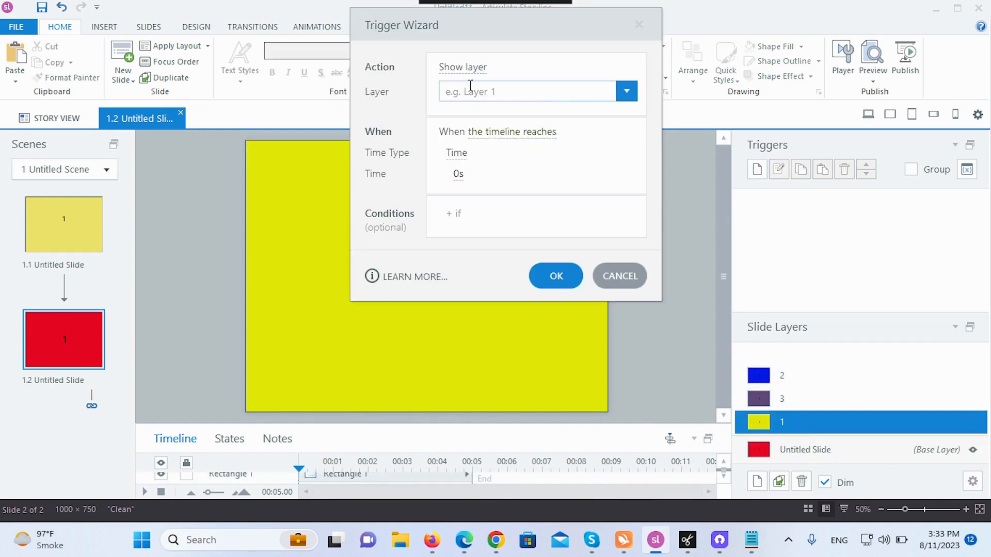
{"action": "left_click", "coordinate": [626, 91]}
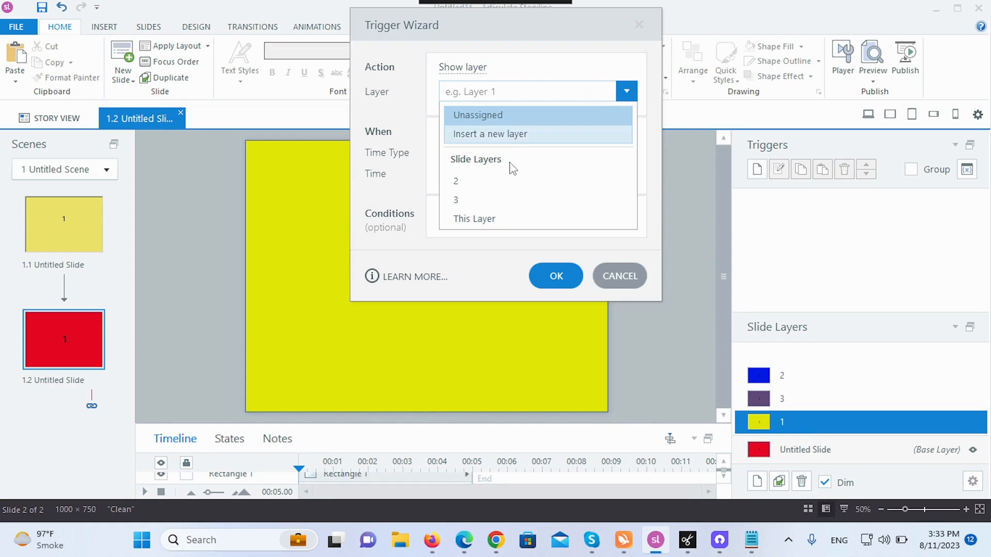
{"action": "left_click", "coordinate": [485, 183]}
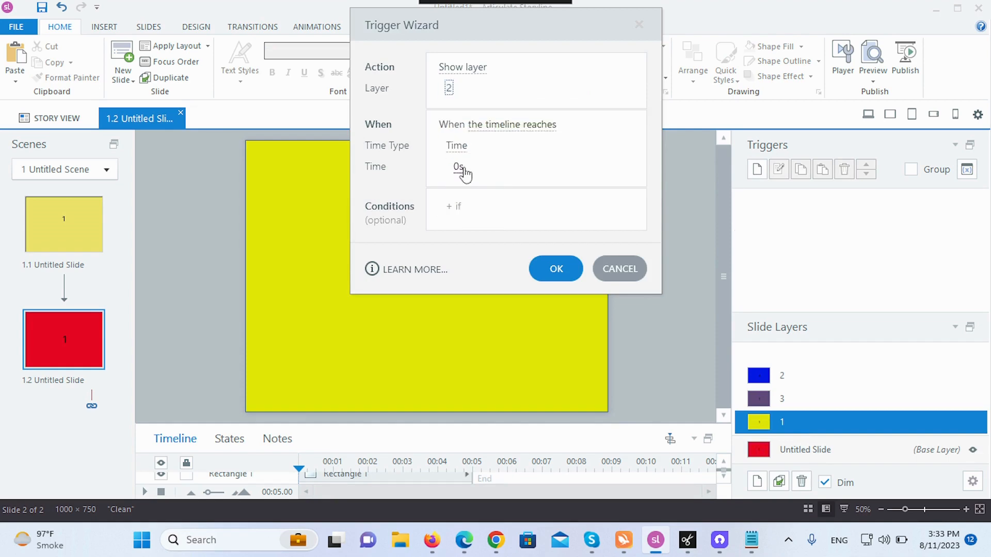
{"action": "left_click", "coordinate": [462, 170]}
{"action": "left_click", "coordinate": [639, 178]}
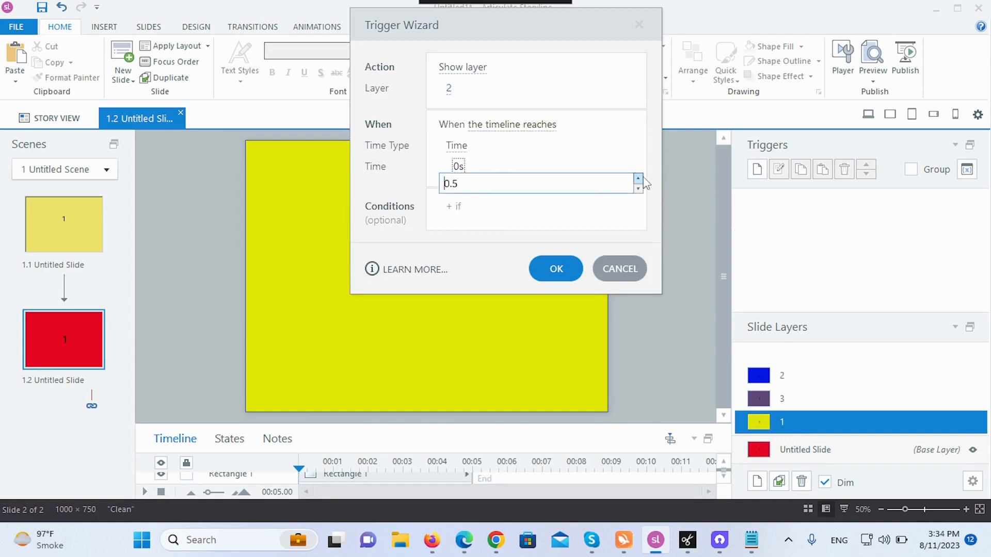
{"action": "left_click", "coordinate": [639, 178]}
{"action": "left_click", "coordinate": [557, 269]}
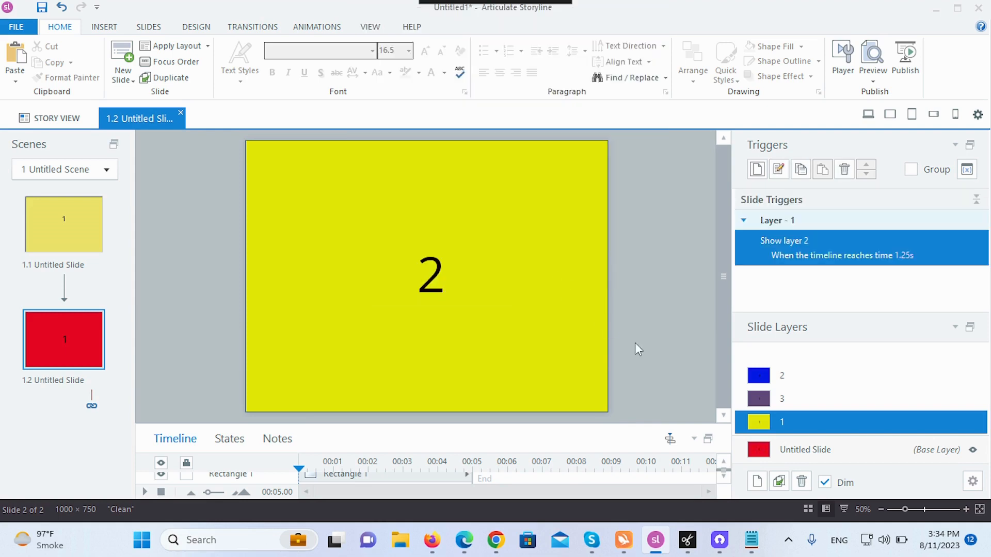
{"action": "left_click", "coordinate": [782, 399]}
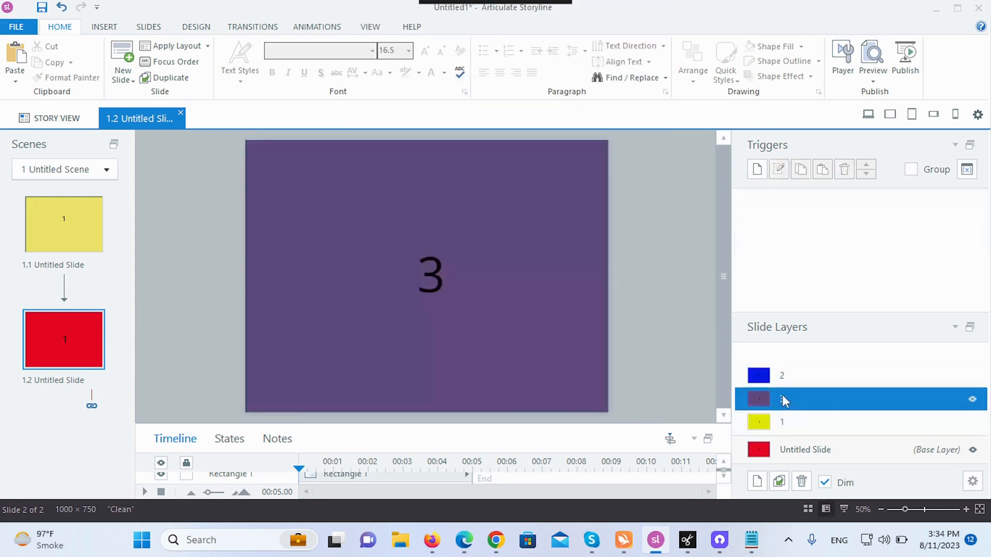
{"action": "left_click", "coordinate": [757, 169]}
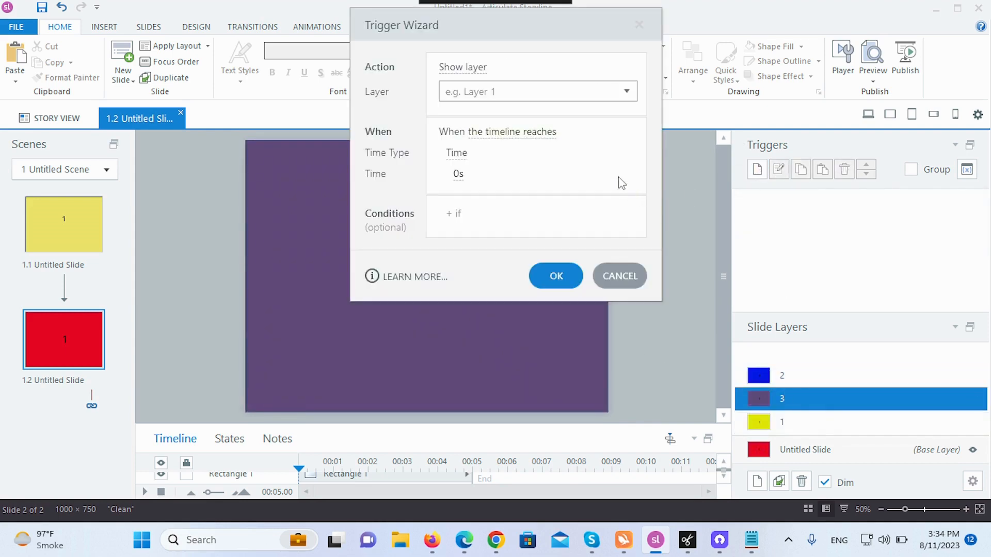
{"action": "left_click", "coordinate": [626, 92]}
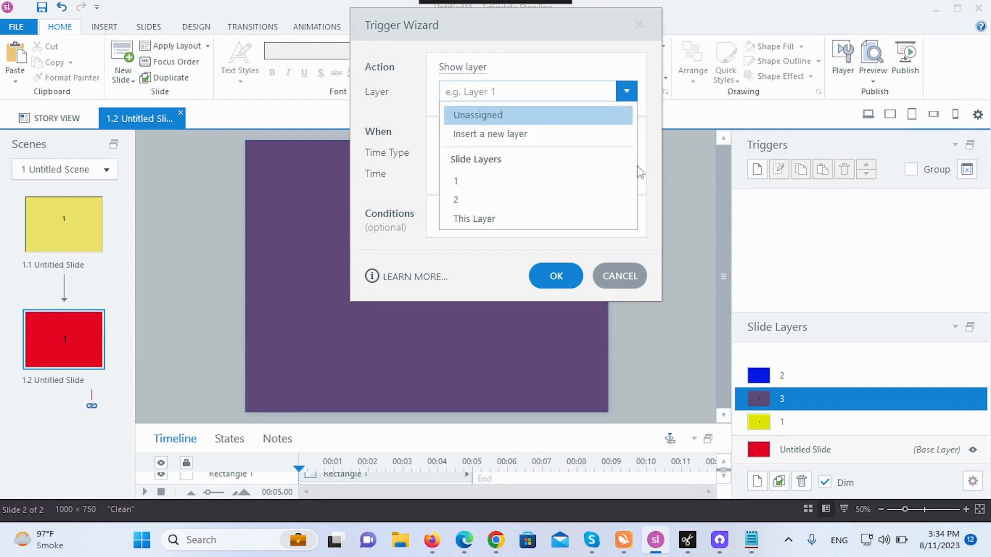
{"action": "left_click", "coordinate": [777, 423]}
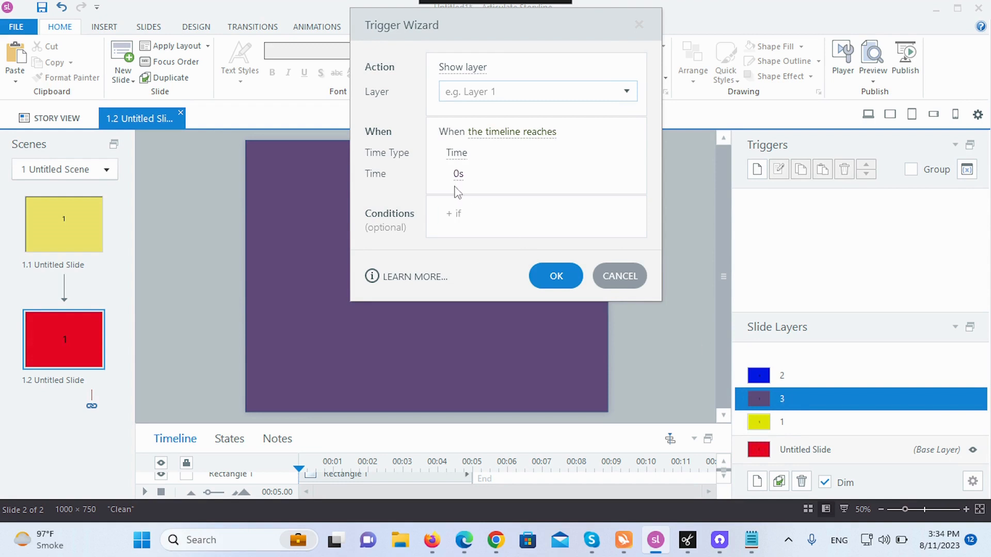
{"action": "left_click", "coordinate": [619, 276]}
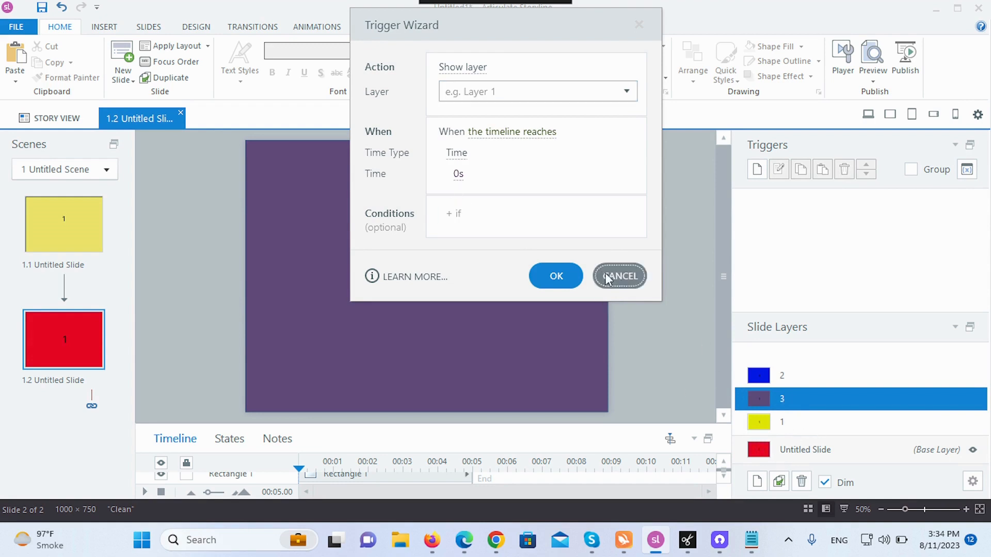
Step: Review the slide's layers and add a trigger on layer 3 that shows layer 2 when the timeline reaches 0 s
{"action": "left_click", "coordinate": [790, 449]}
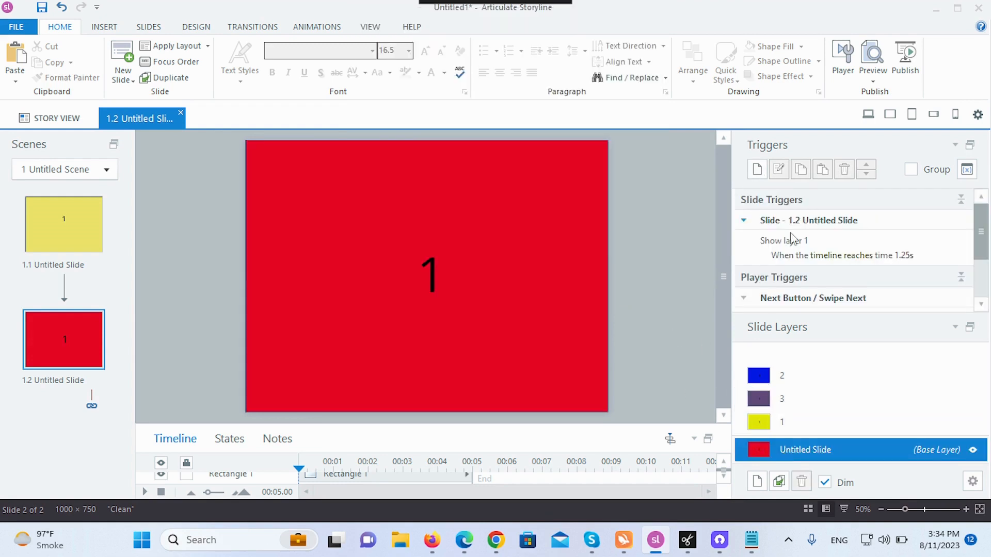
{"action": "left_click", "coordinate": [779, 419]}
{"action": "left_click", "coordinate": [784, 396]}
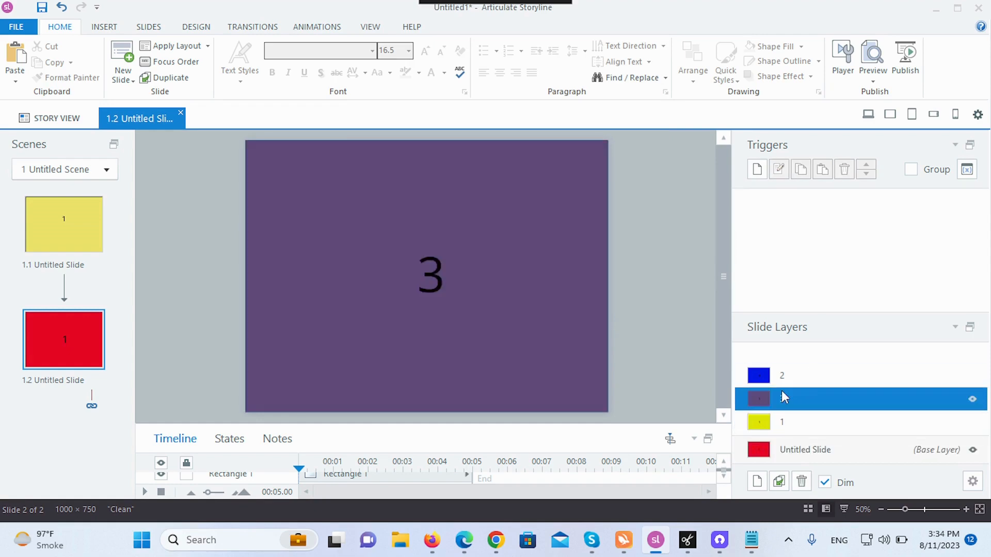
{"action": "left_click", "coordinate": [769, 382]}
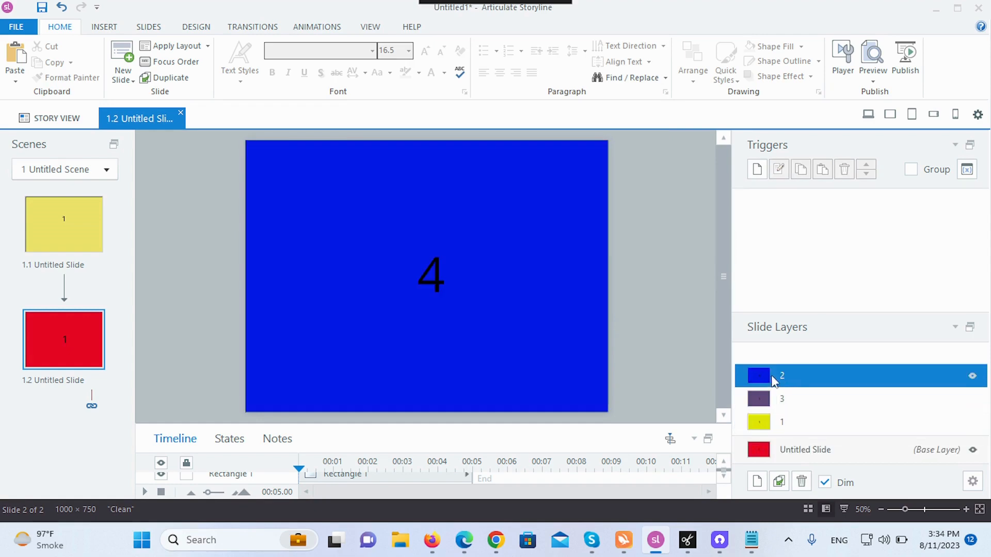
{"action": "left_click", "coordinate": [793, 406]}
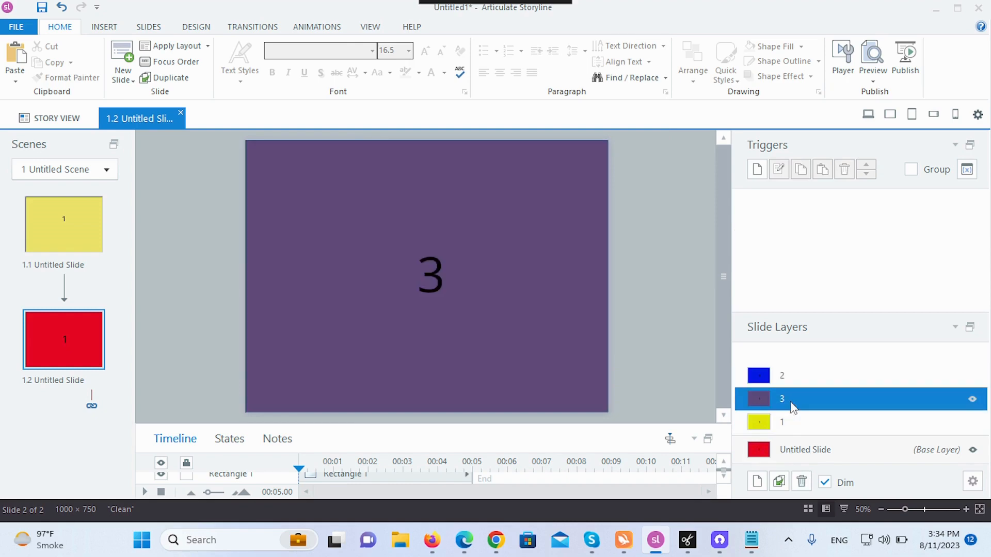
{"action": "left_click", "coordinate": [756, 170]}
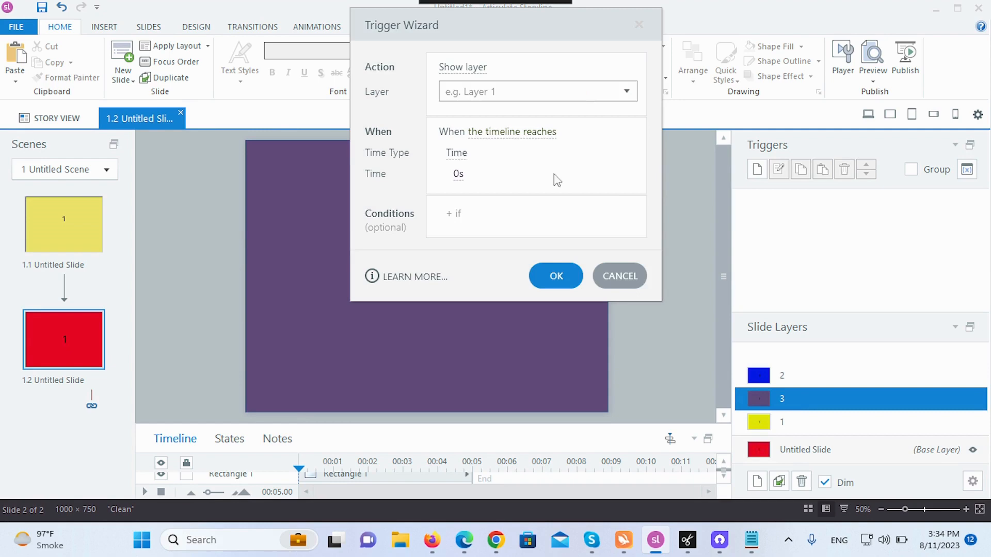
{"action": "left_click", "coordinate": [628, 93]}
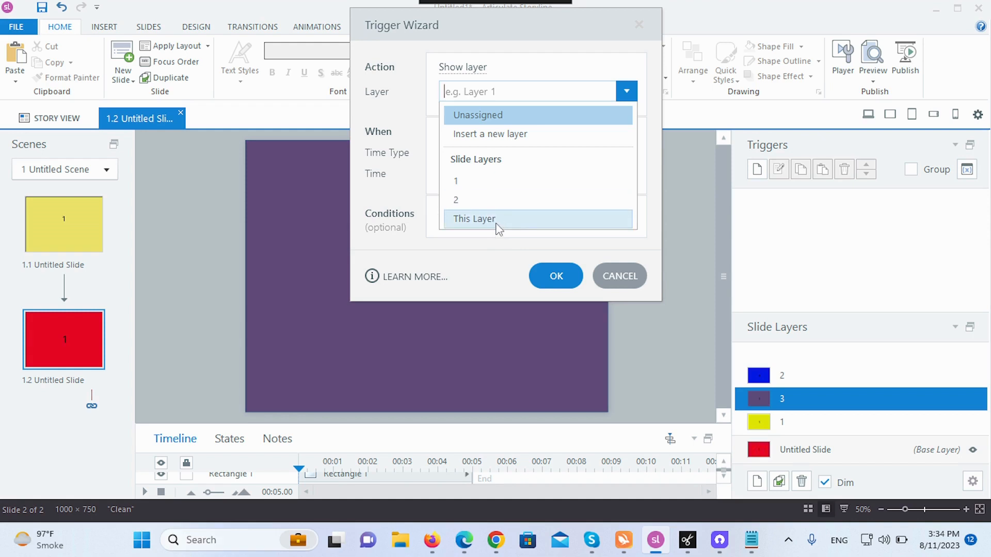
{"action": "left_click", "coordinate": [491, 200]}
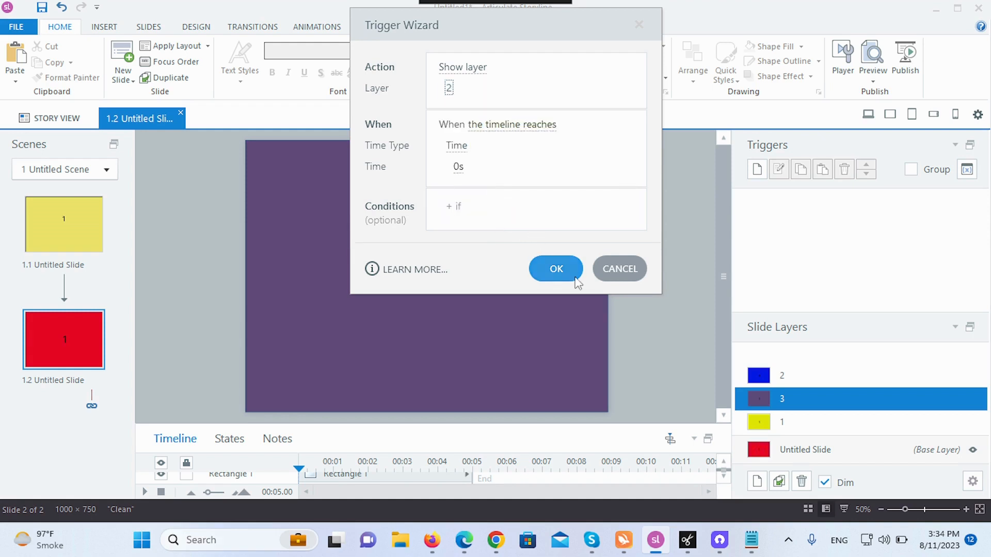
{"action": "left_click", "coordinate": [556, 268]}
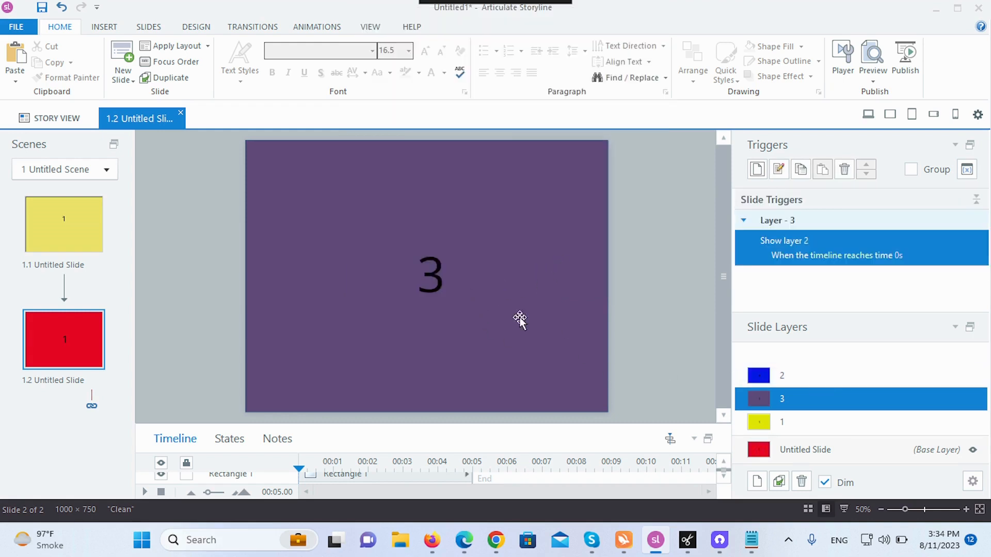
Step: Try to rename the purple layer 3 as 2
{"action": "right_click", "coordinate": [813, 396]}
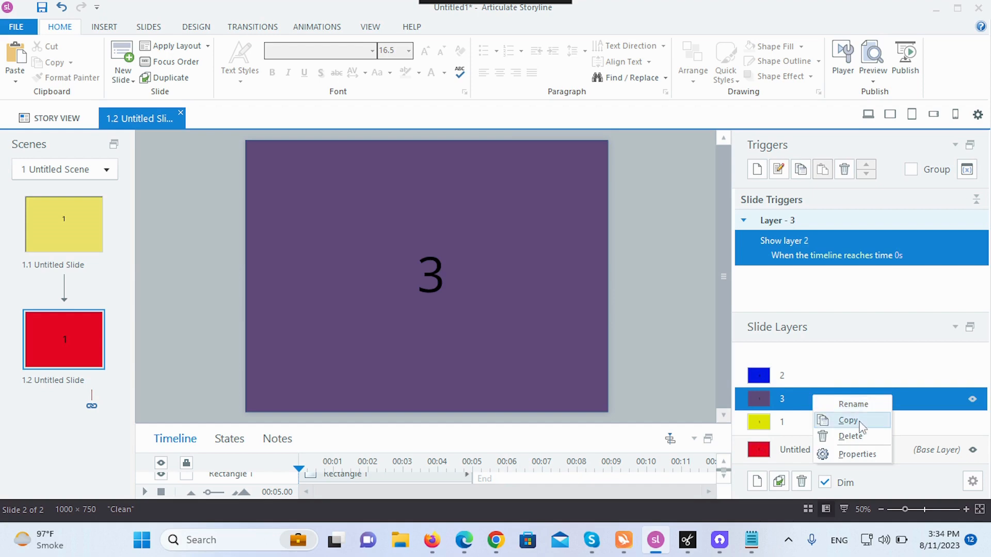
{"action": "left_click", "coordinate": [863, 406]}
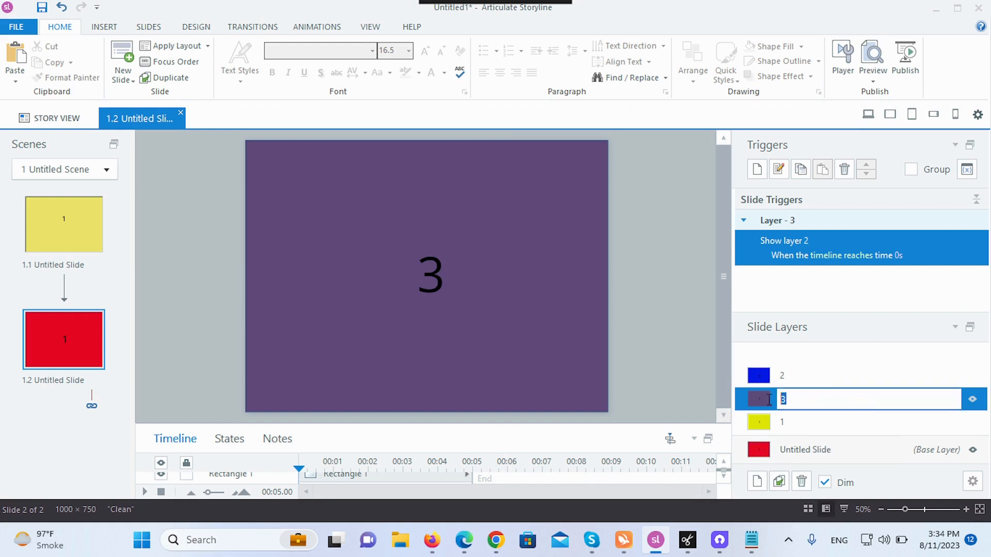
{"action": "type", "text": "2"}
{"action": "left_click", "coordinate": [790, 377]}
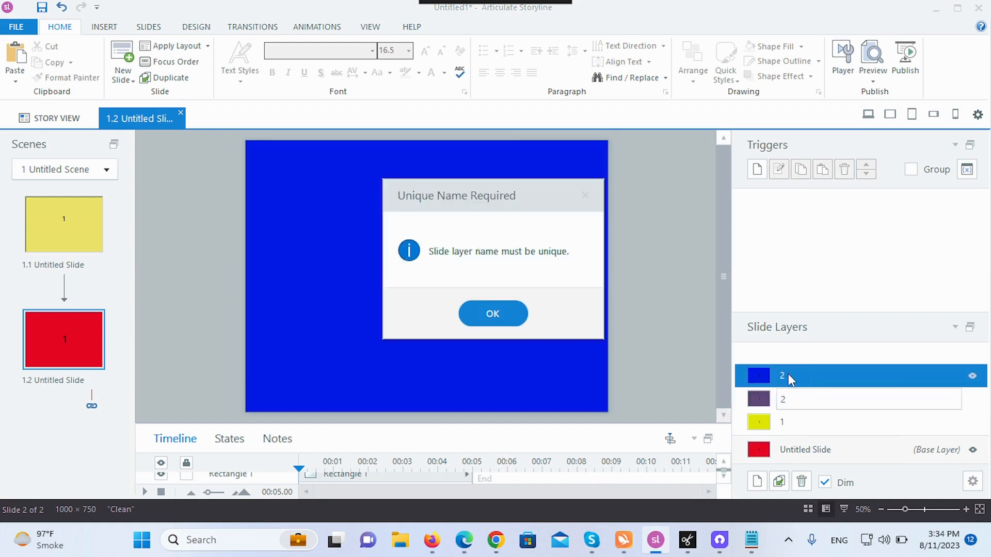
{"action": "left_click", "coordinate": [492, 316]}
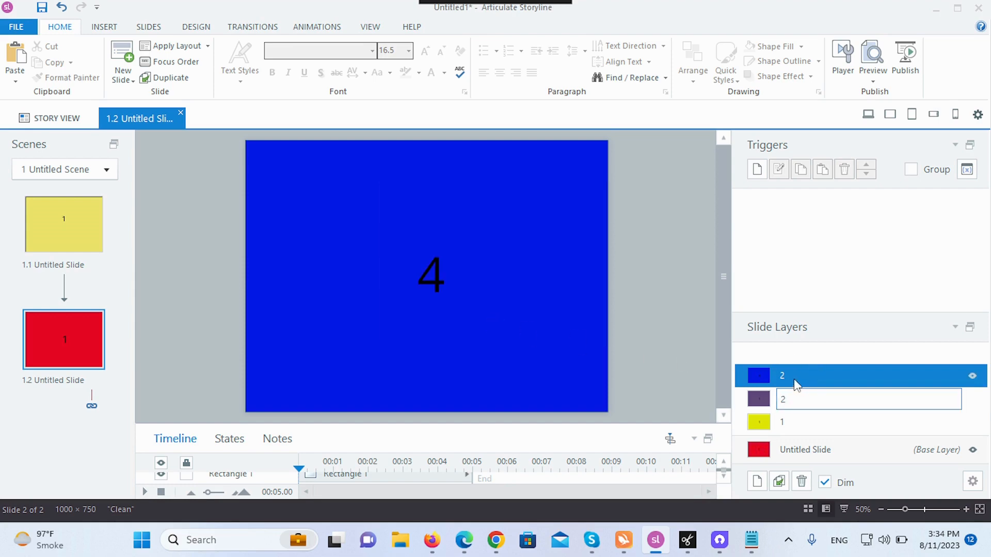
{"action": "right_click", "coordinate": [792, 374]}
{"action": "left_click", "coordinate": [811, 377]}
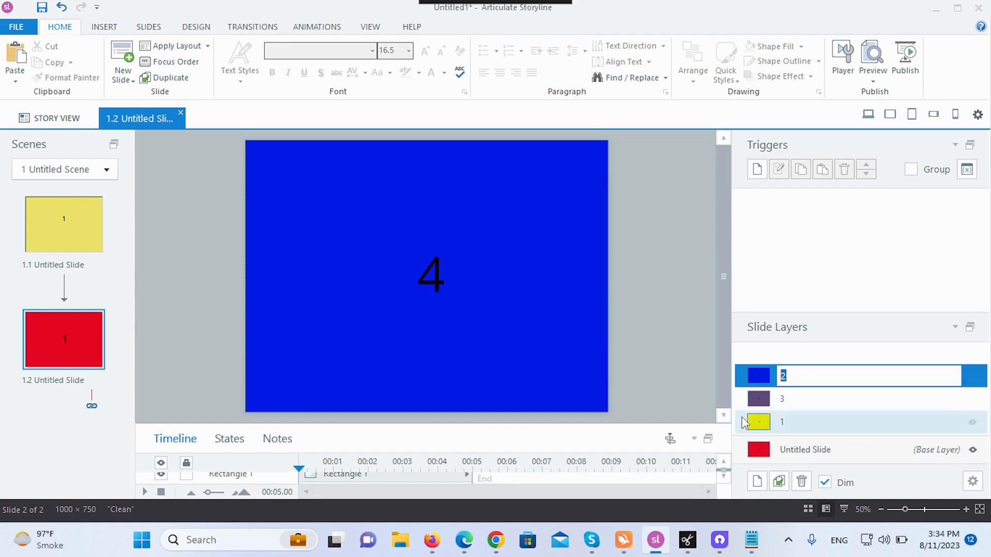
{"action": "left_click", "coordinate": [670, 418]}
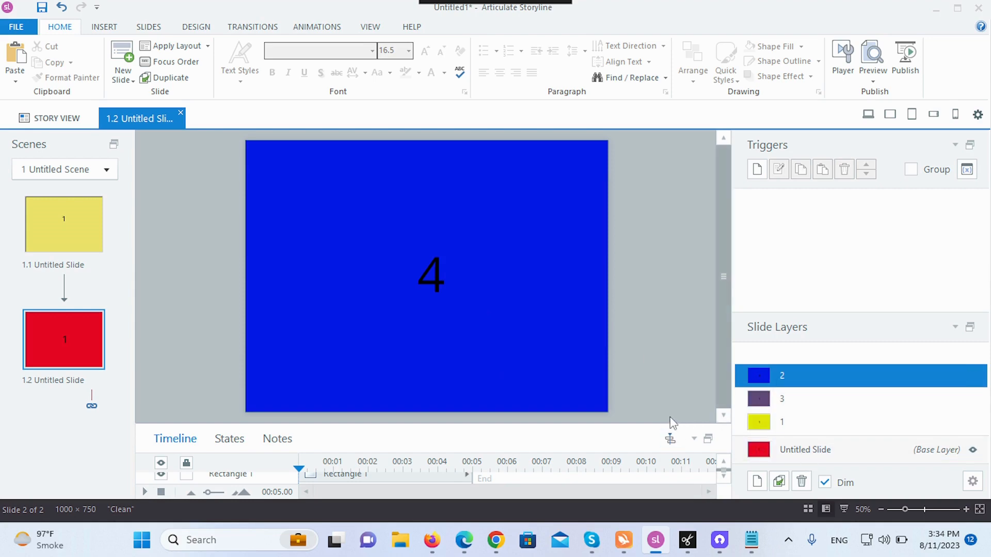
{"action": "left_click", "coordinate": [474, 293]}
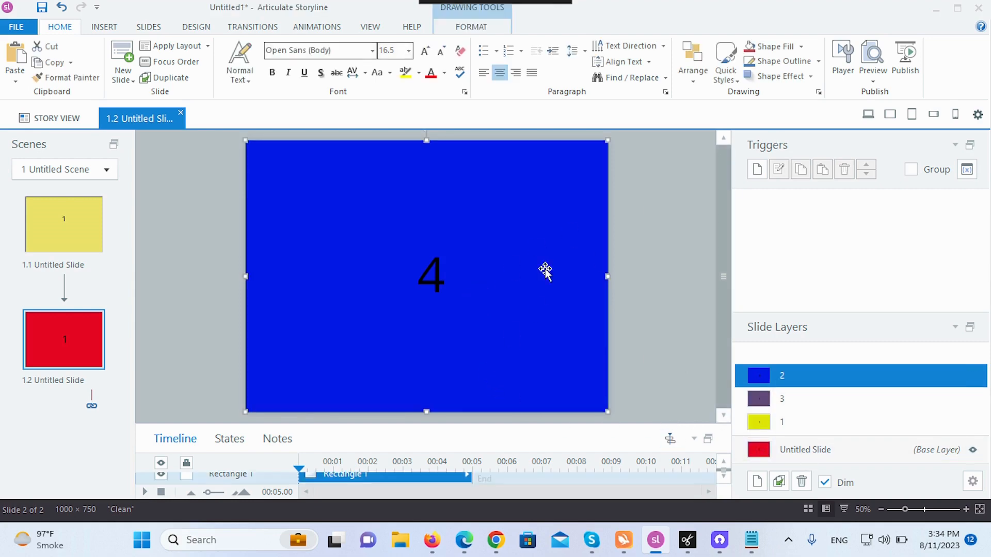
Step: Preview the current slide and inspect the triggers on layers 3 and 1
{"action": "left_click", "coordinate": [873, 81]}
{"action": "left_click", "coordinate": [876, 100]}
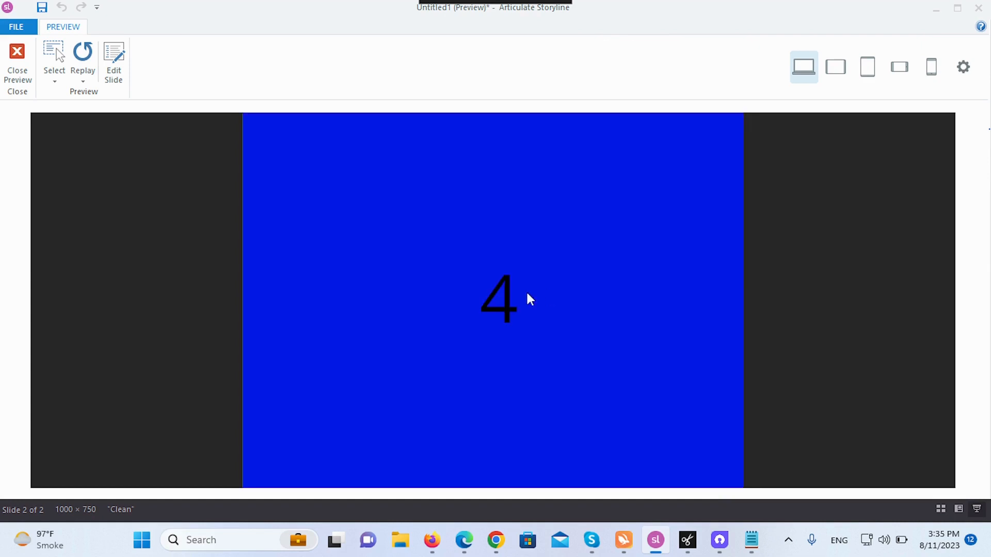
{"action": "left_click", "coordinate": [17, 67]}
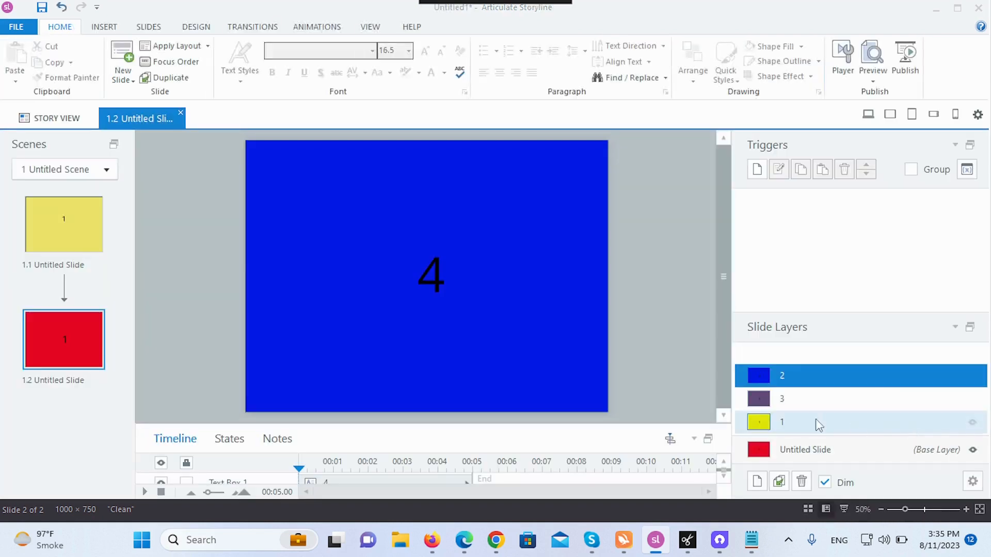
{"action": "left_click", "coordinate": [819, 407]}
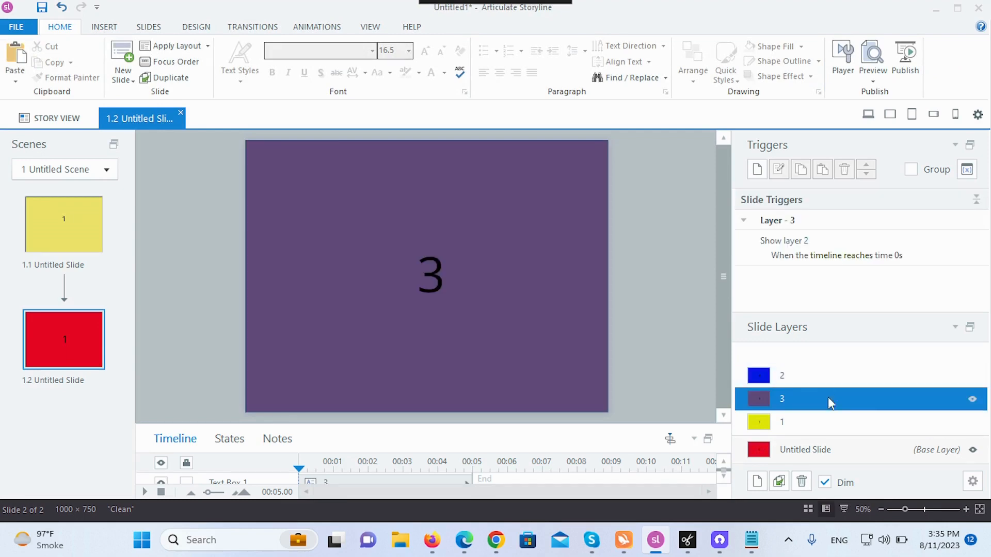
{"action": "left_click", "coordinate": [823, 426]}
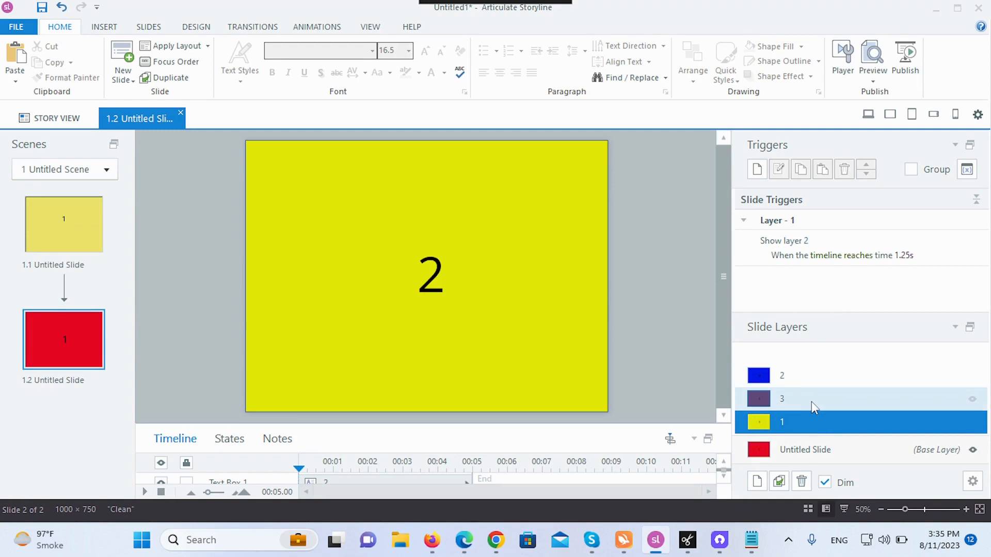
{"action": "left_click", "coordinate": [798, 242]}
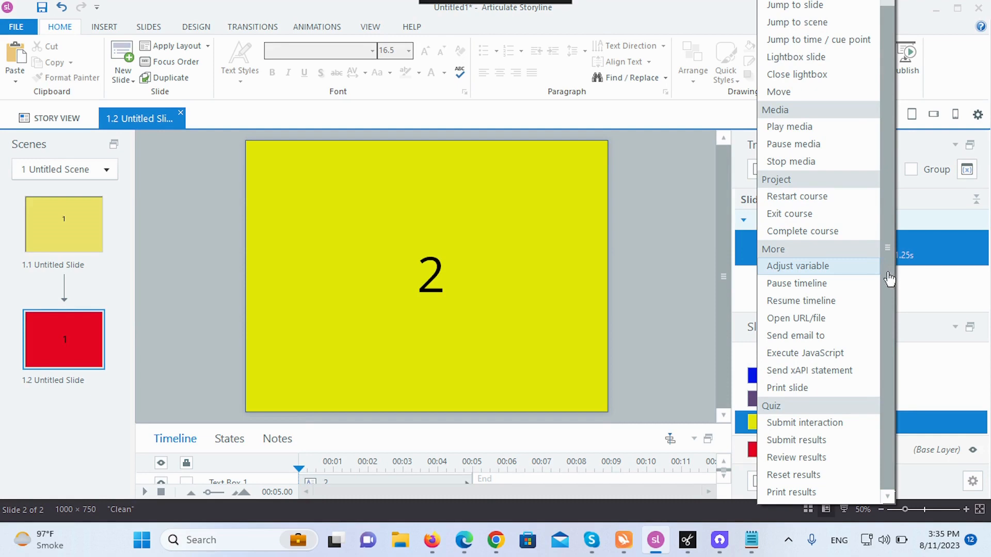
{"action": "left_click_drag", "start_coordinate": [889, 278], "coordinate": [885, 199]}
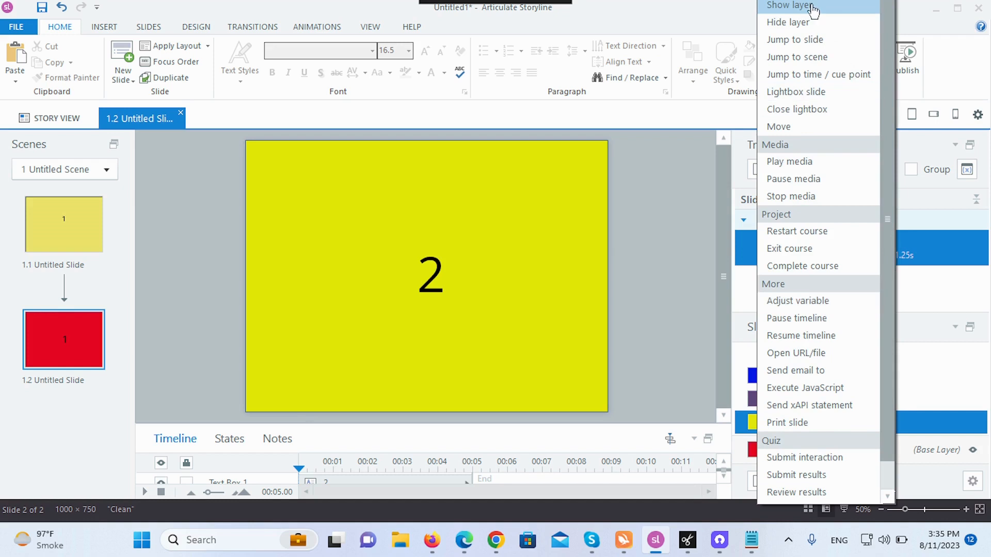
{"action": "left_click", "coordinate": [790, 6]}
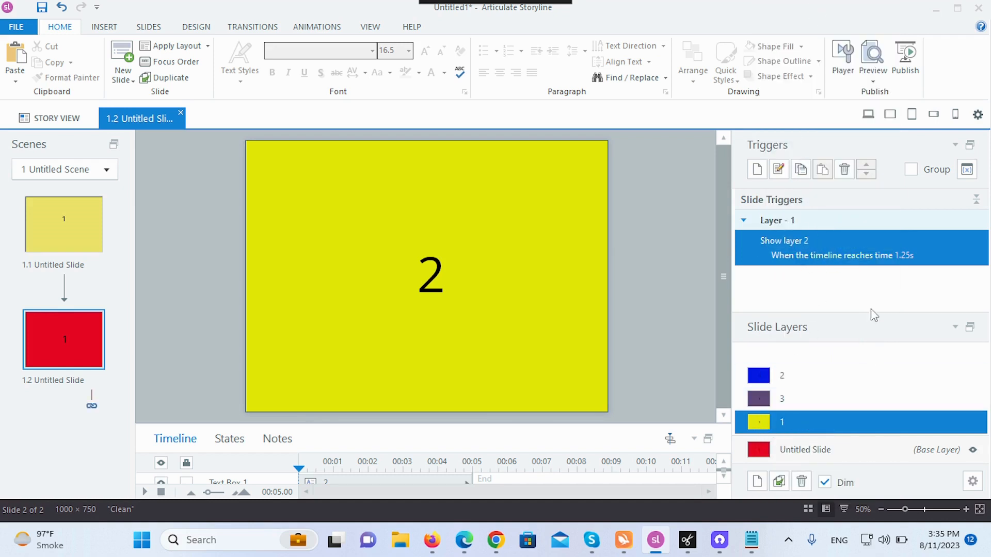
{"action": "left_click", "coordinate": [786, 249]}
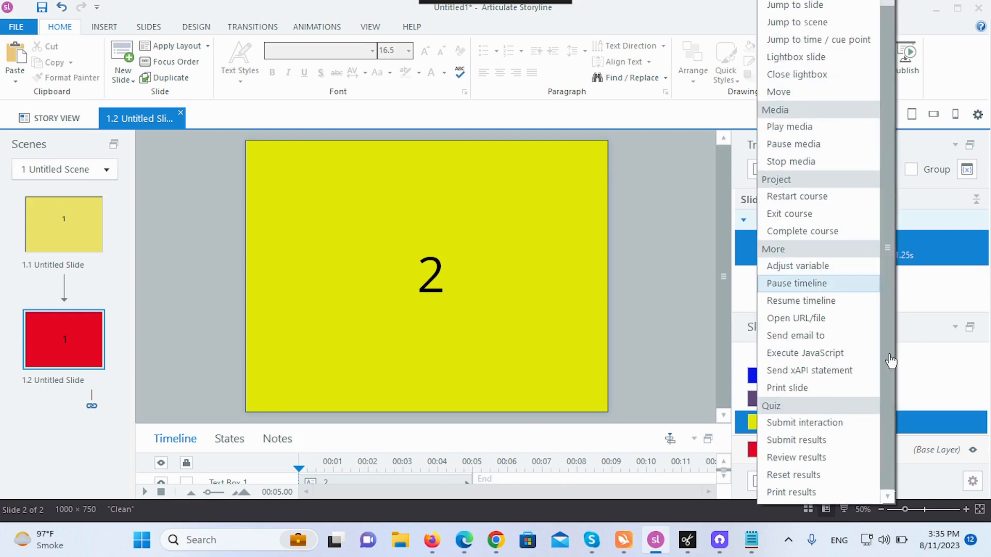
{"action": "left_click", "coordinate": [945, 388]}
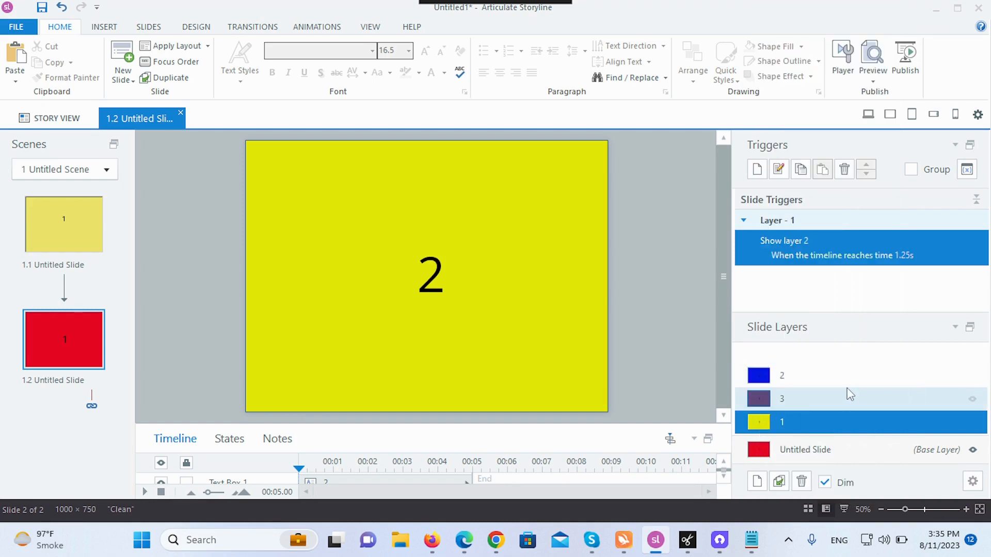
Step: Check which layer is shown by the triggers on the base layer, layer 1 and layer 3
{"action": "left_click", "coordinate": [797, 454]}
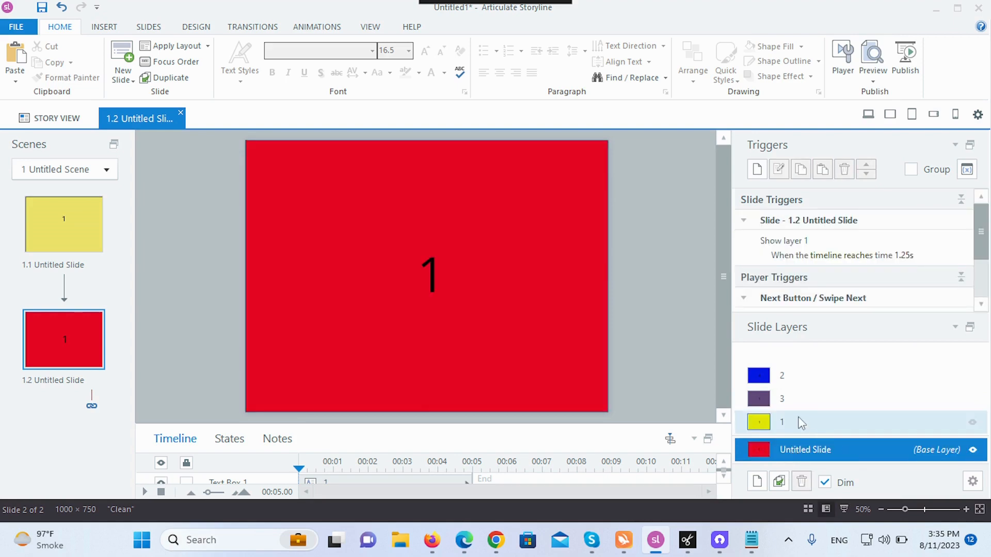
{"action": "left_click", "coordinate": [822, 425]}
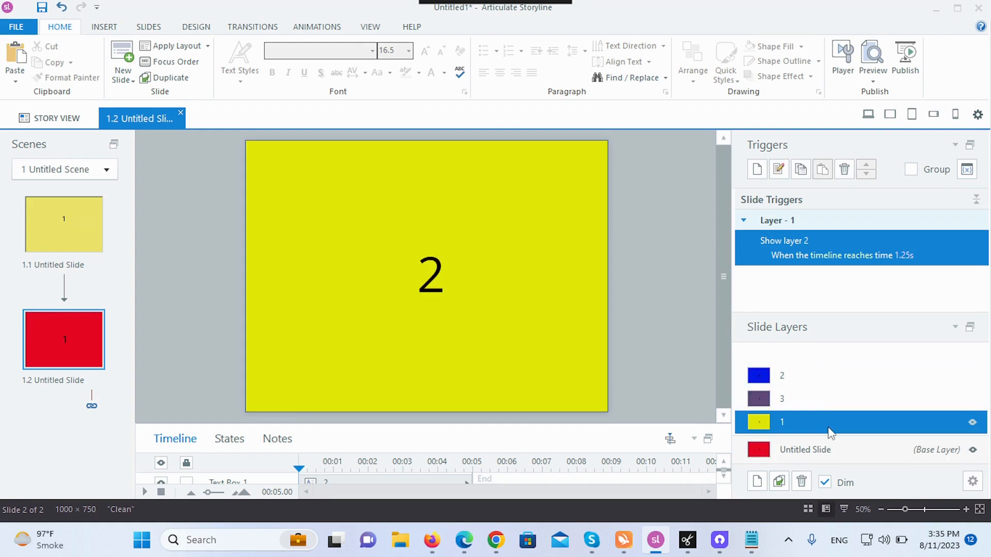
{"action": "left_click", "coordinate": [825, 401]}
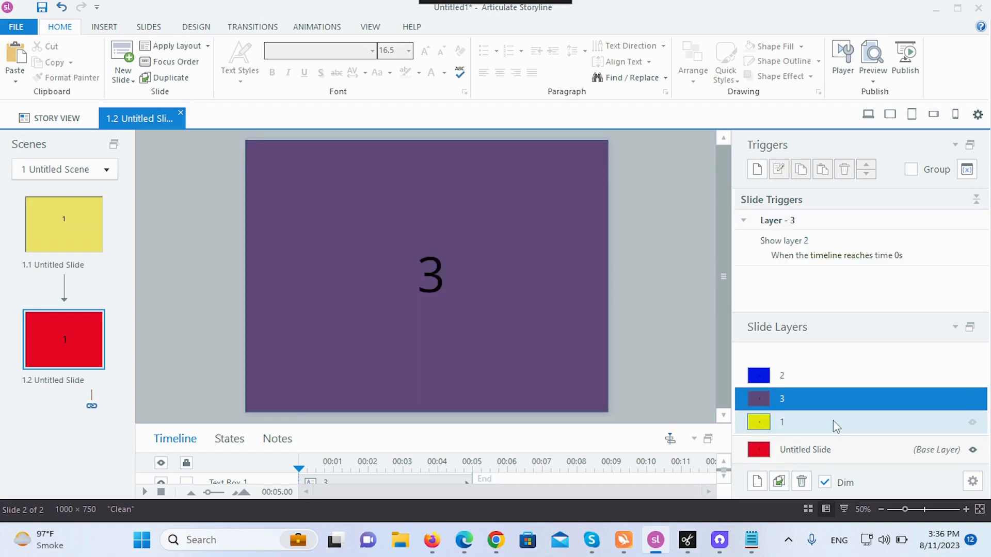
Step: Disable the timeline trigger on layer 1 and enable it again
{"action": "left_click", "coordinate": [833, 420]}
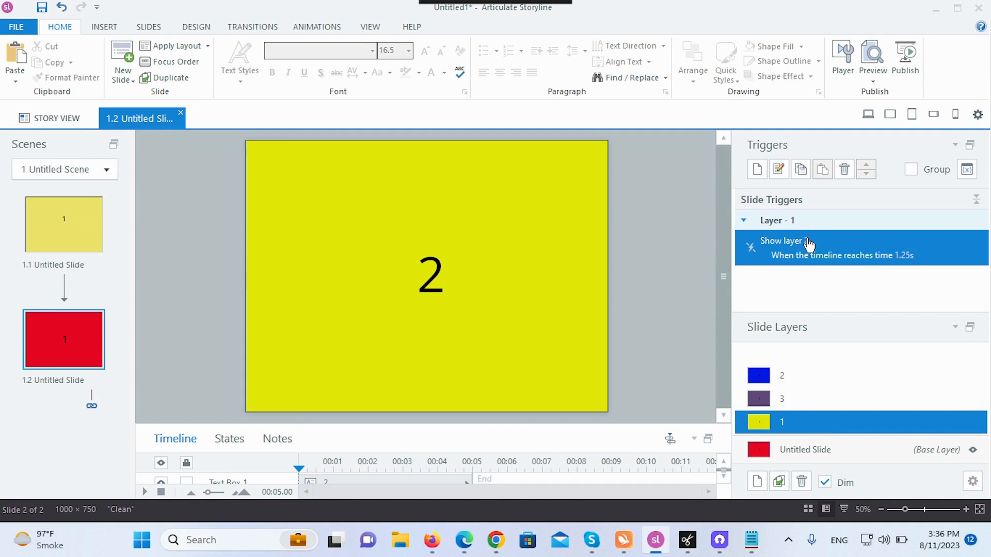
{"action": "left_click", "coordinate": [750, 248]}
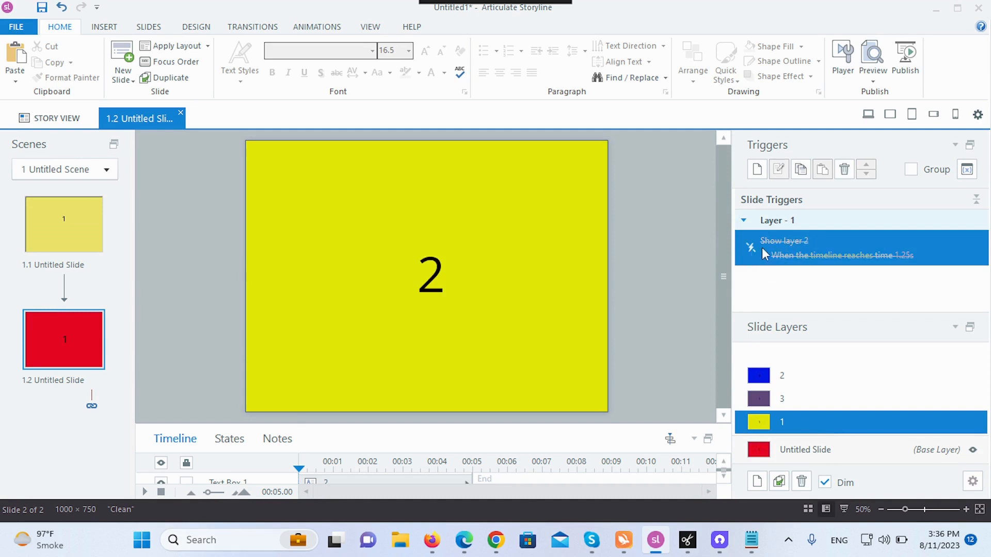
{"action": "right_click", "coordinate": [762, 247]}
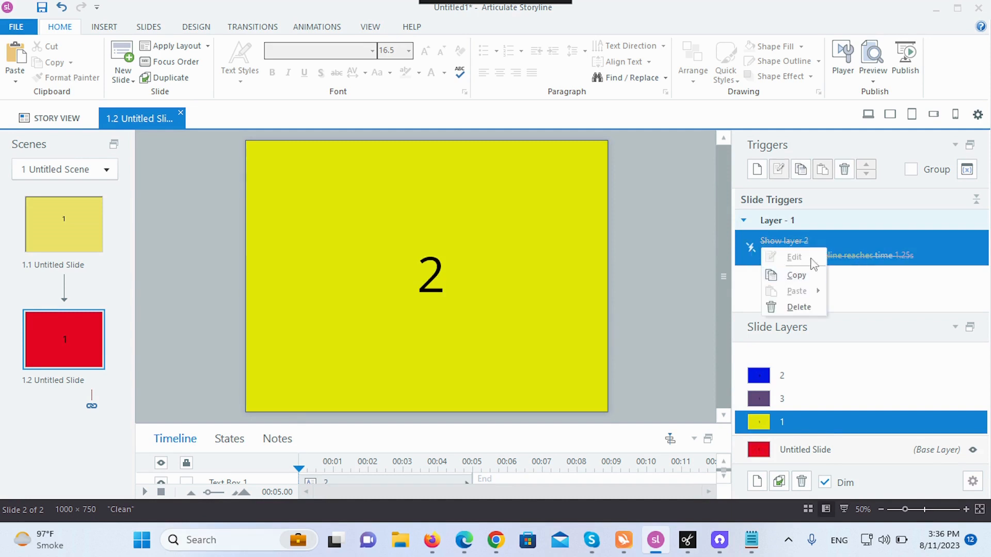
{"action": "left_click", "coordinate": [812, 267]}
{"action": "right_click", "coordinate": [781, 235]}
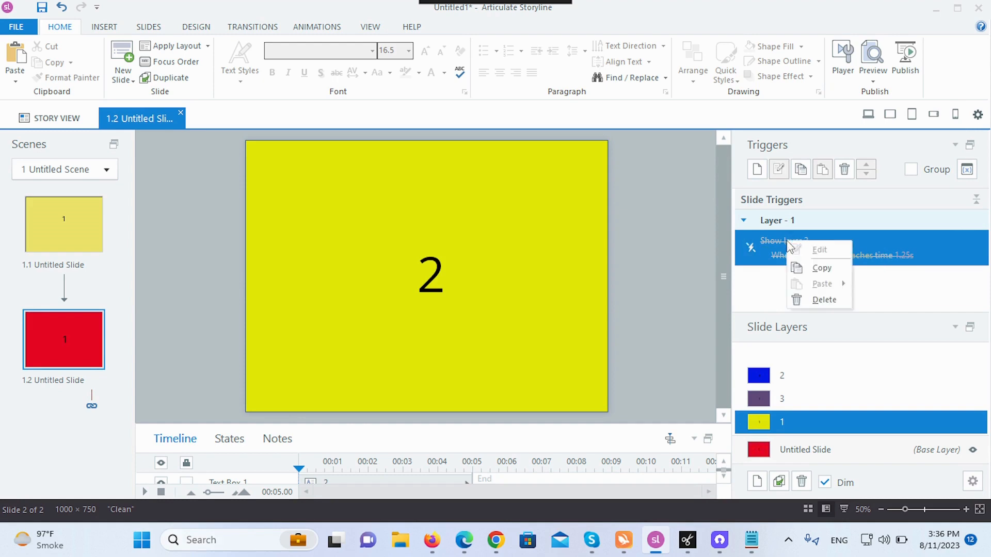
{"action": "left_click", "coordinate": [752, 244]}
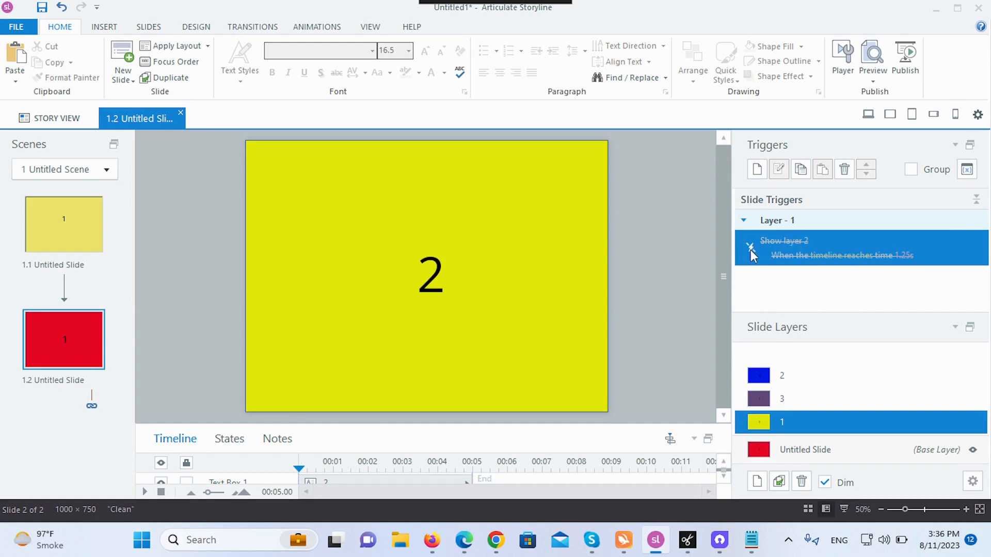
{"action": "left_click", "coordinate": [751, 249]}
Step: Edit layer 1's timeline trigger so that it shows layer 3
{"action": "right_click", "coordinate": [781, 240]}
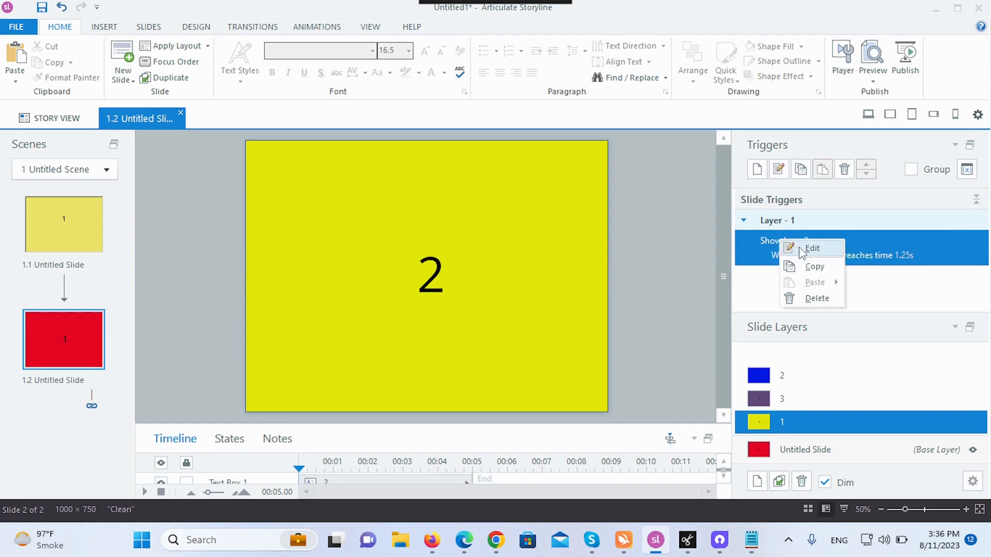
{"action": "left_click", "coordinate": [809, 249]}
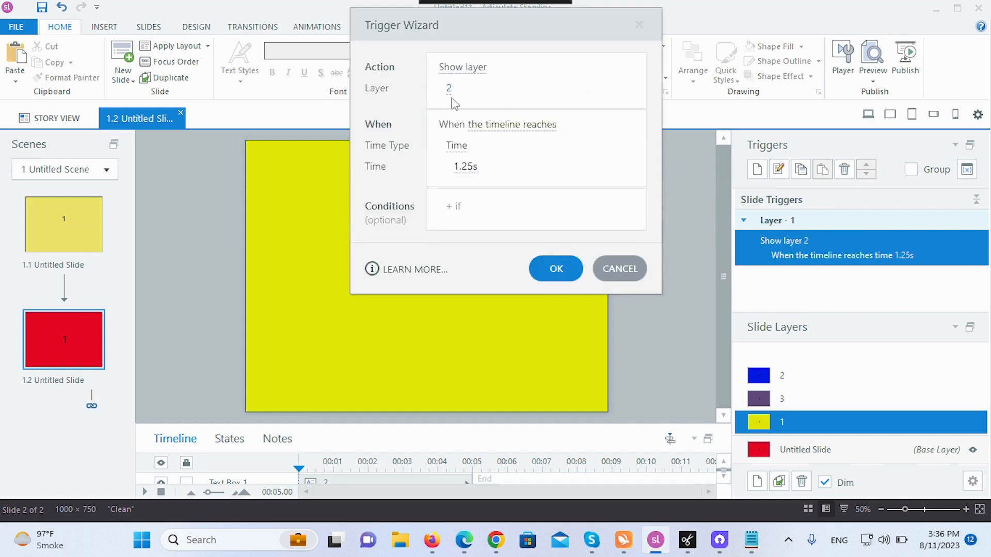
{"action": "left_click", "coordinate": [472, 67]}
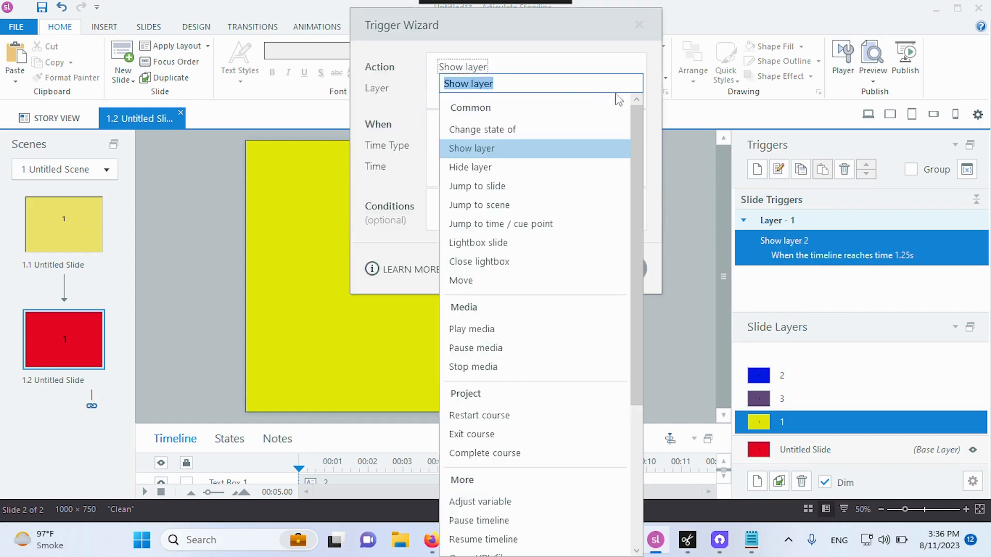
{"action": "left_click", "coordinate": [653, 110]}
{"action": "left_click", "coordinate": [449, 96]}
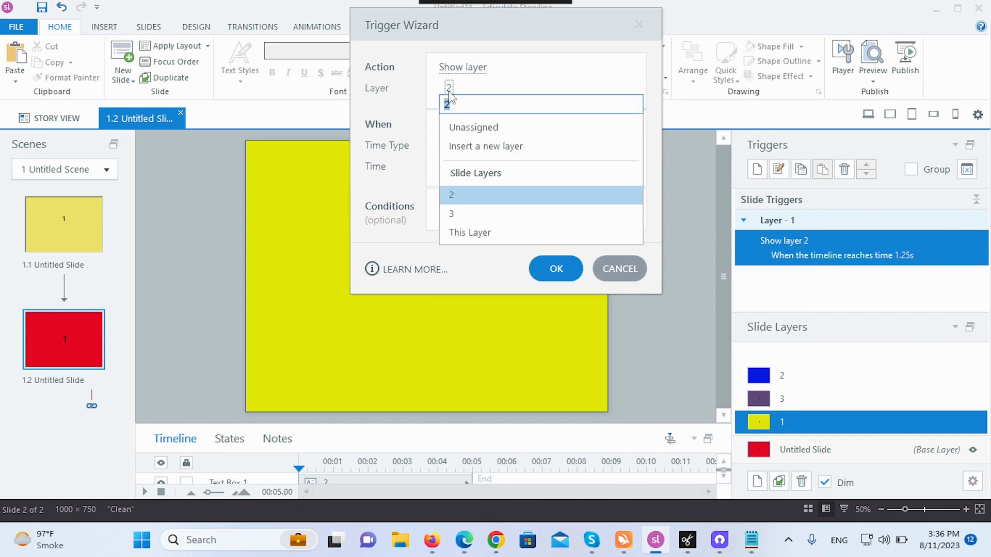
{"action": "left_click", "coordinate": [476, 211]}
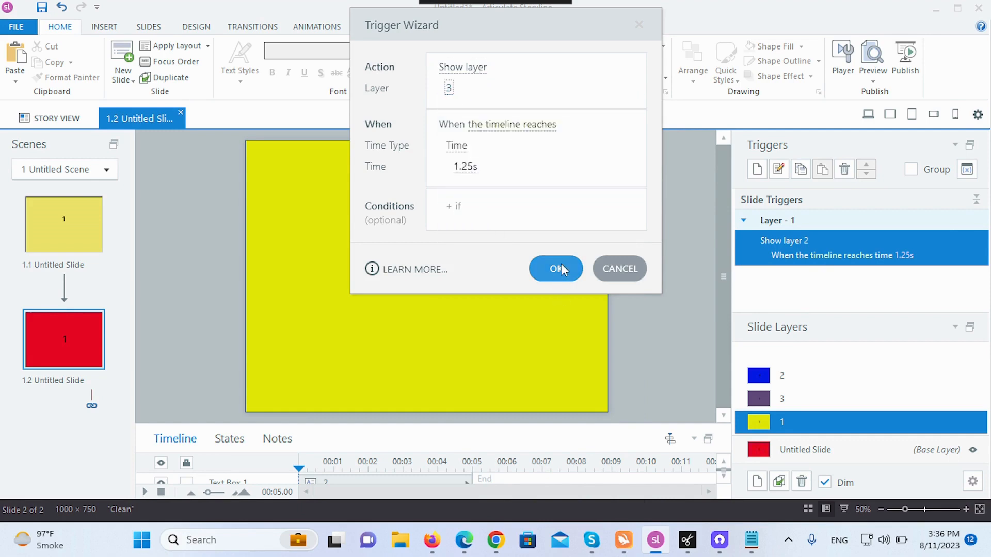
{"action": "left_click", "coordinate": [556, 268]}
Step: Preview this slide to check the order in which the layers appear, and close the preview
{"action": "left_click", "coordinate": [885, 80]}
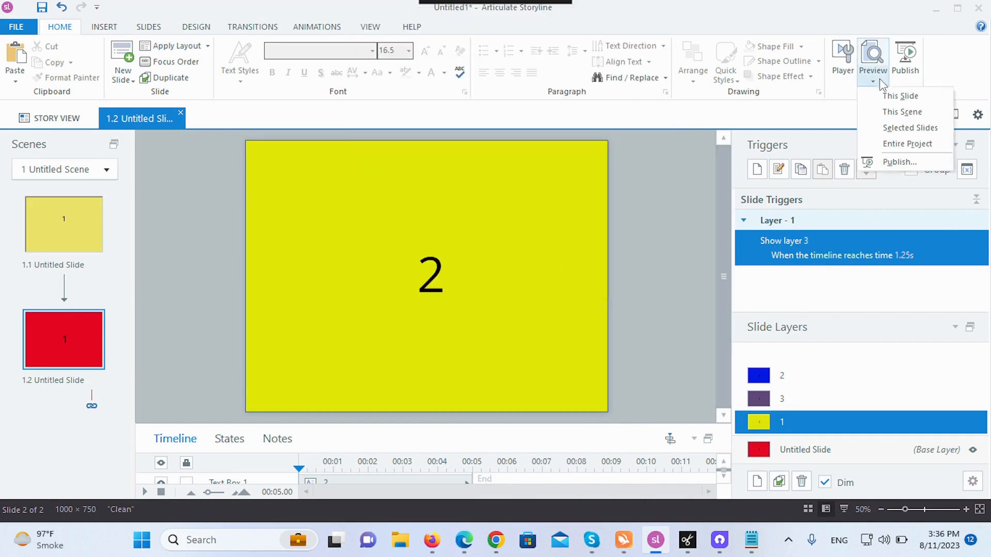
{"action": "left_click", "coordinate": [886, 103]}
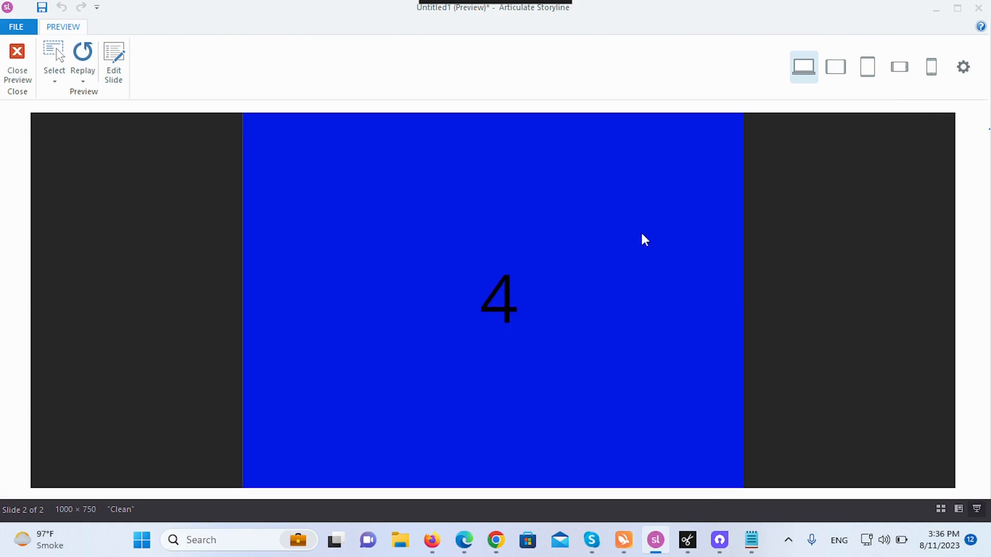
{"action": "left_click", "coordinate": [17, 57]}
Step: Delete slide layers 2 and 3 from slide 1.2
{"action": "left_click", "coordinate": [810, 397]}
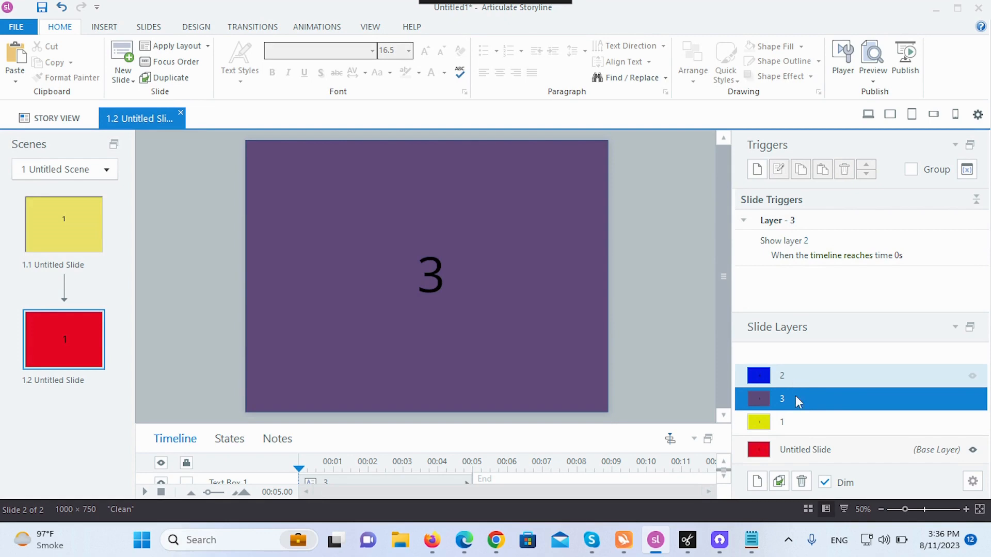
{"action": "left_click", "coordinate": [800, 415]}
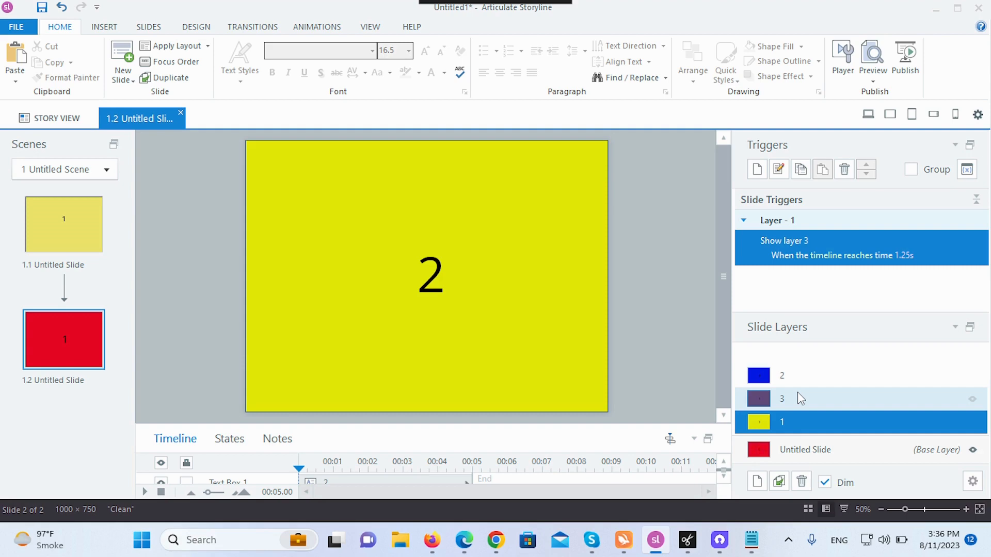
{"action": "left_click", "coordinate": [801, 399]}
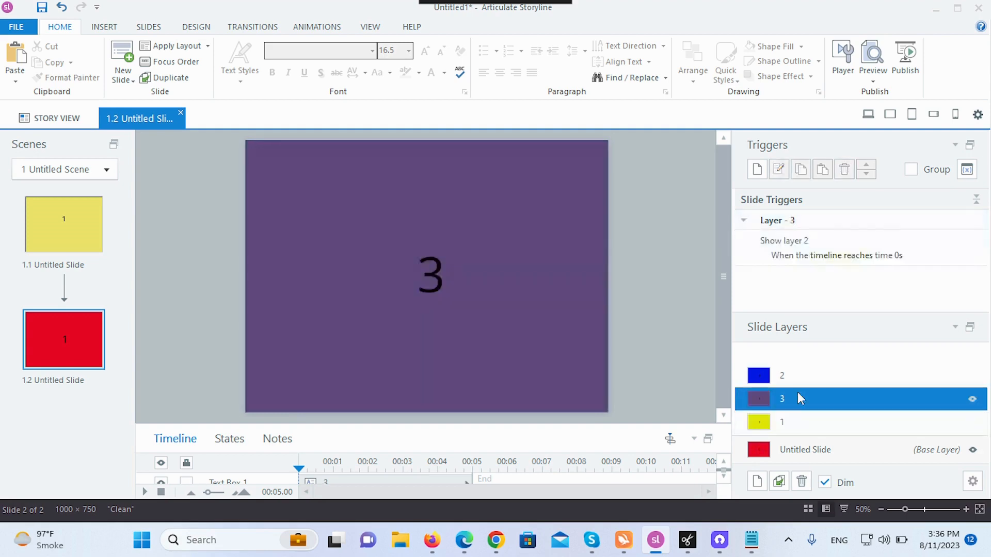
{"action": "right_click", "coordinate": [804, 376]}
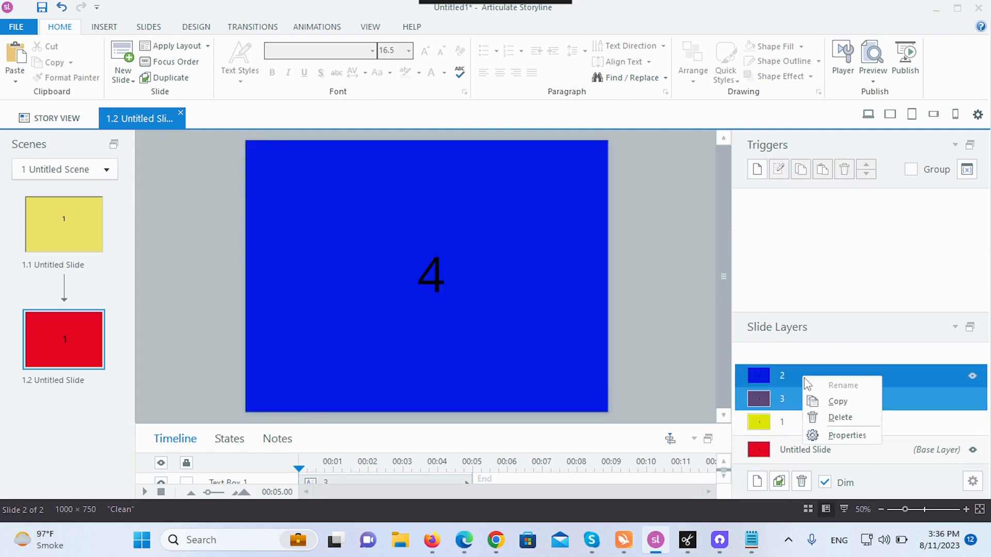
{"action": "left_click", "coordinate": [841, 418]}
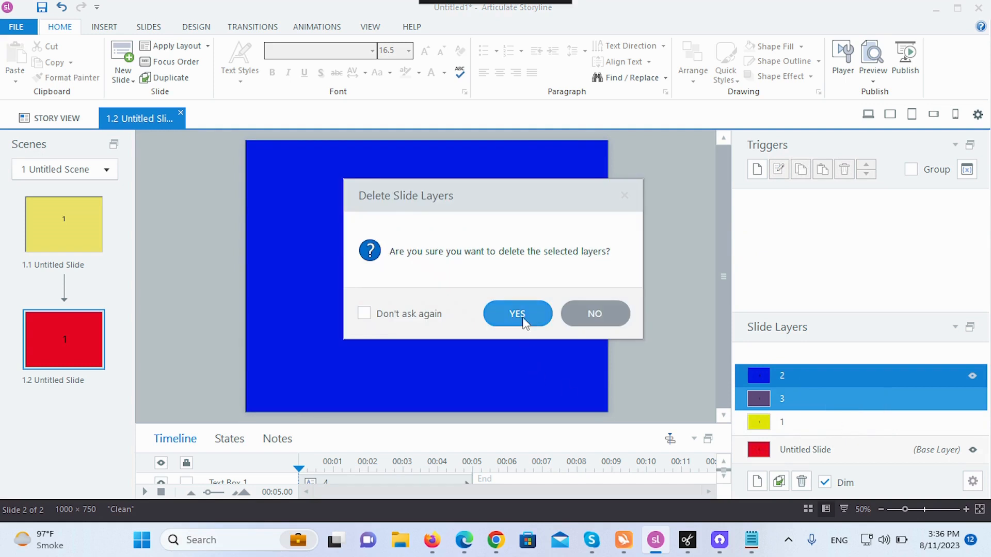
{"action": "left_click", "coordinate": [525, 314]}
Step: Copy layer 1 and paste it three times into the slide's layers
{"action": "right_click", "coordinate": [823, 423]}
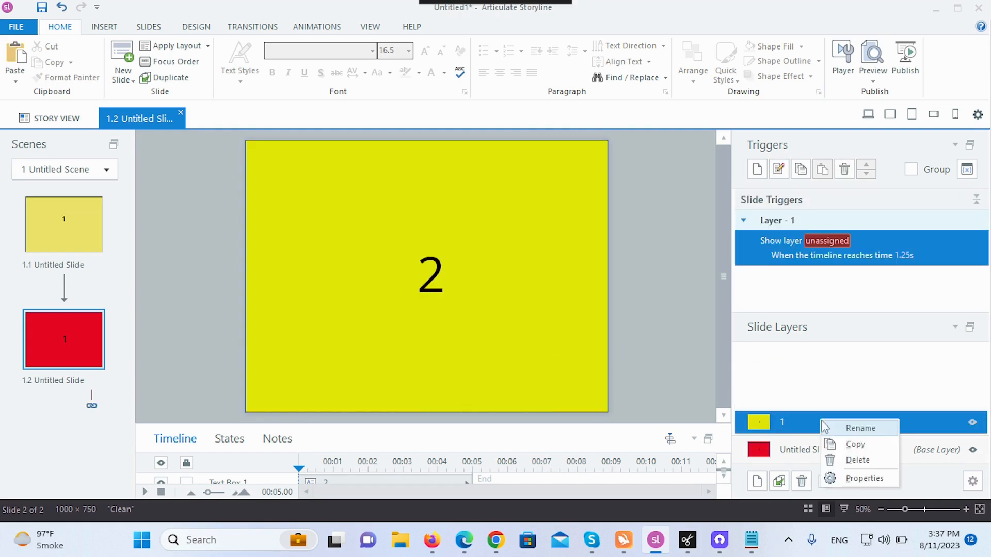
{"action": "left_click", "coordinate": [853, 445]}
{"action": "right_click", "coordinate": [785, 356]}
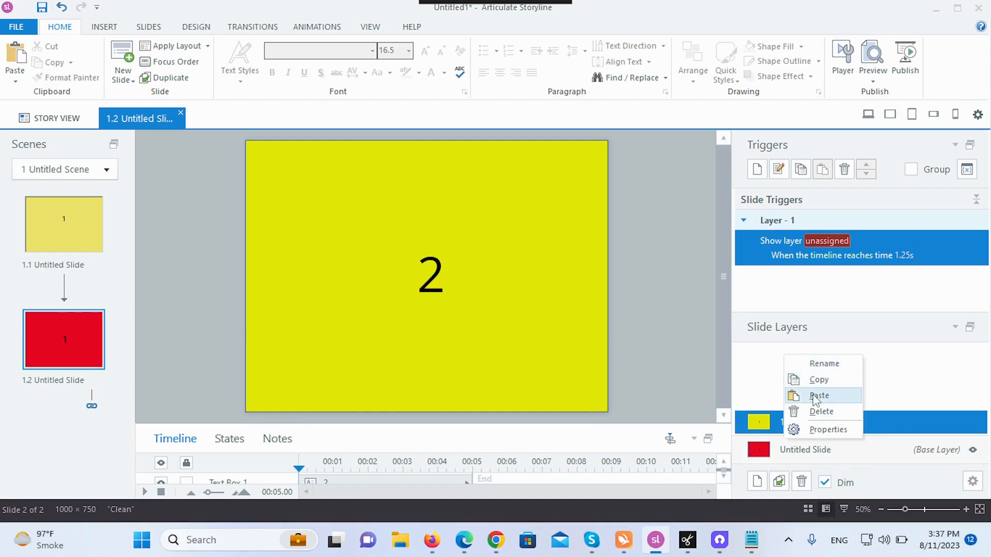
{"action": "left_click", "coordinate": [819, 396]}
{"action": "right_click", "coordinate": [800, 353]}
{"action": "left_click", "coordinate": [832, 394]}
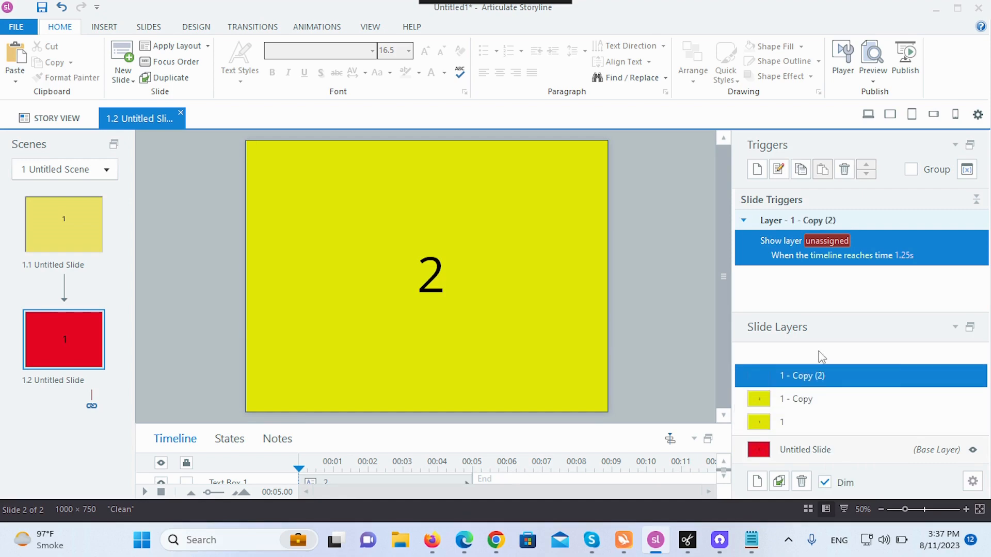
{"action": "right_click", "coordinate": [817, 351]}
{"action": "left_click", "coordinate": [839, 392]}
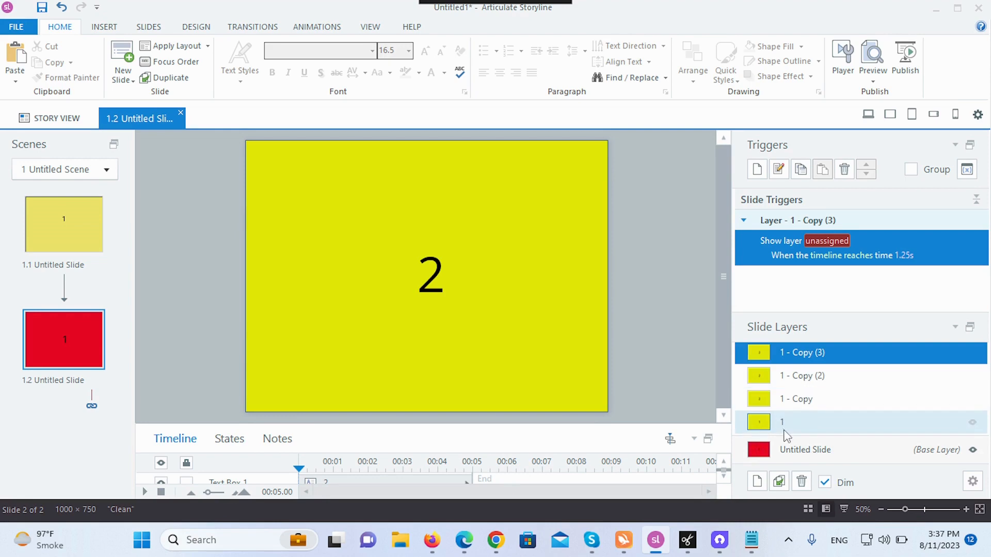
Step: Assign layer 1 - Copy as the layer shown by layer 1's timeline trigger
{"action": "left_click", "coordinate": [786, 423]}
{"action": "left_click", "coordinate": [802, 402]}
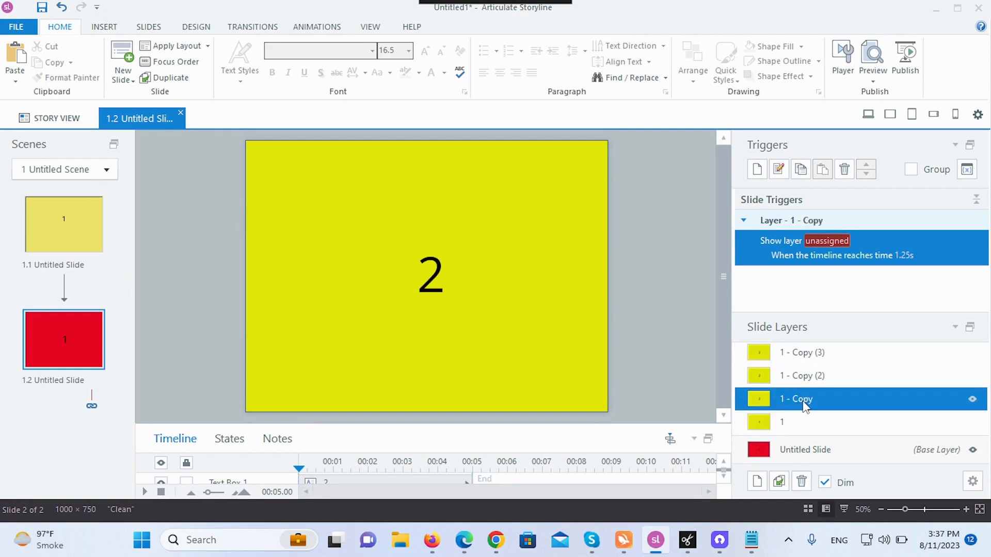
{"action": "left_click", "coordinate": [794, 422]}
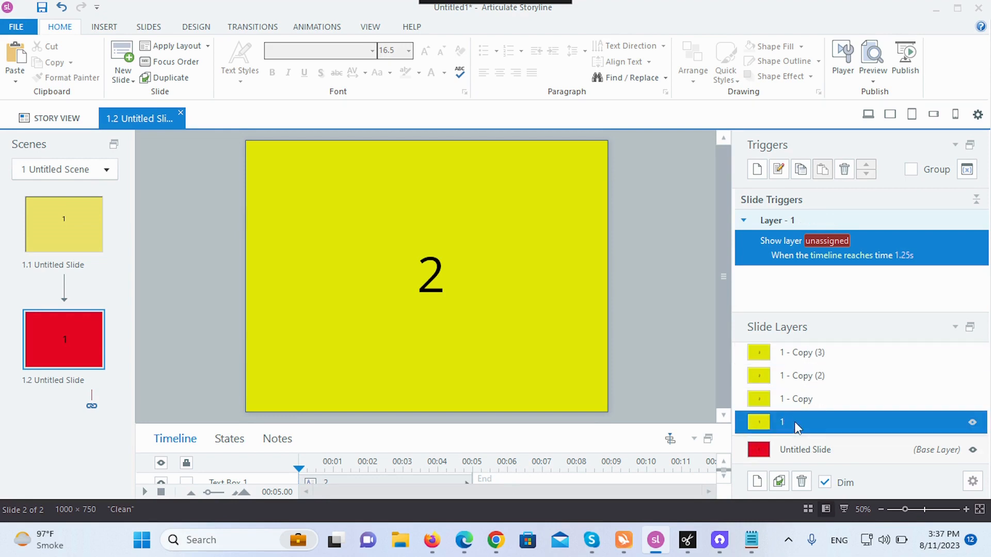
{"action": "left_click", "coordinate": [830, 241]}
{"action": "left_click", "coordinate": [852, 304]}
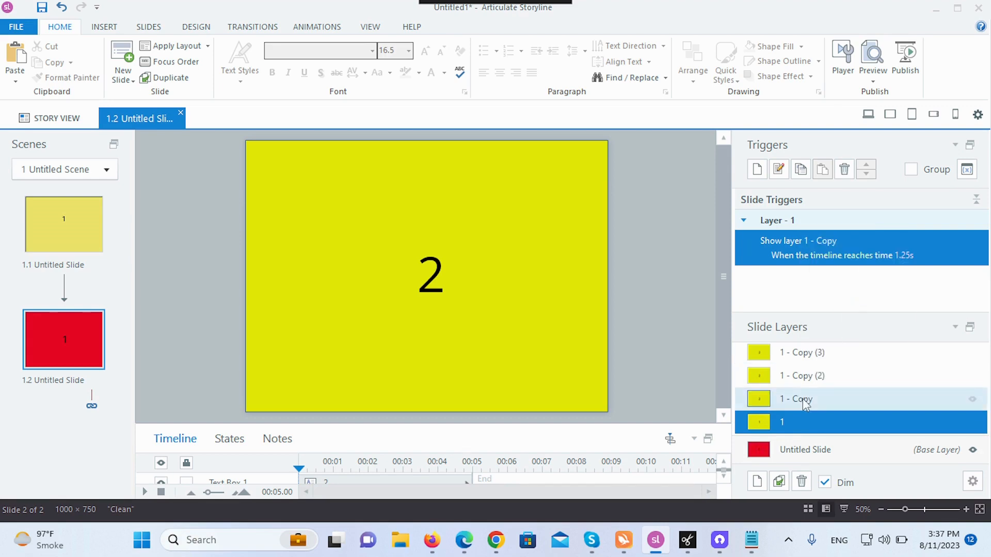
Step: Set the trigger on layer 1 - Copy to show 1 - Copy (2), and the one on 1 - Copy (2) to show 1 - Copy (3)
{"action": "left_click", "coordinate": [803, 398]}
{"action": "left_click", "coordinate": [826, 241]}
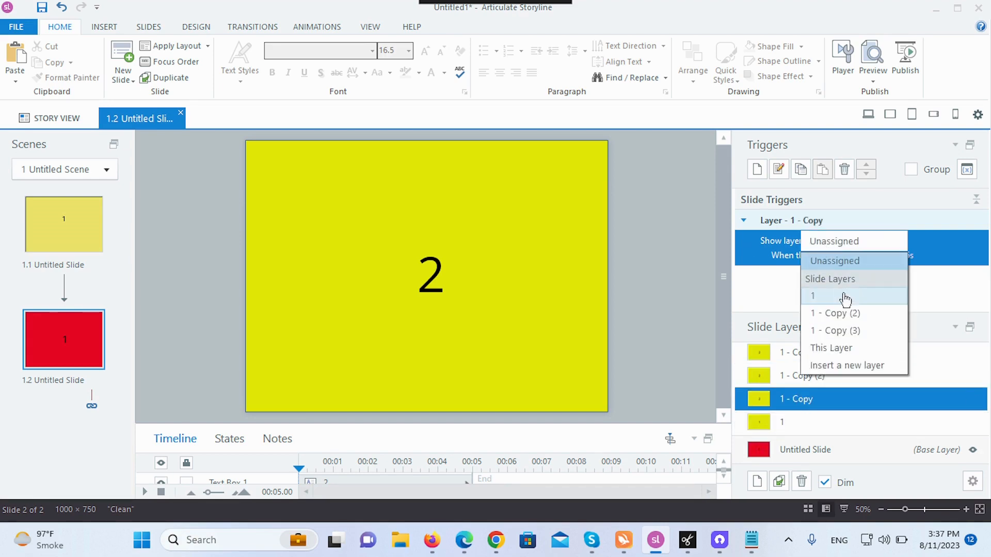
{"action": "left_click", "coordinate": [853, 313]}
{"action": "left_click", "coordinate": [807, 373]}
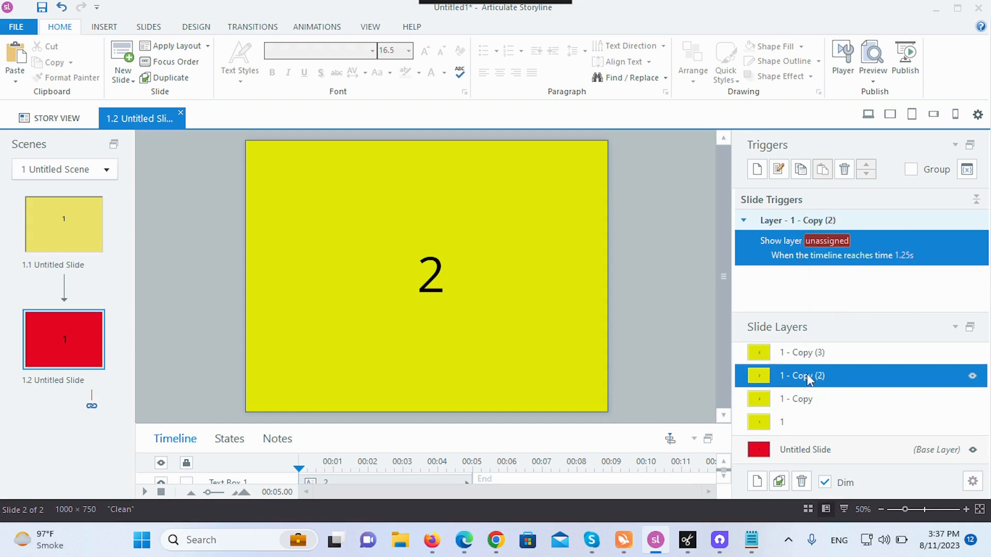
{"action": "left_click", "coordinate": [828, 241]}
{"action": "left_click", "coordinate": [870, 332]}
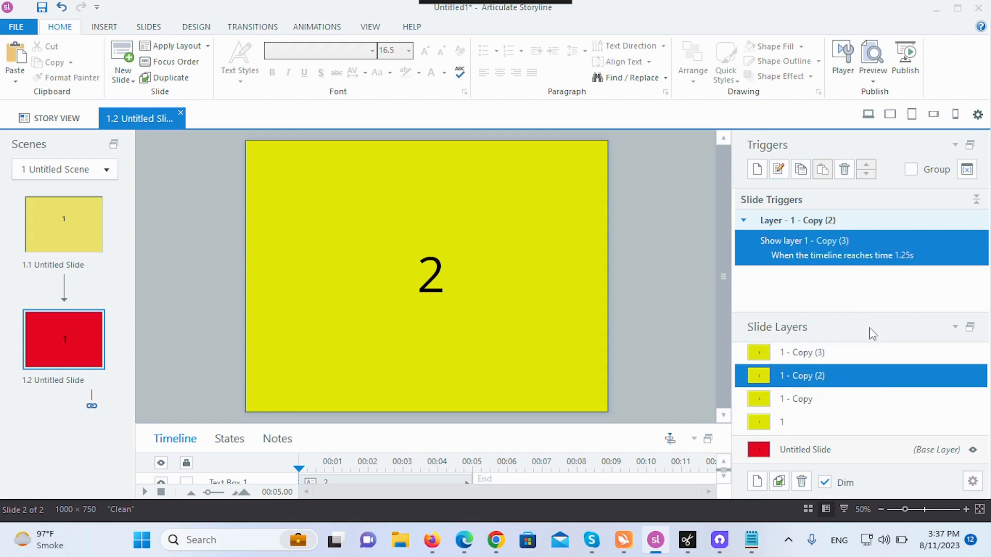
Step: Change the number on layer 1 - Copy to 3
{"action": "left_click", "coordinate": [762, 406]}
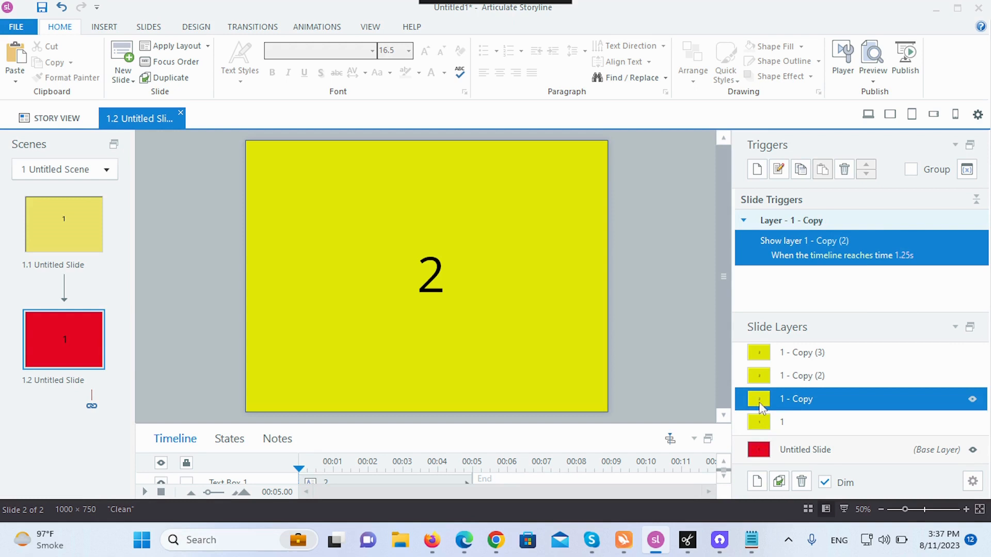
{"action": "left_click", "coordinate": [436, 273]}
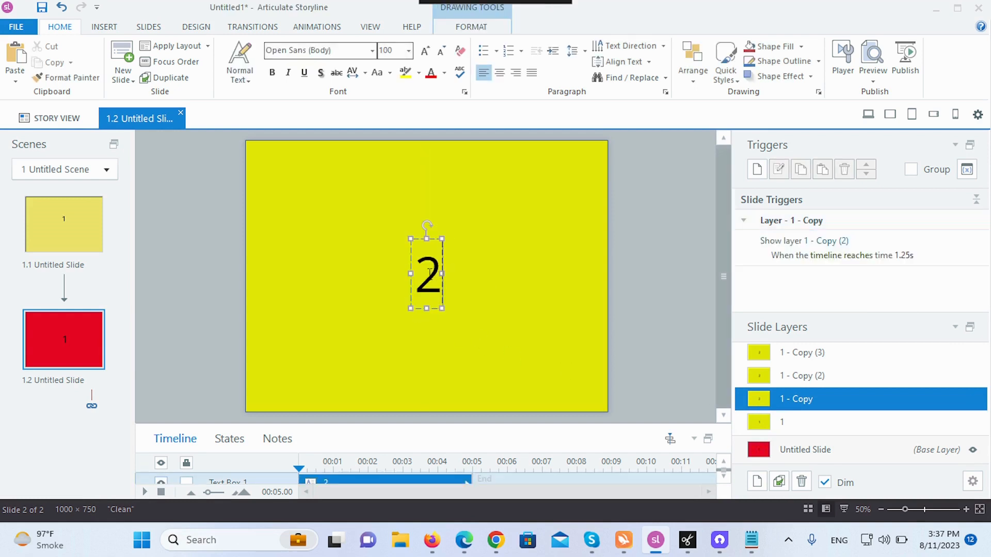
{"action": "double_click", "coordinate": [439, 274]}
{"action": "type", "text": "3"}
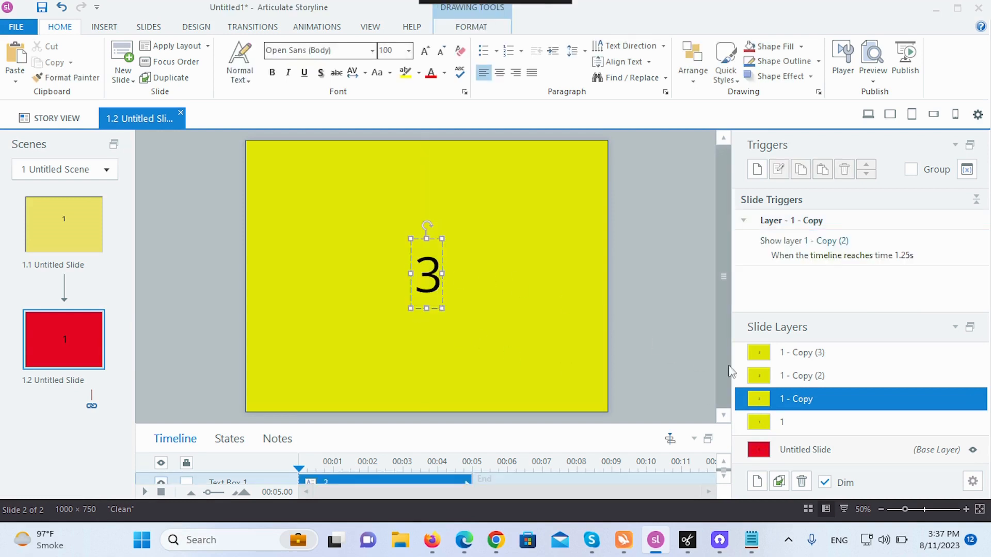
Step: Change the number on layer 1 - Copy (2) to 4, undoing the accidental move of its text box
{"action": "left_click", "coordinate": [788, 376]}
{"action": "left_click_drag", "start_coordinate": [440, 277], "coordinate": [426, 277]}
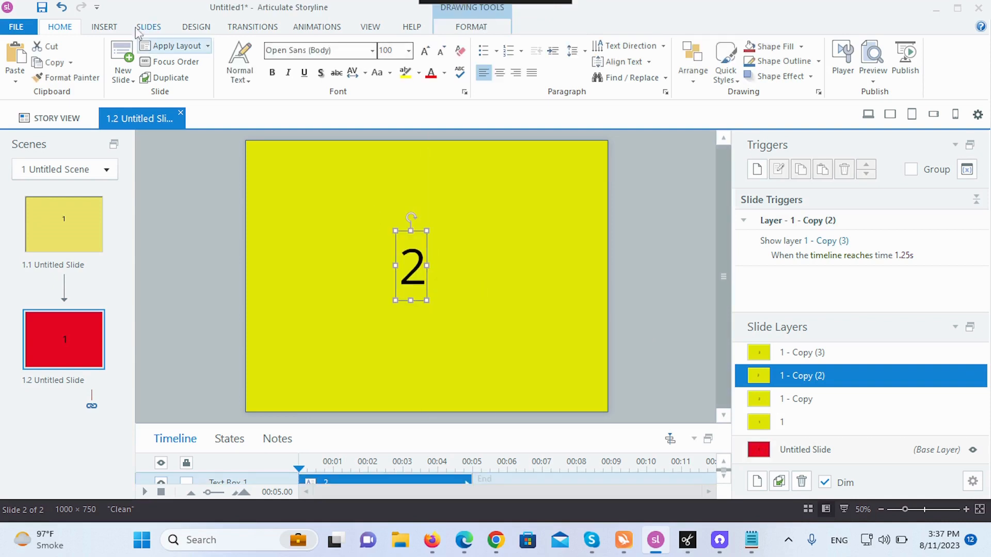
{"action": "left_click", "coordinate": [61, 8]}
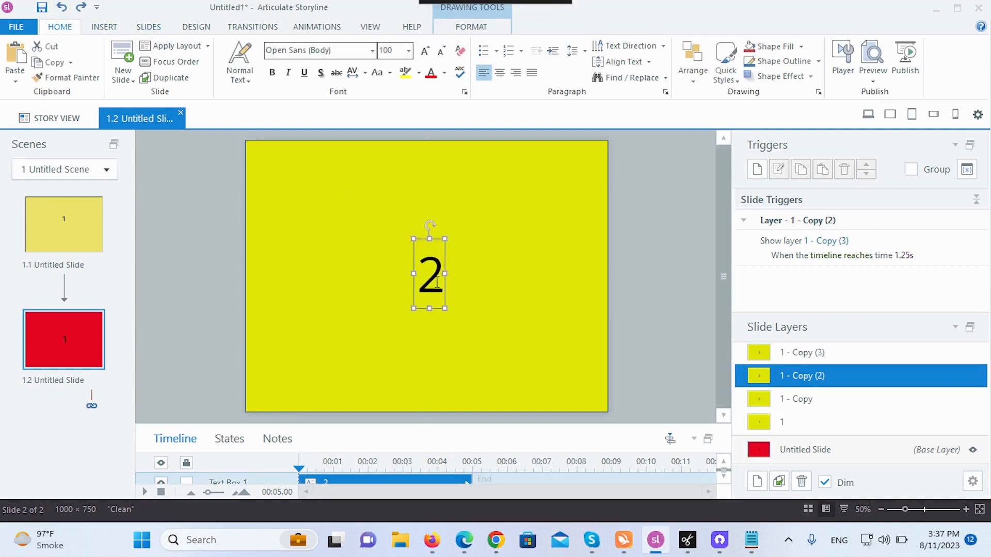
{"action": "double_click", "coordinate": [437, 282]}
{"action": "type", "text": "4"}
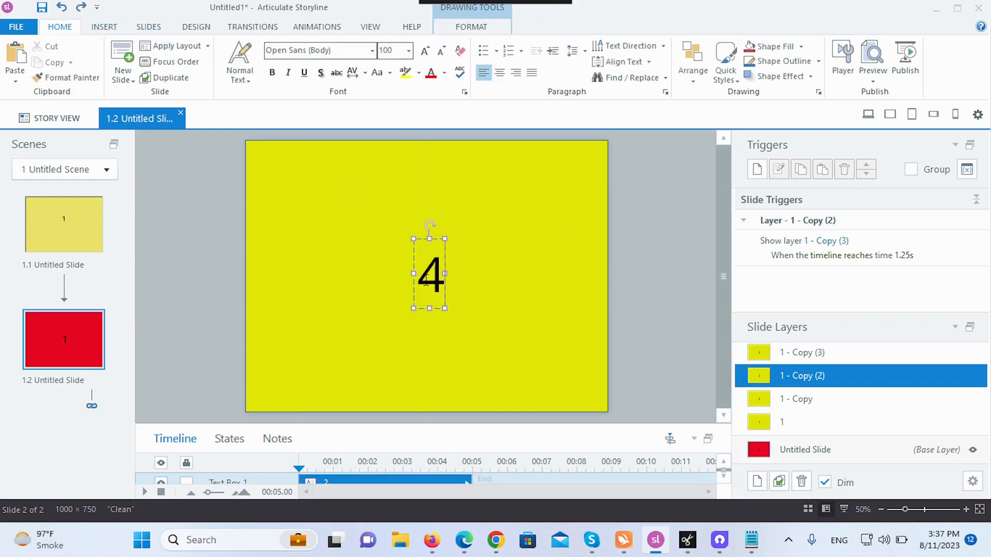
Step: Change the number on layer 1 - Copy (3) to 5
{"action": "left_click", "coordinate": [806, 357]}
{"action": "double_click", "coordinate": [431, 283]}
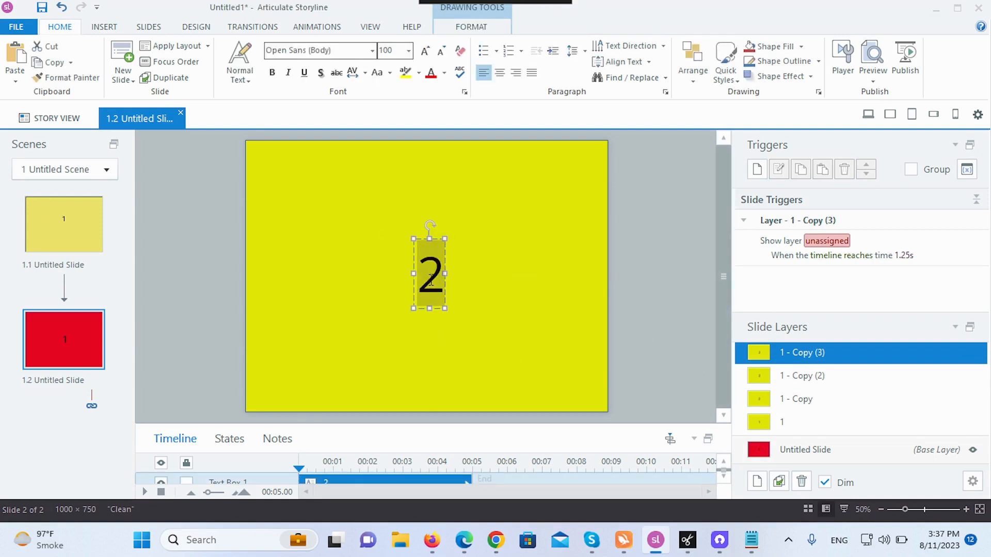
{"action": "type", "text": "5"}
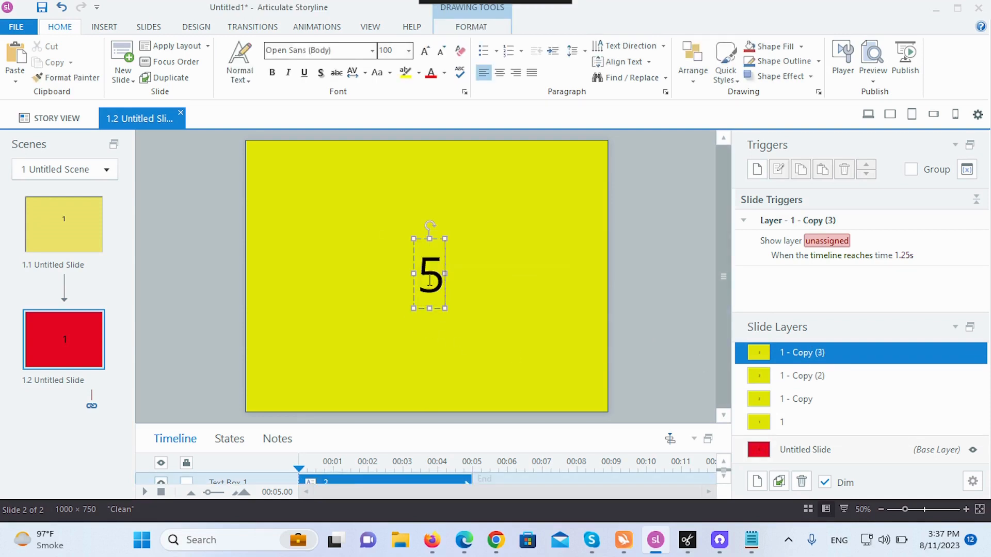
{"action": "left_click", "coordinate": [821, 405]}
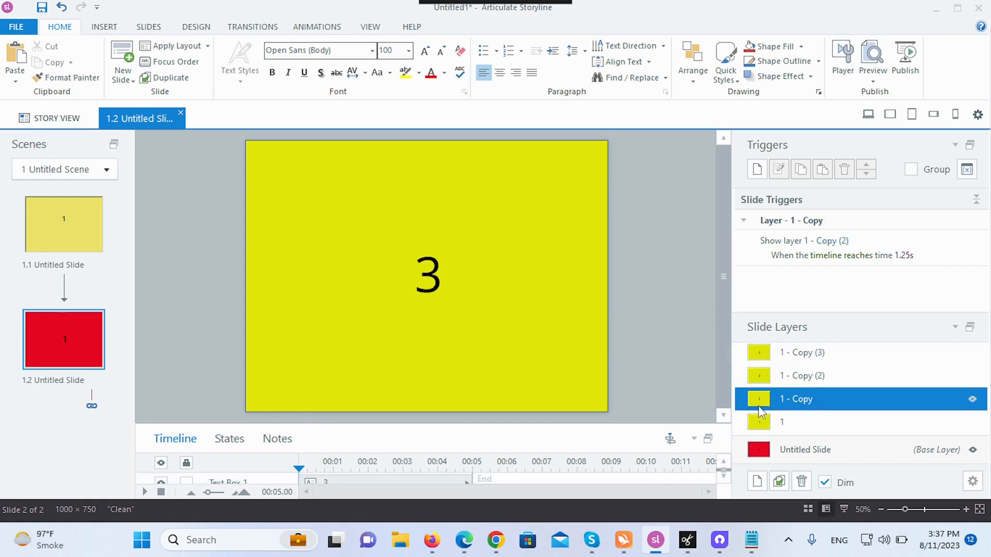
{"action": "right_click", "coordinate": [502, 272]}
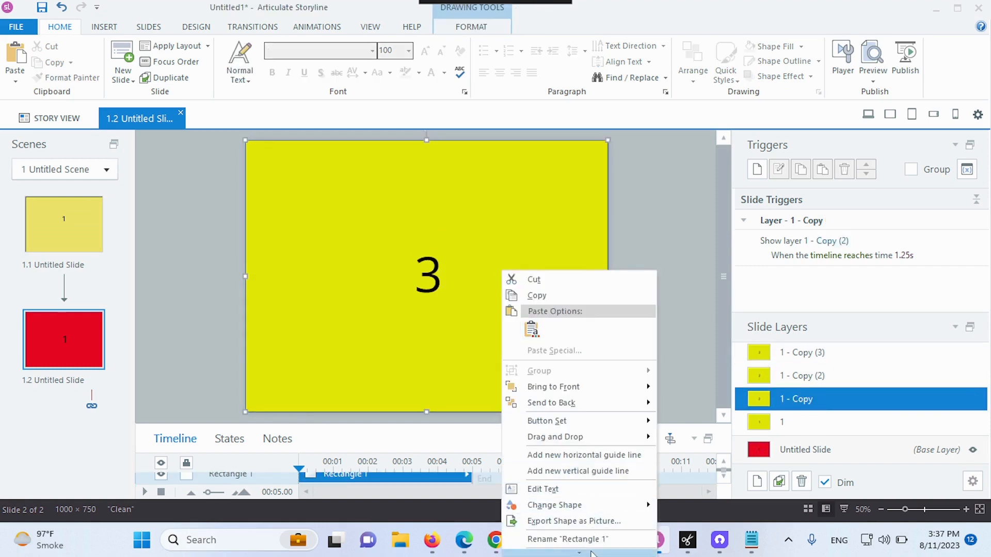
{"action": "mouse_move", "coordinate": [592, 552]}
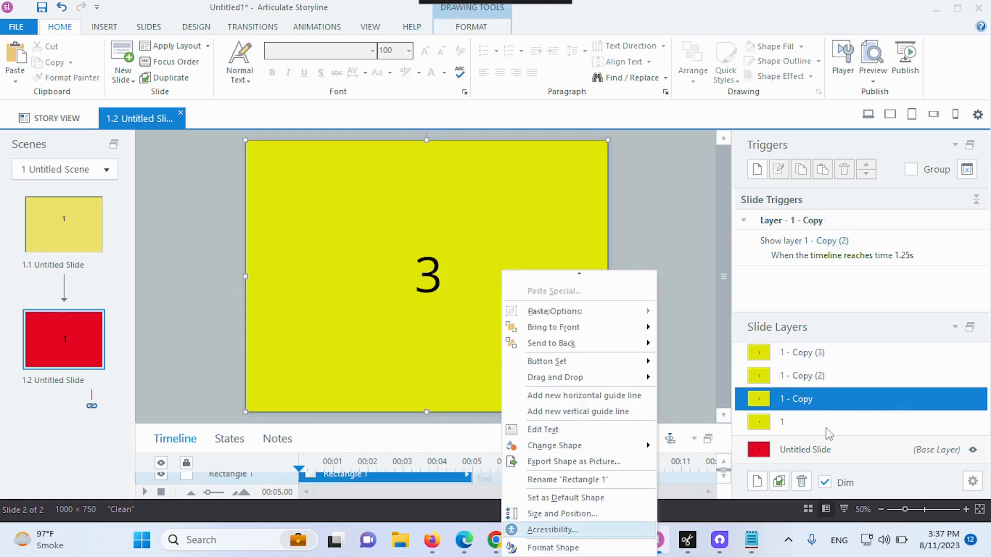
{"action": "left_click", "coordinate": [803, 451]}
Step: Review the numbers and triggers on layer 1, its three copies and the base layer
{"action": "left_click", "coordinate": [801, 423]}
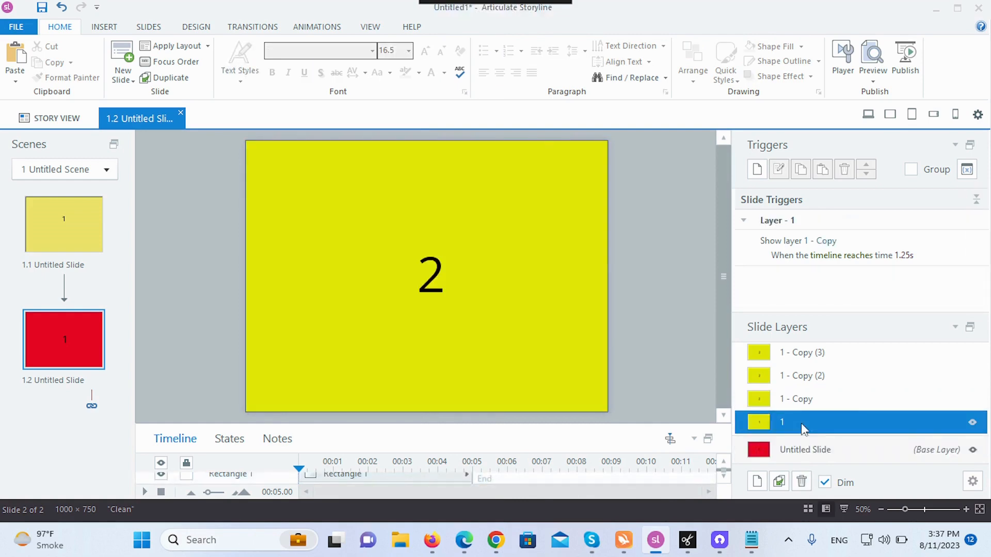
{"action": "left_click", "coordinate": [803, 403]}
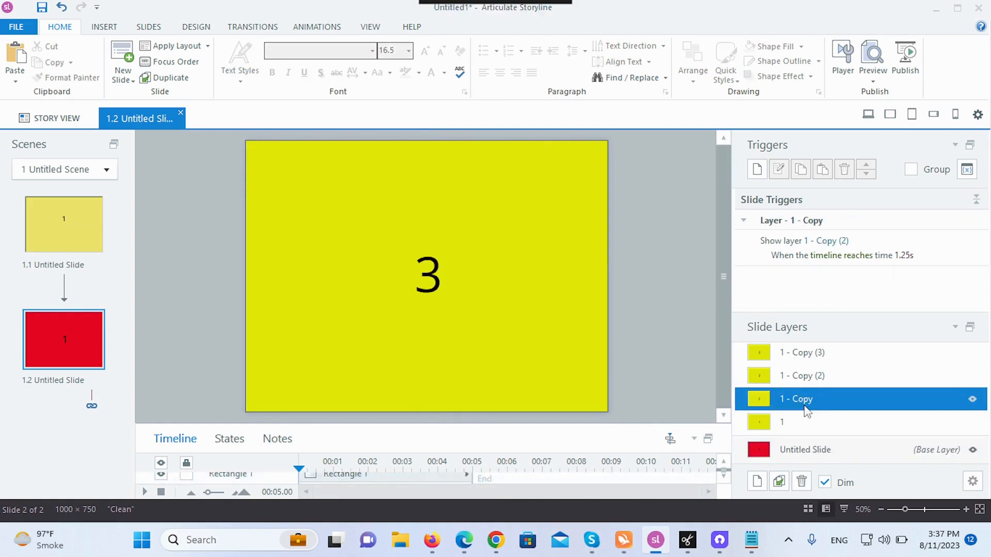
{"action": "left_click", "coordinate": [803, 382]}
{"action": "left_click", "coordinate": [800, 351]}
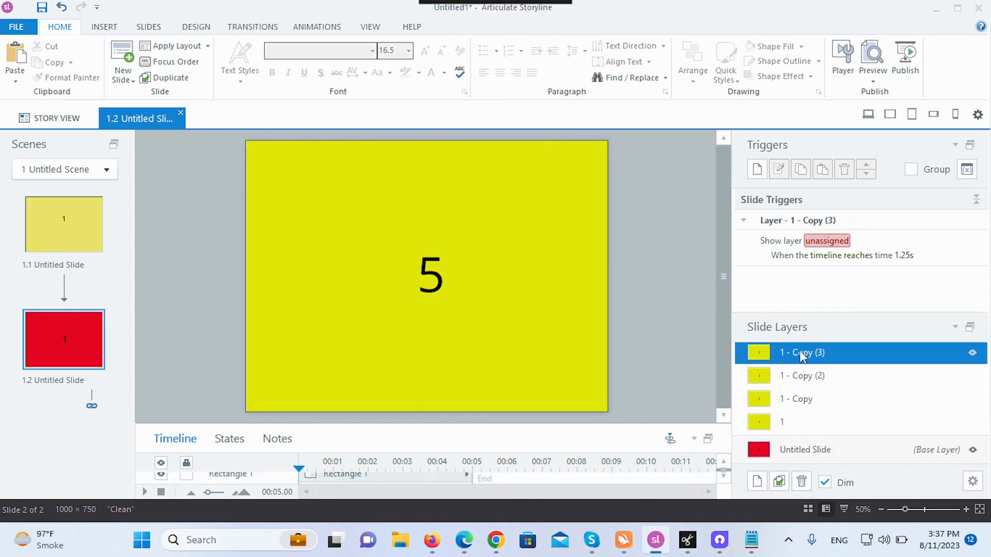
{"action": "left_click", "coordinate": [809, 456]}
{"action": "left_click", "coordinate": [810, 423]}
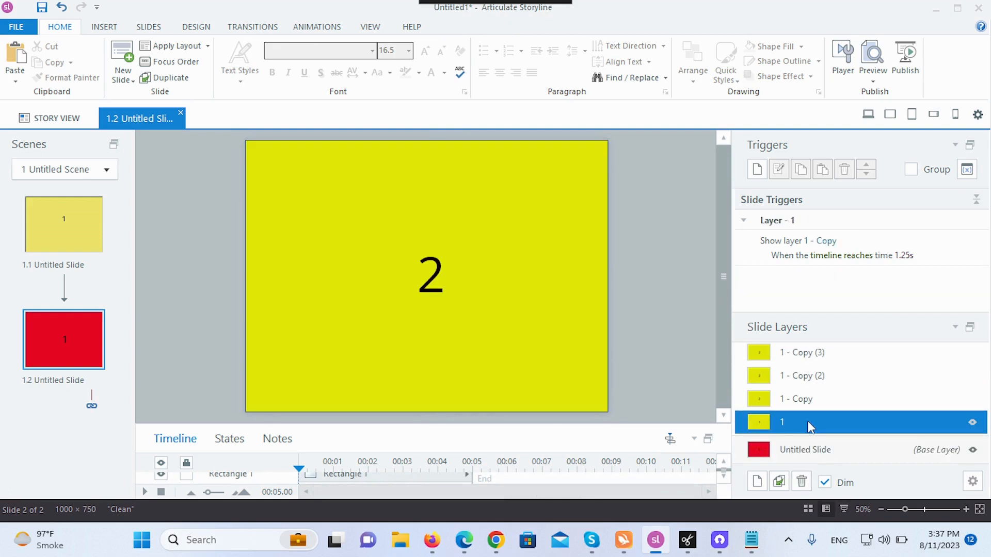
Step: Change the solid fill of the background rectangle on layer 1 - Copy to the purple theme colour
{"action": "left_click", "coordinate": [803, 399]}
{"action": "left_click", "coordinate": [581, 296]}
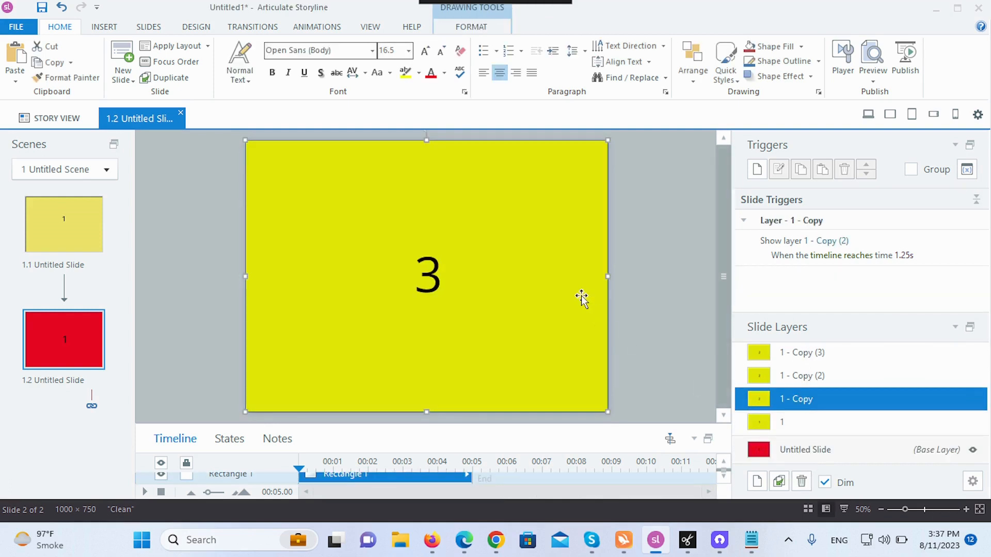
{"action": "right_click", "coordinate": [581, 297]}
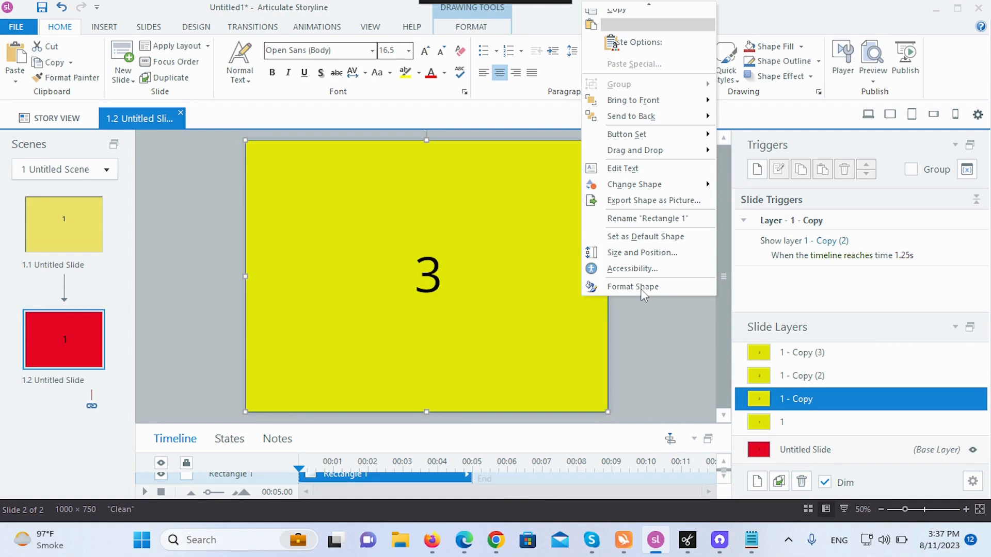
{"action": "left_click", "coordinate": [642, 288]}
{"action": "left_click", "coordinate": [542, 220]}
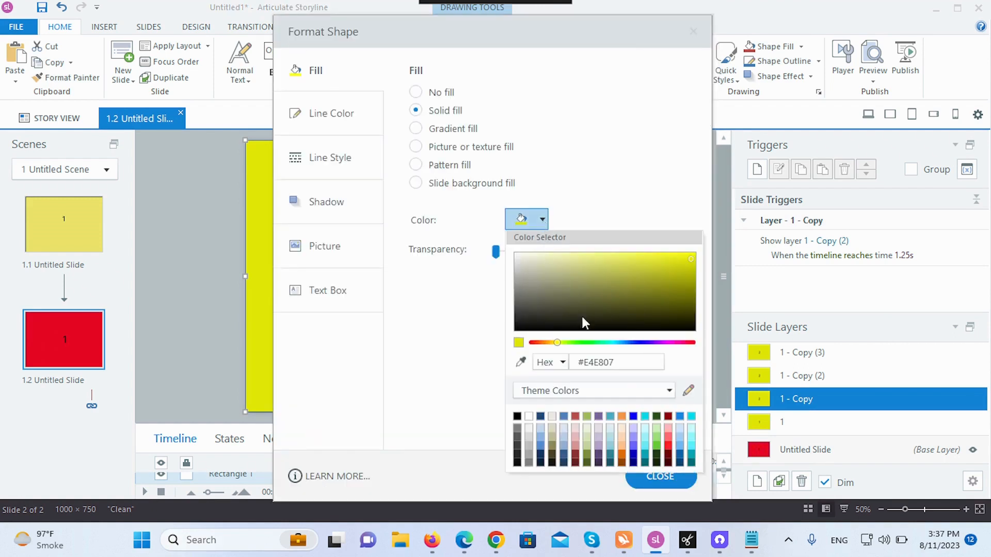
{"action": "left_click", "coordinate": [597, 417]}
{"action": "left_click", "coordinate": [661, 475]}
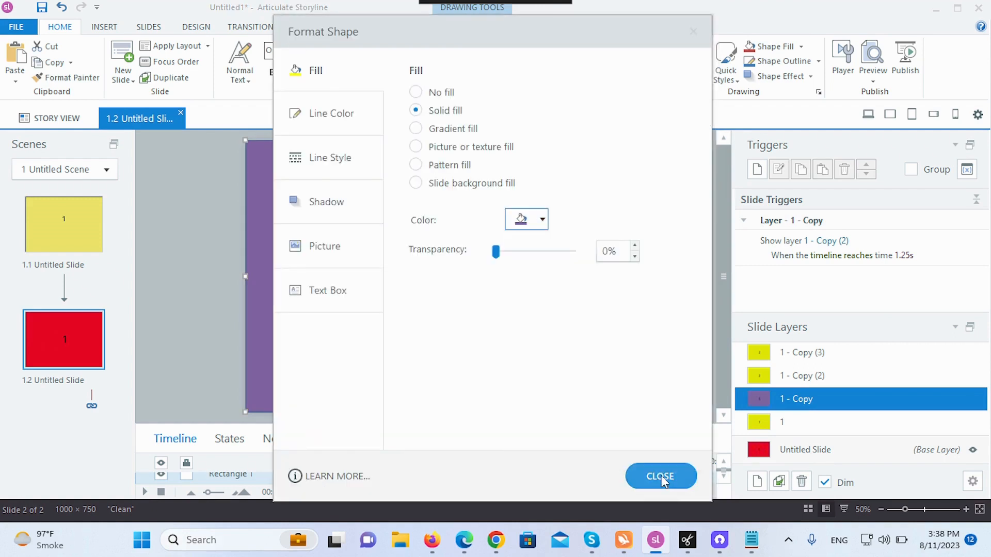
Step: Try to change the solid fill of the background rectangle on layer 1 - Copy (2) to green #68CE3A
{"action": "left_click", "coordinate": [813, 385]}
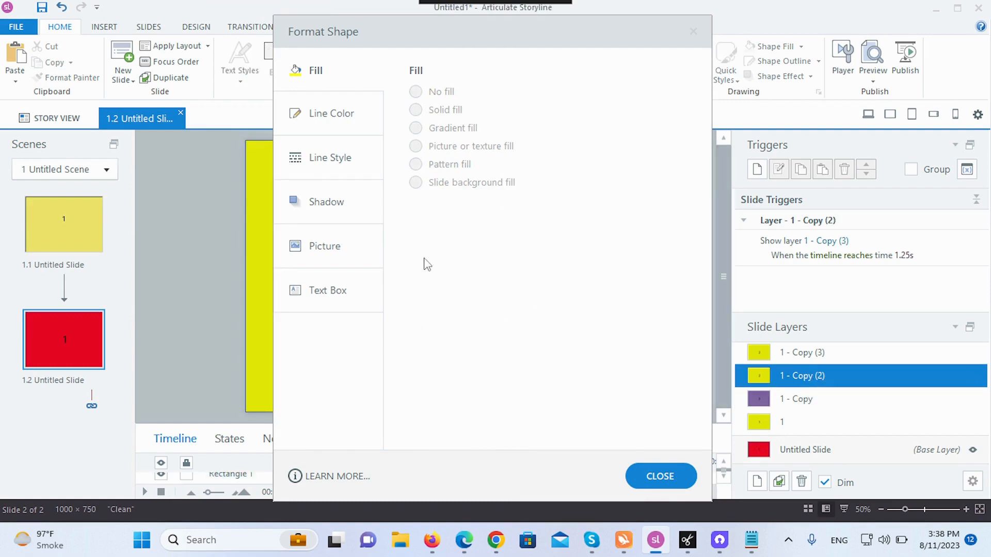
{"action": "left_click", "coordinate": [261, 247]}
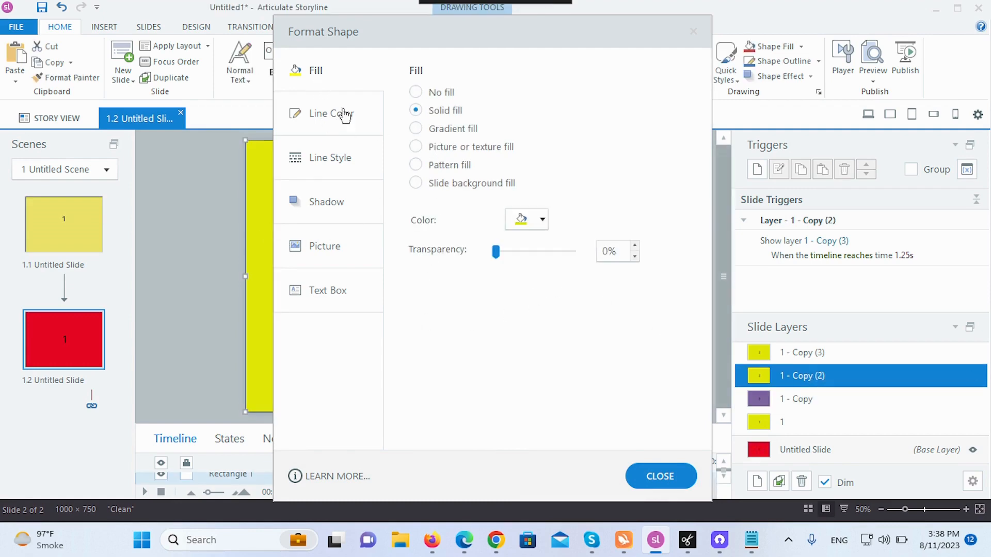
{"action": "left_click", "coordinate": [541, 220]}
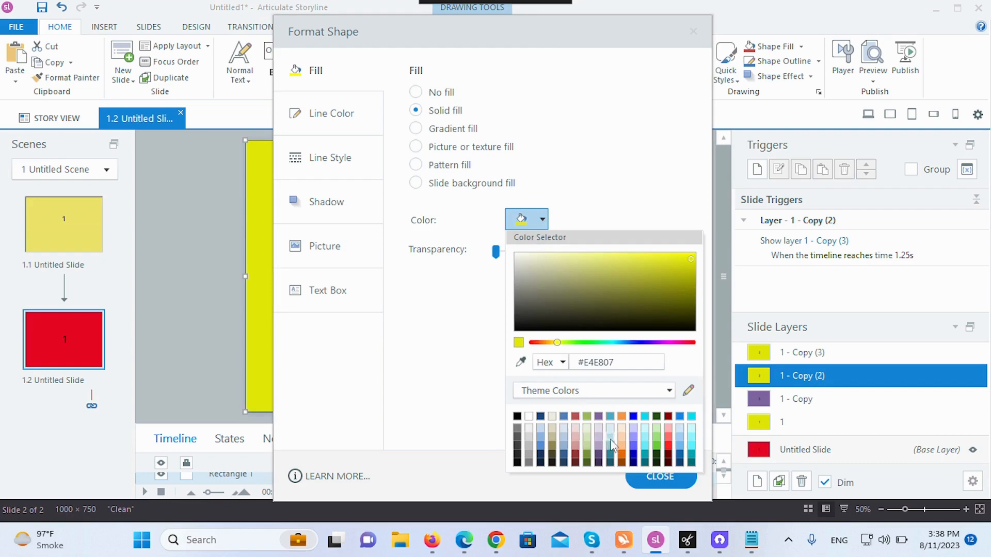
{"action": "left_click", "coordinate": [658, 447]}
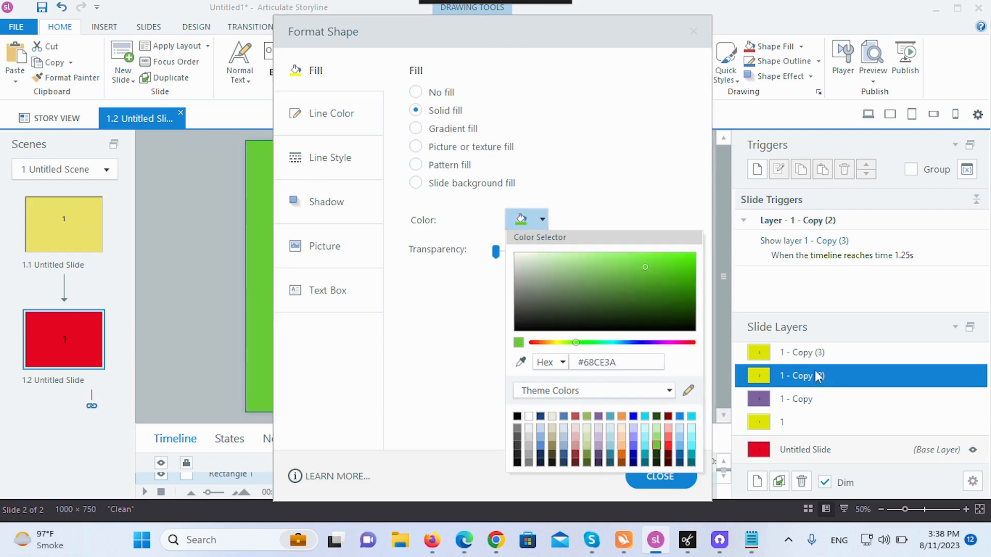
Step: Change the solid fill of the background rectangle on layer 1 - Copy (3) to the blue theme shade #6666FF
{"action": "left_click", "coordinate": [796, 355]}
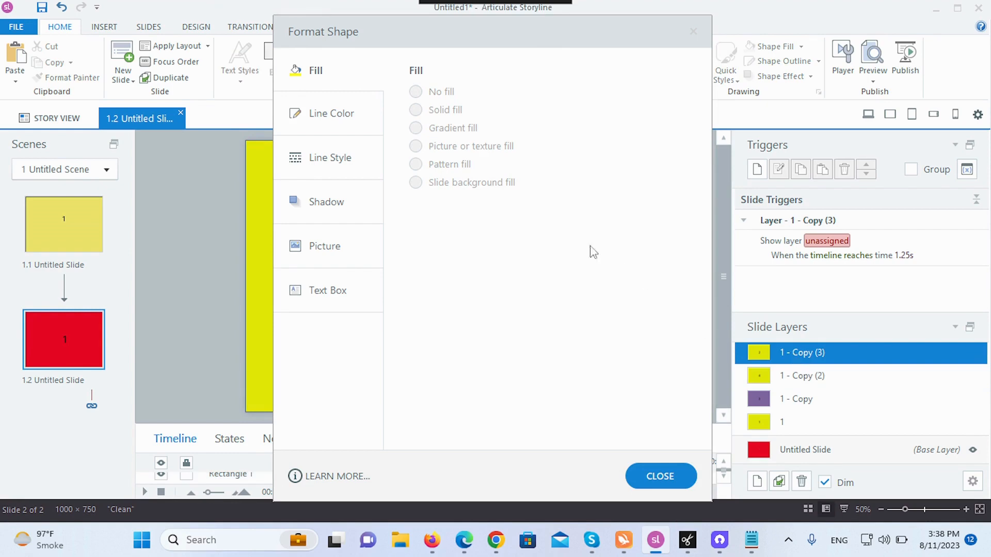
{"action": "left_click", "coordinate": [255, 237]}
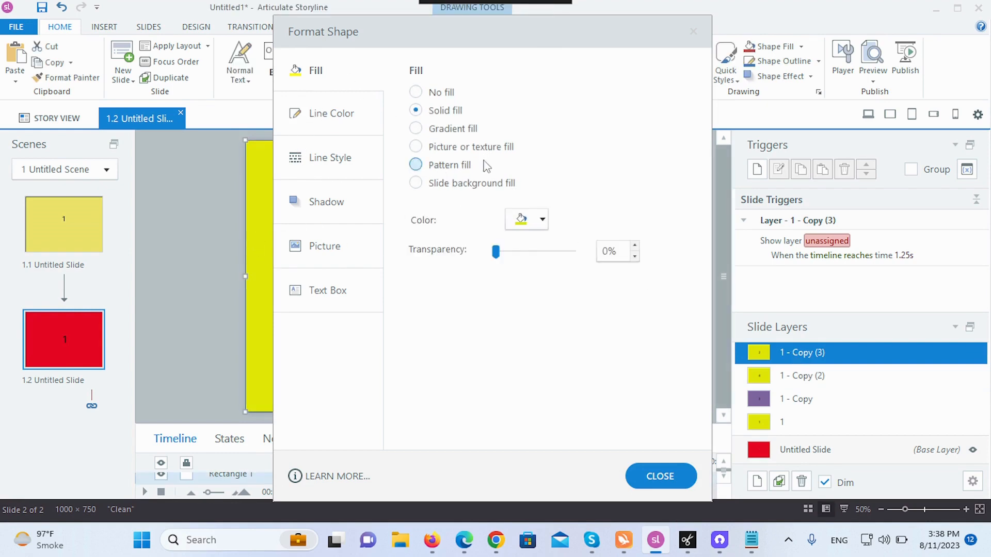
{"action": "left_click", "coordinate": [542, 221]}
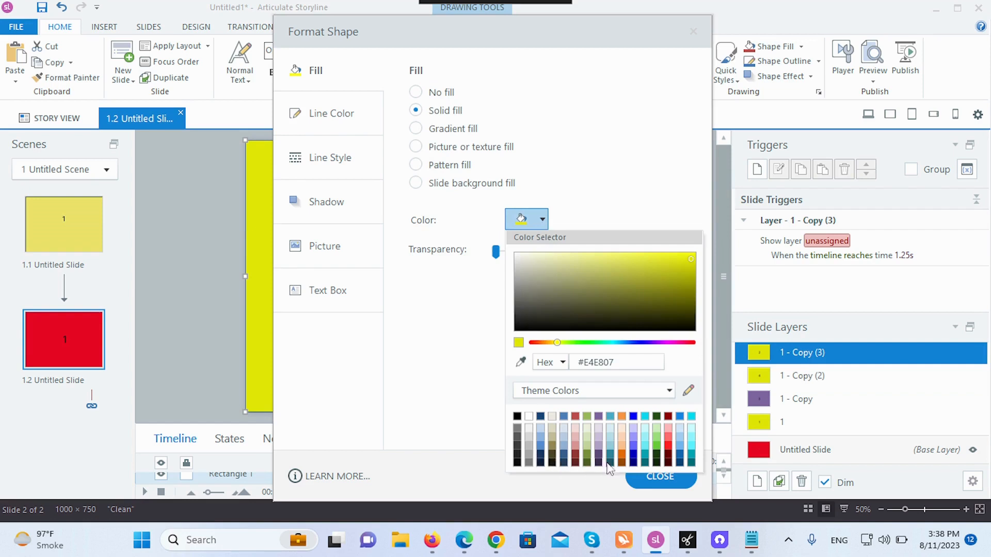
{"action": "left_click", "coordinate": [669, 437]}
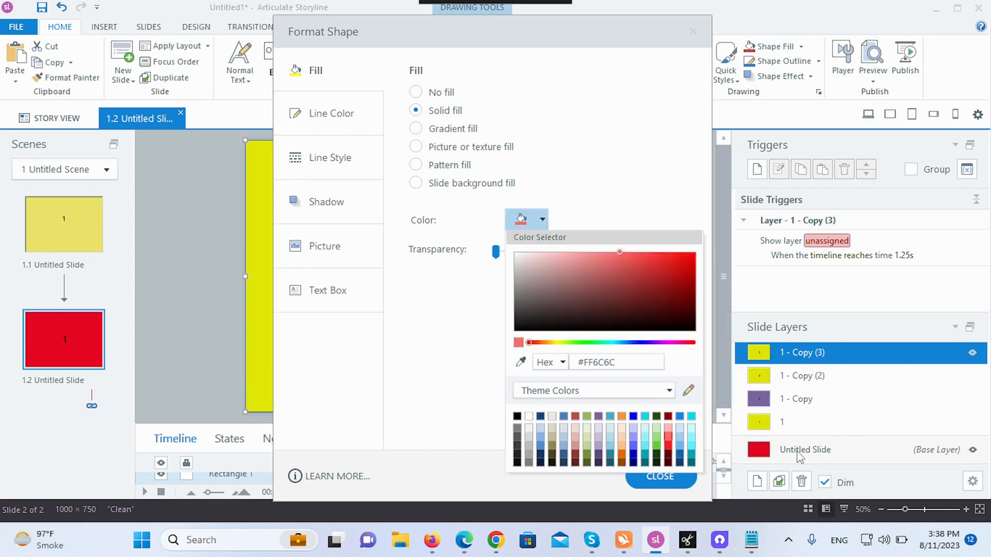
{"action": "left_click", "coordinate": [634, 446]}
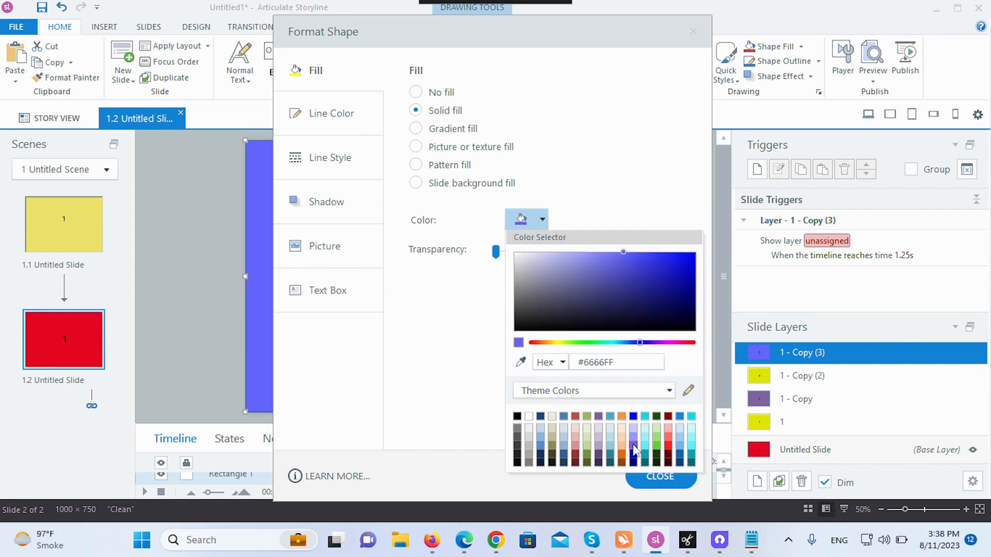
{"action": "left_click", "coordinate": [437, 353]}
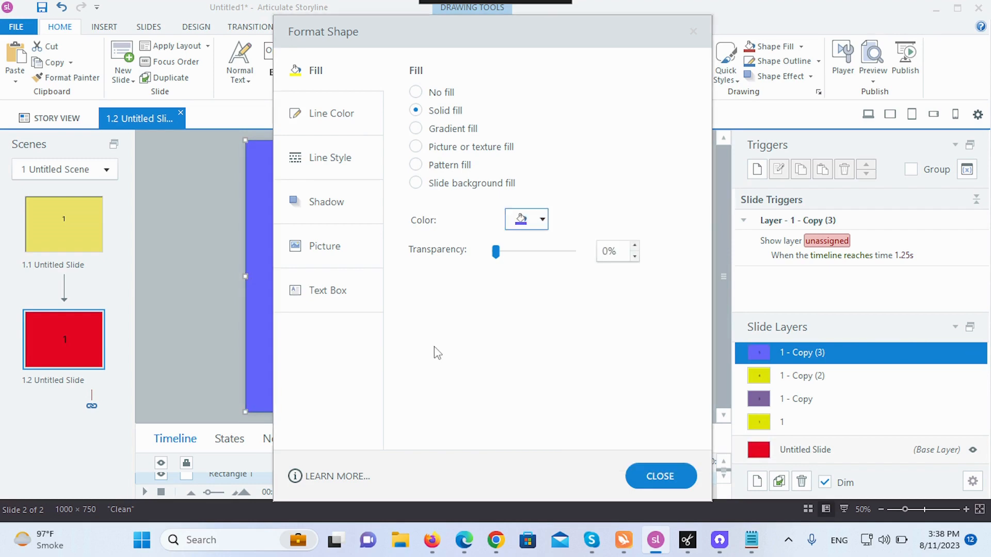
{"action": "left_click", "coordinate": [642, 471]}
Step: Try to change the solid fill of the background rectangle on layer 1 - Copy (2) to light orange #FAC090
{"action": "left_click", "coordinate": [821, 376]}
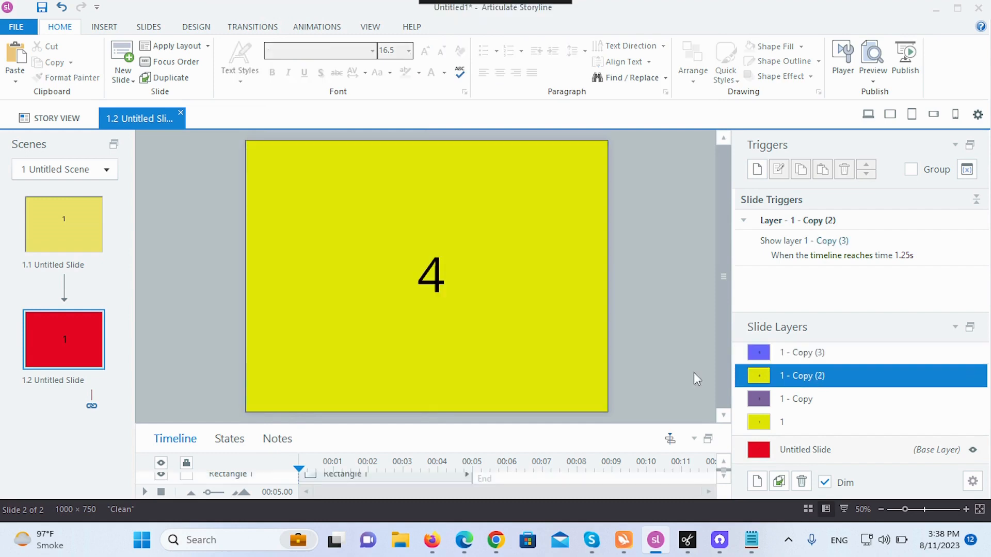
{"action": "right_click", "coordinate": [512, 339]}
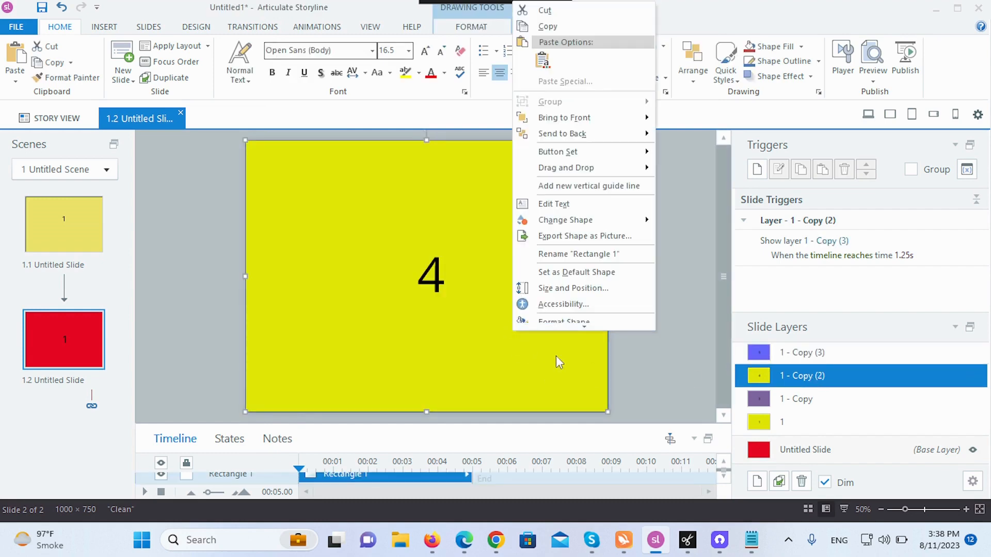
{"action": "left_click", "coordinate": [580, 326]}
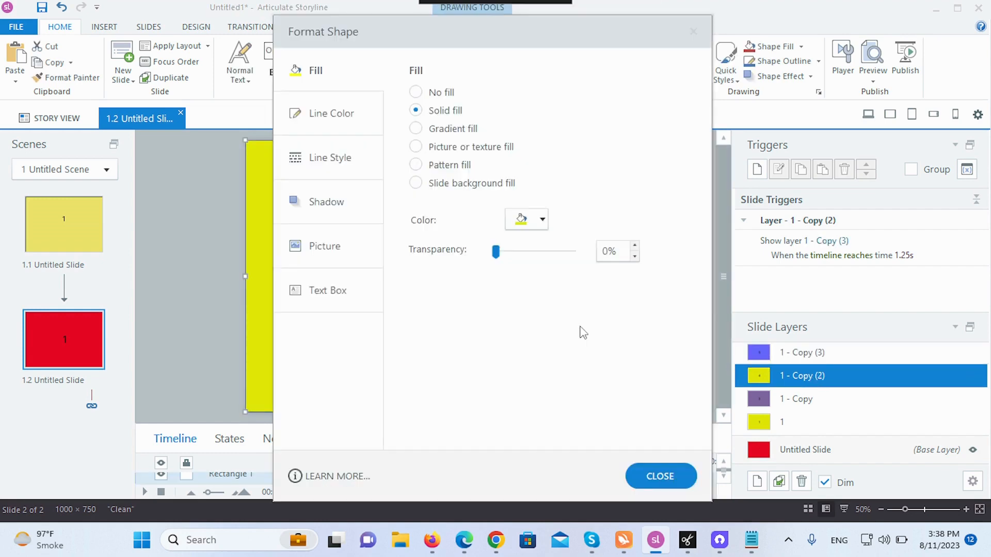
{"action": "left_click", "coordinate": [543, 221]}
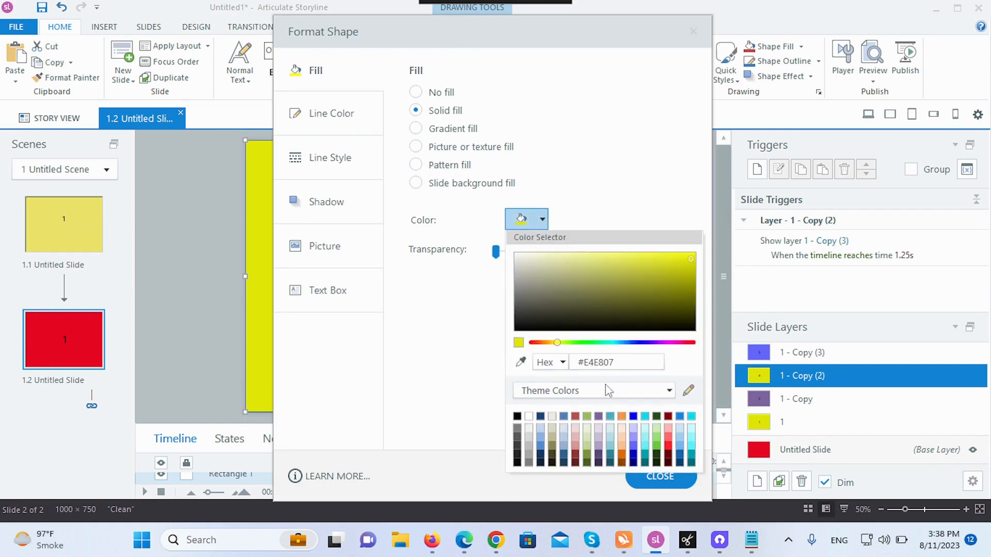
{"action": "left_click", "coordinate": [624, 448]}
{"action": "key", "text": "Escape"}
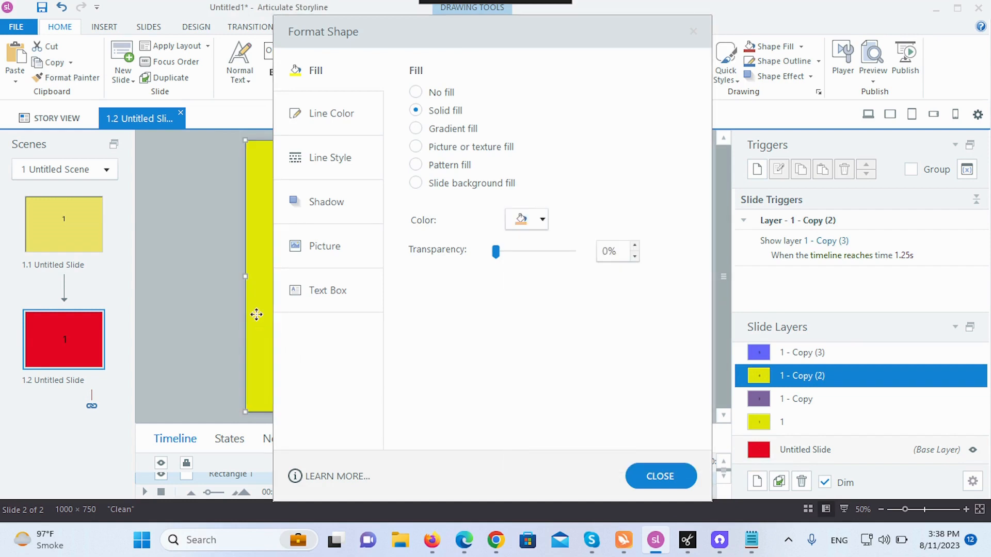
{"action": "left_click", "coordinate": [543, 219]}
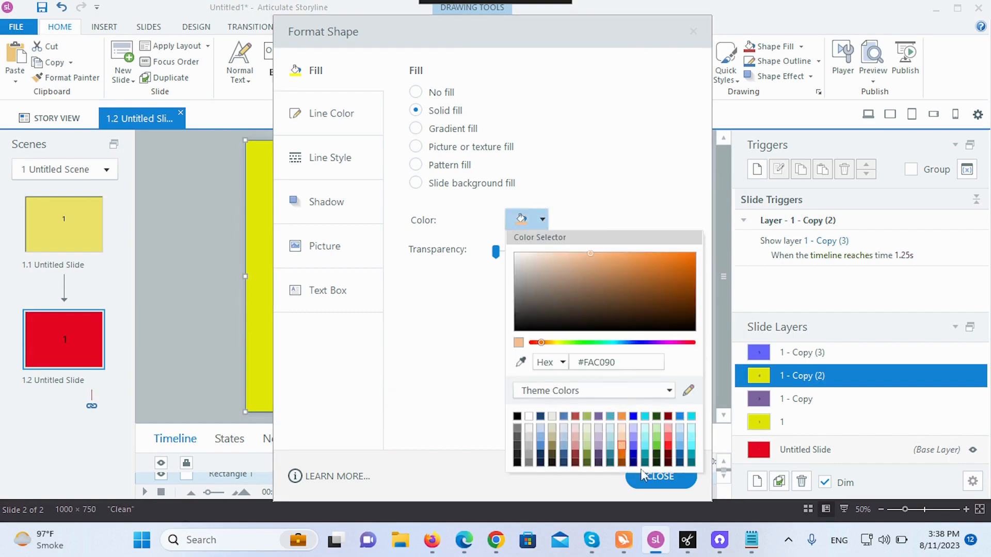
{"action": "left_click", "coordinate": [654, 481]}
{"action": "left_click", "coordinate": [653, 481]}
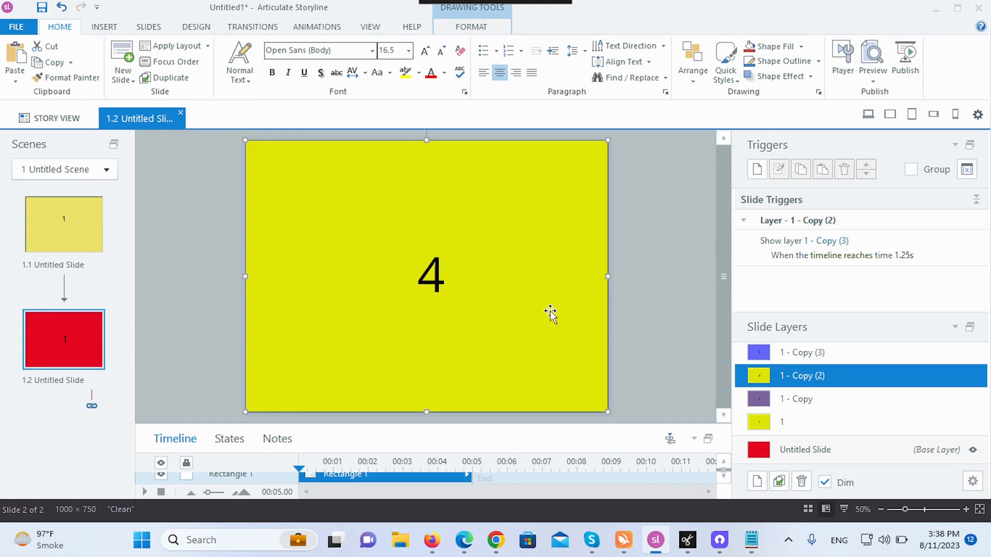
Step: Preview slide 1.2 to check its timed layer sequence through the number 5, and close the preview
{"action": "left_click", "coordinate": [873, 78]}
{"action": "left_click", "coordinate": [792, 124]}
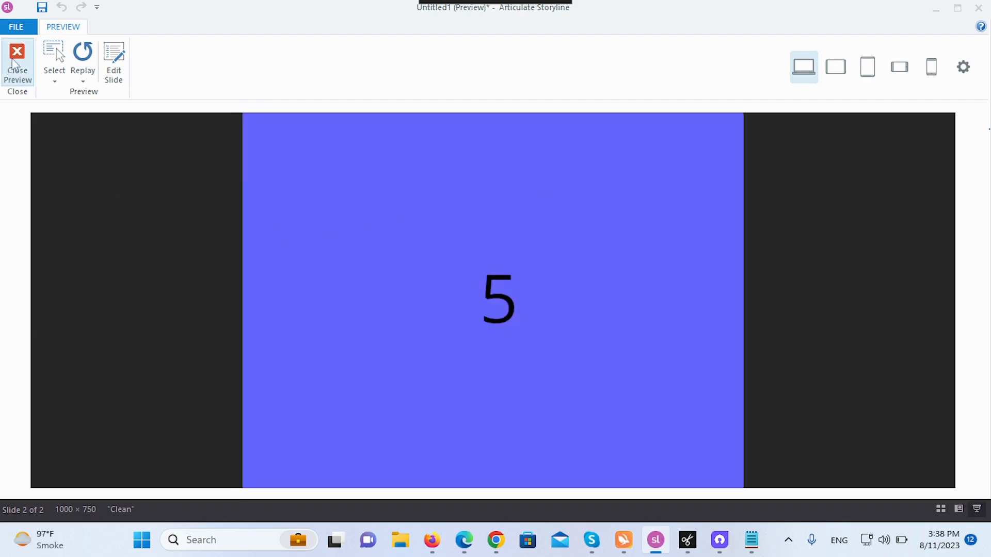
{"action": "left_click", "coordinate": [17, 61]}
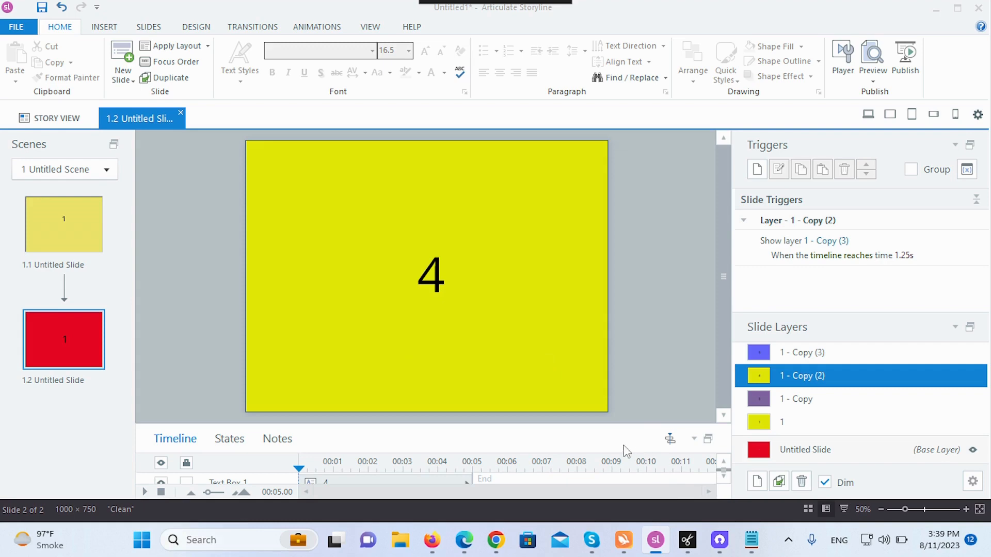
Step: Switch to Notepad and start a new paragraph below the line "now we add triggers"
{"action": "left_click", "coordinate": [751, 540]}
{"action": "key", "text": "Return"}
{"action": "key", "text": "Return"}
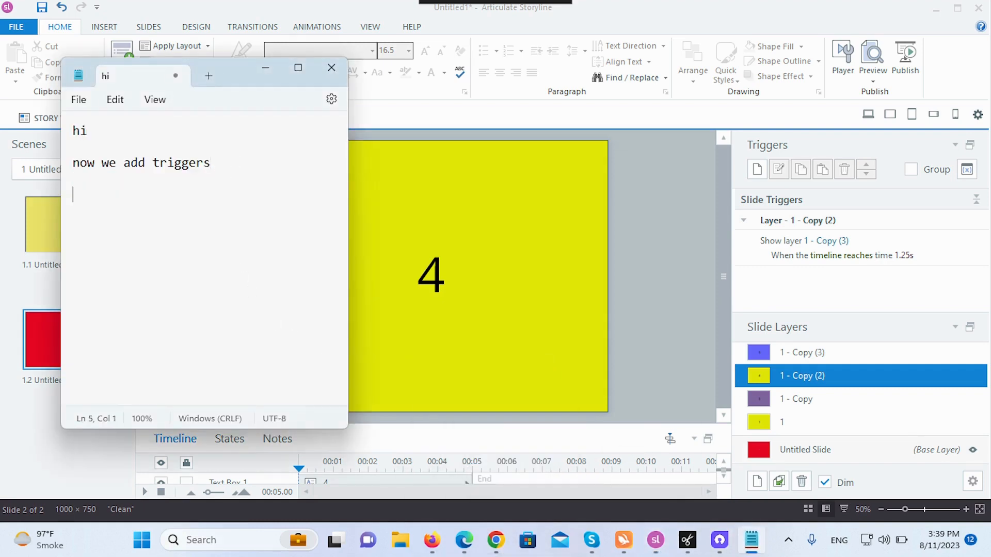